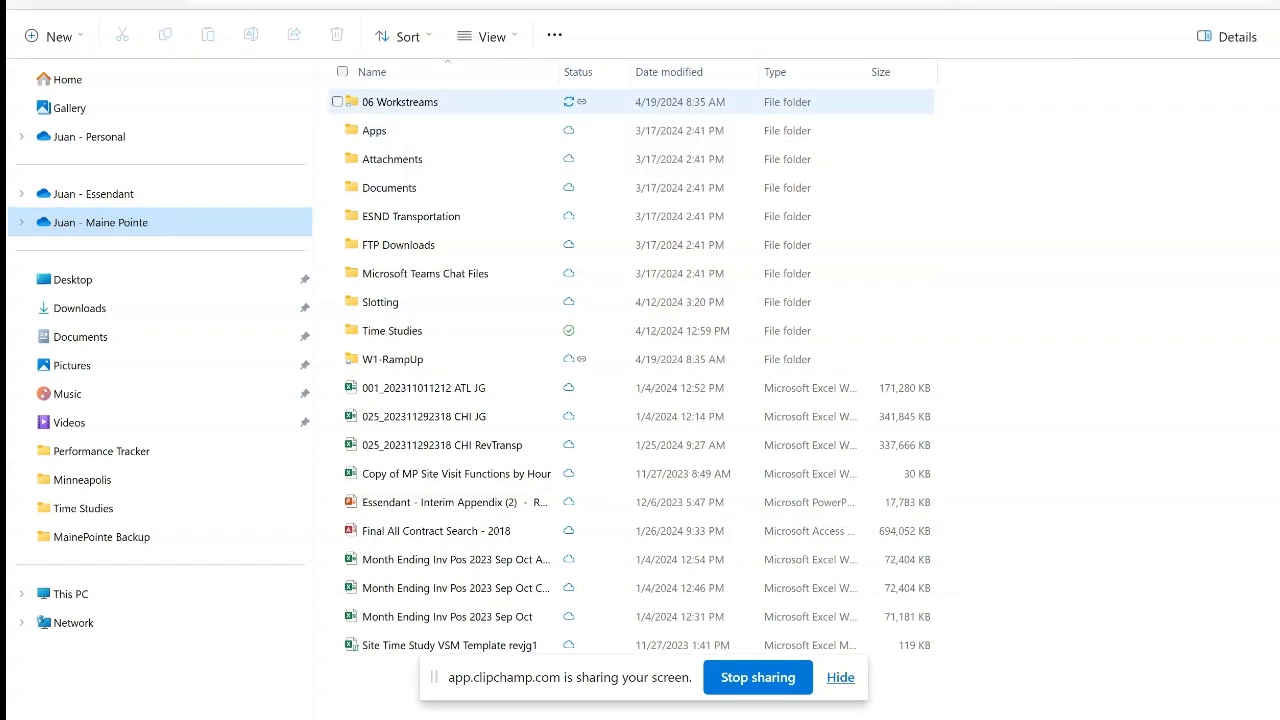
# Open the 2spot ESND Zone Reslotting Template 2.0 workbook from 06 Workstreams > WS2-DC Ops Flow > DC Playbook > Slotting Tools and maximize it
pyautogui.doubleClick(400, 101)
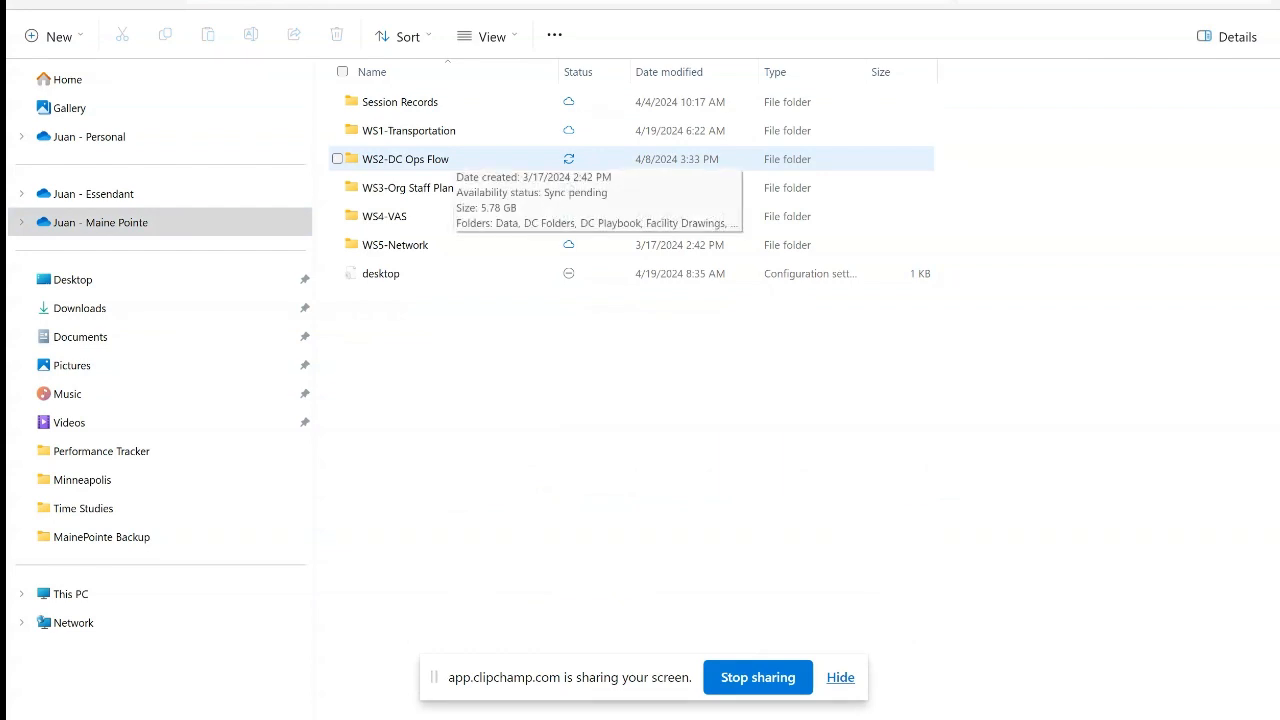
pyautogui.doubleClick(450, 160)
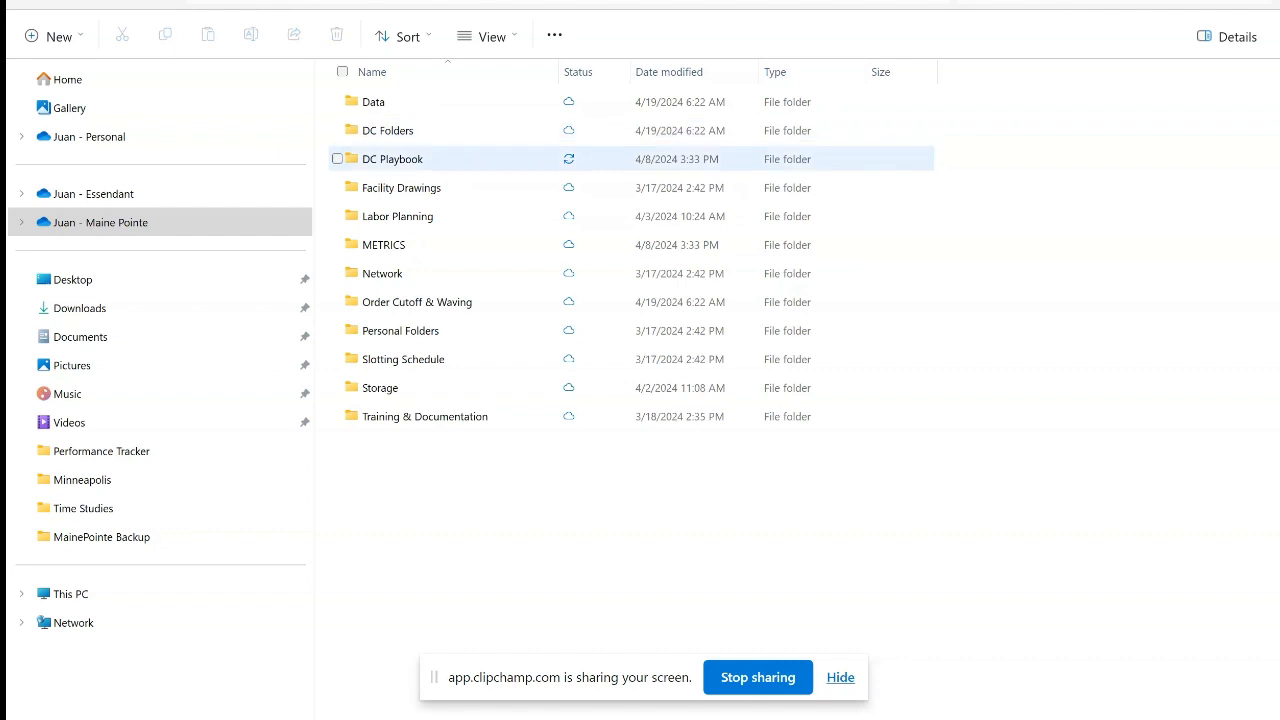
pyautogui.doubleClick(415, 160)
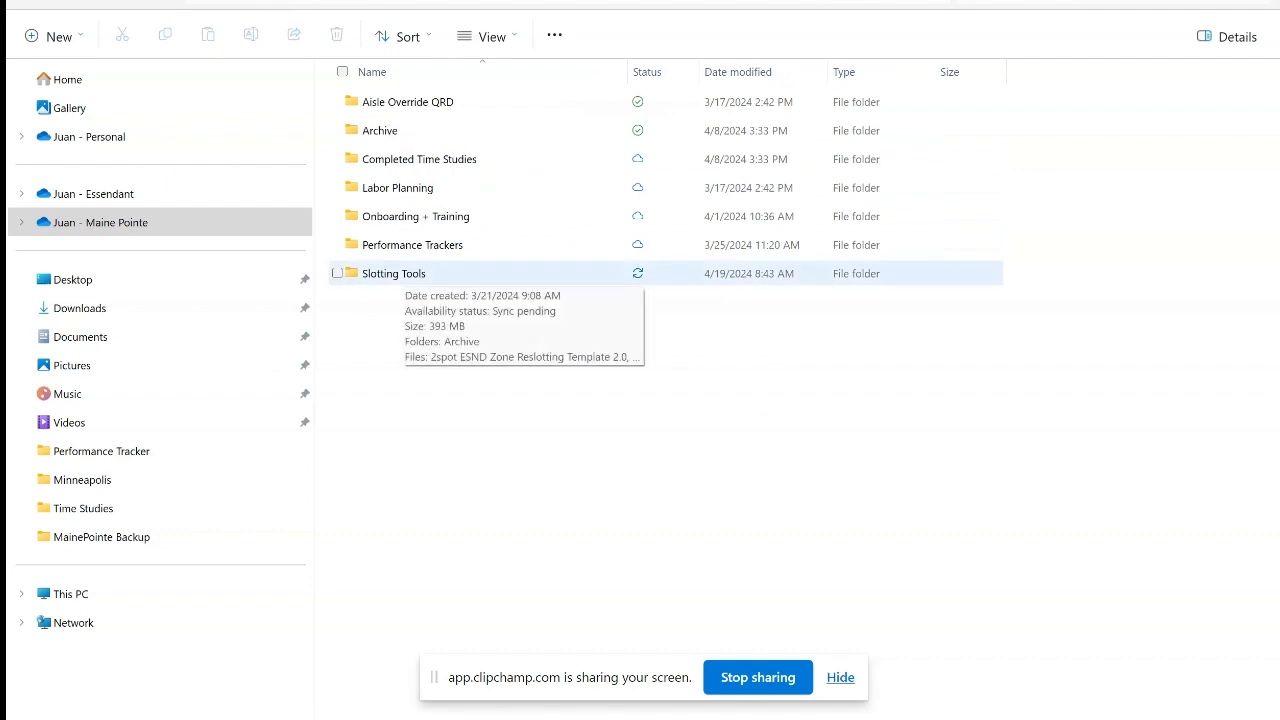
pyautogui.doubleClick(404, 273)
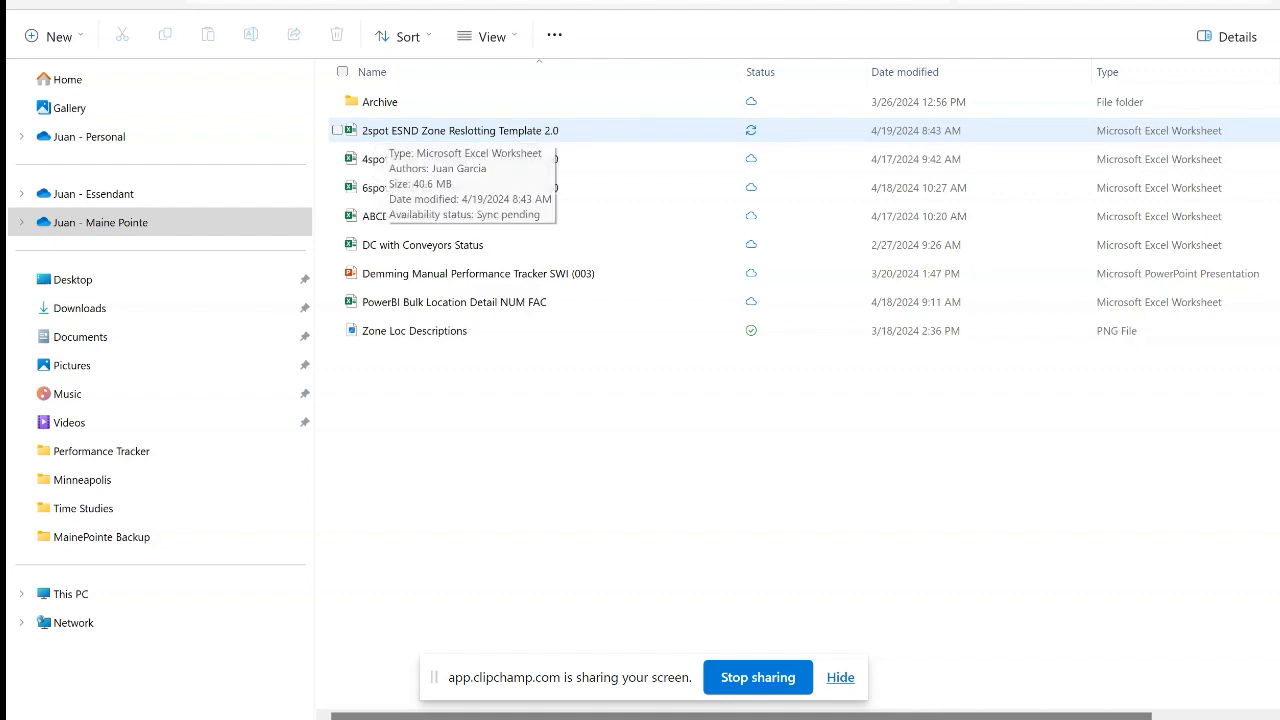
pyautogui.click(400, 130)
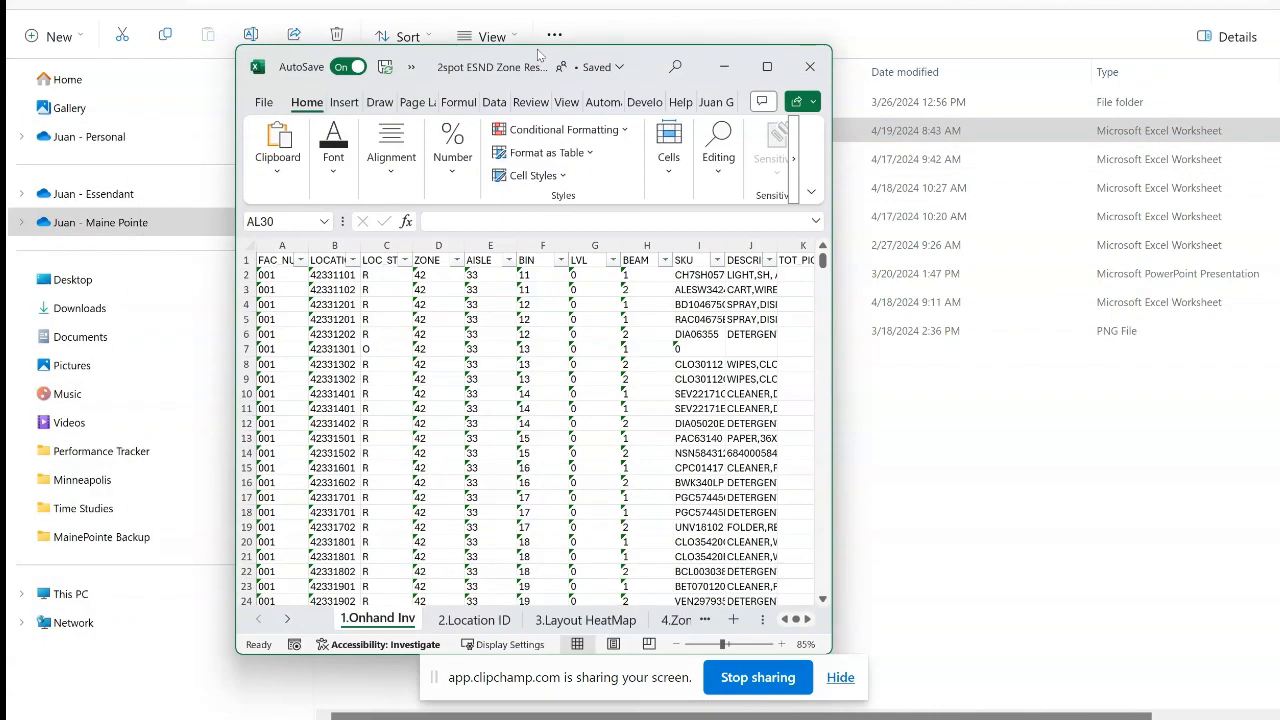
pyautogui.moveTo(538, 55); pyautogui.dragTo(545, 0)
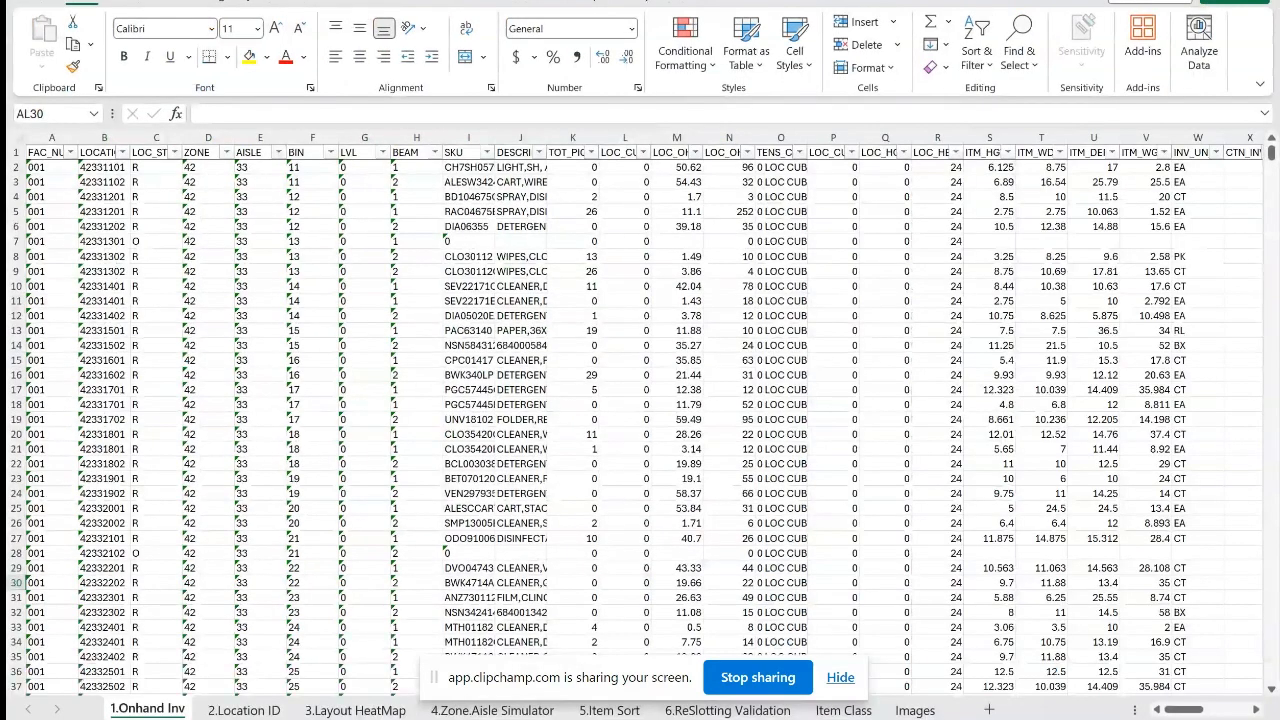
pyautogui.click(417, 420)
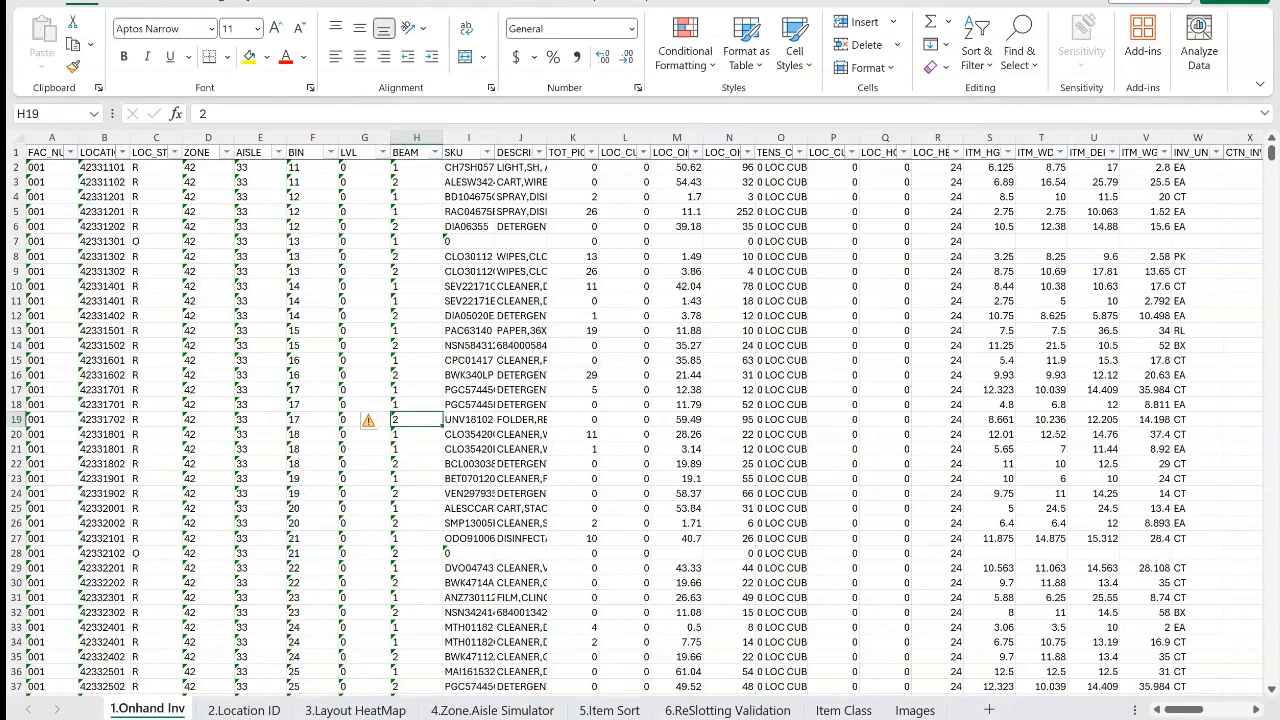
# Switch to the Power BI report Bulk and Shelf Location Utilization, showing the Bulk Location Detail page
pyautogui.moveTo(40, 718); pyautogui.dragTo(650, 112)
pyautogui.click(993, 113)
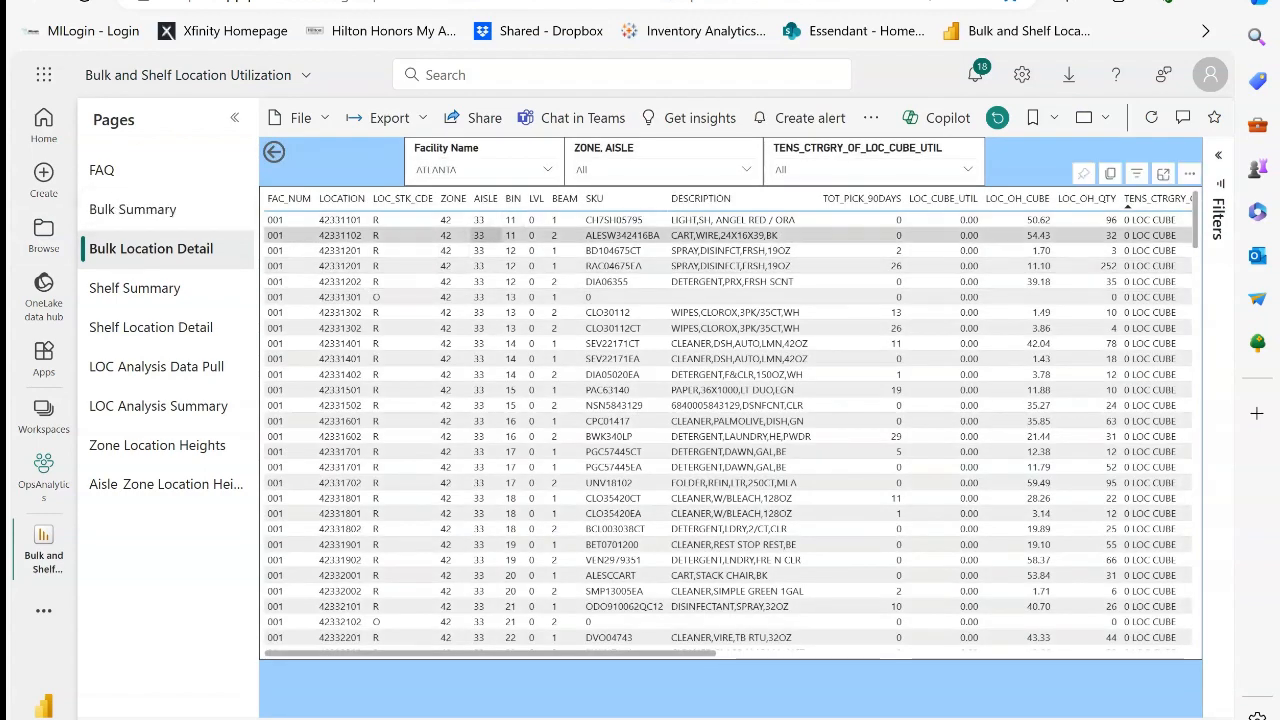
# Try the Facility Name filter with BOSTON alone, and return it to ATLANTA
pyautogui.click(547, 169)
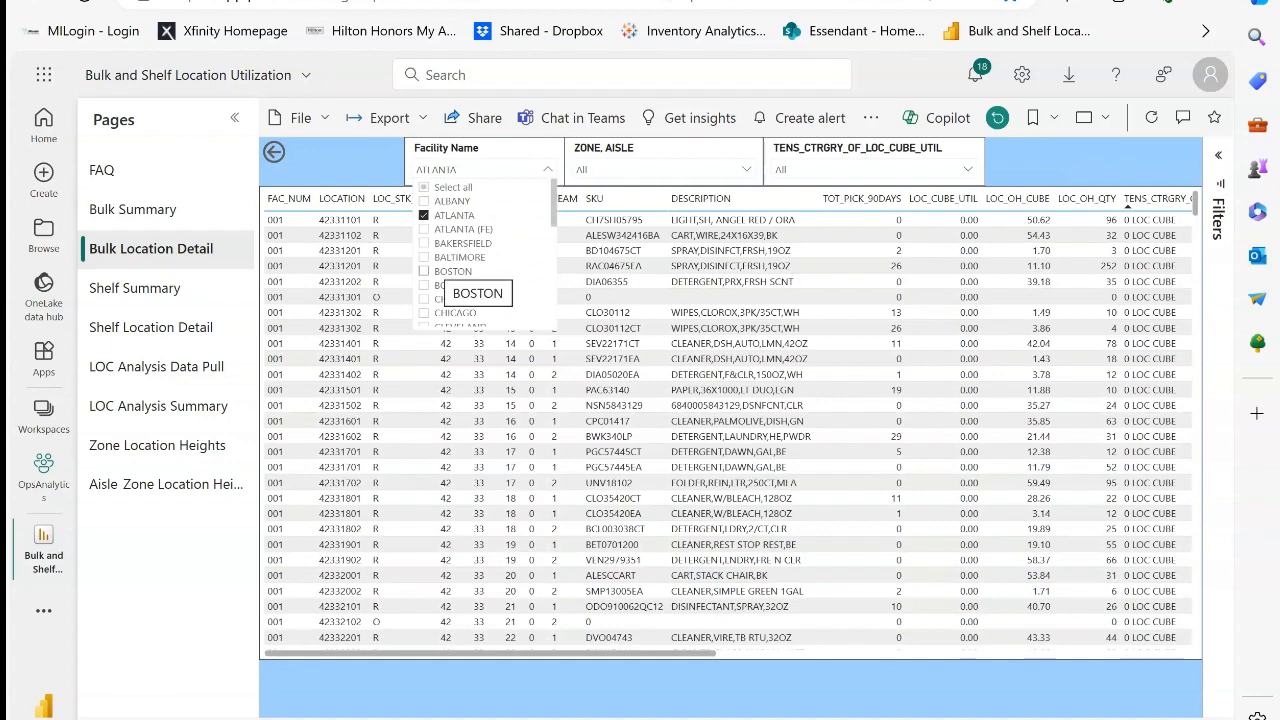
pyautogui.keyDown('ctrl'); pyautogui.click(440, 271); pyautogui.keyUp('ctrl')
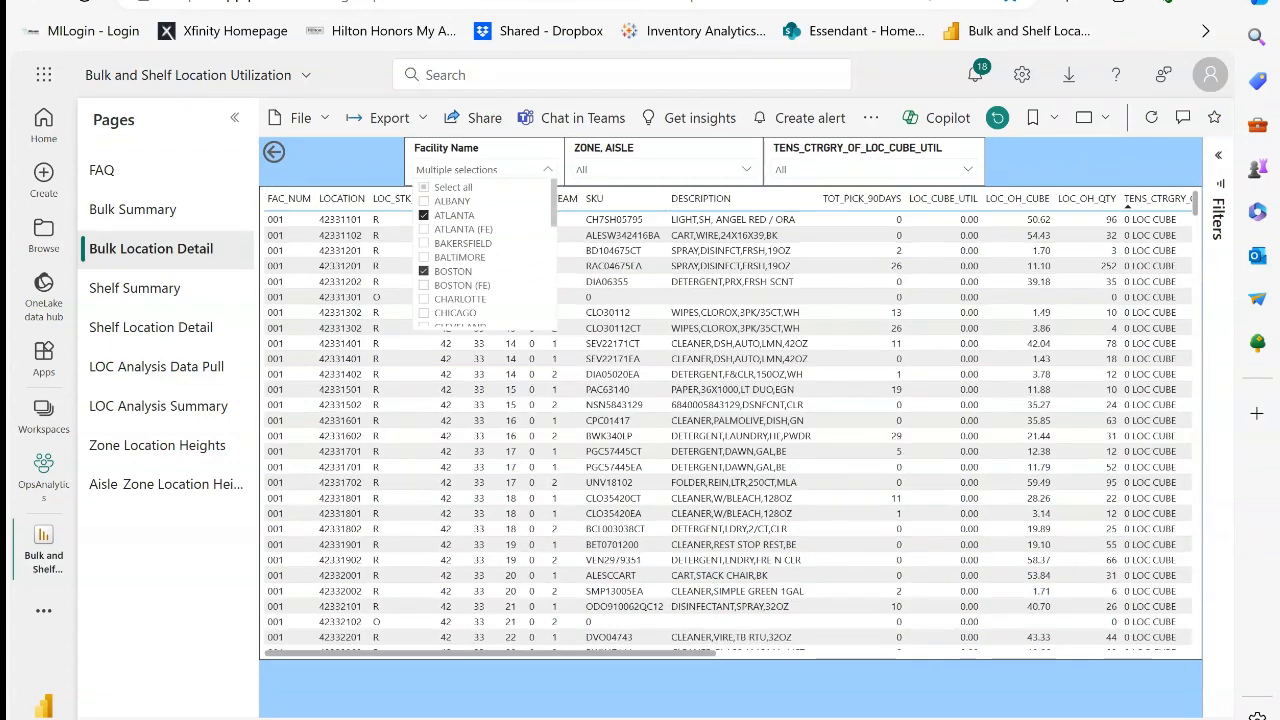
pyautogui.click(424, 215)
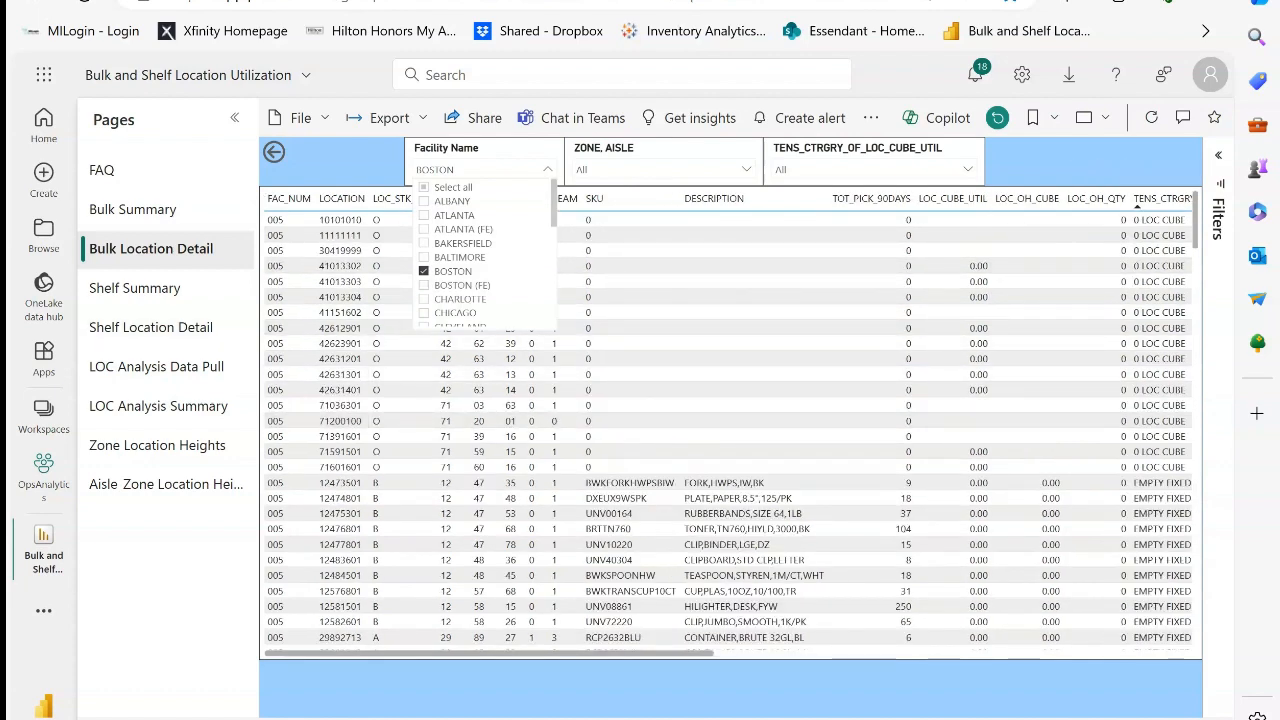
pyautogui.click(424, 271)
pyautogui.click(424, 215)
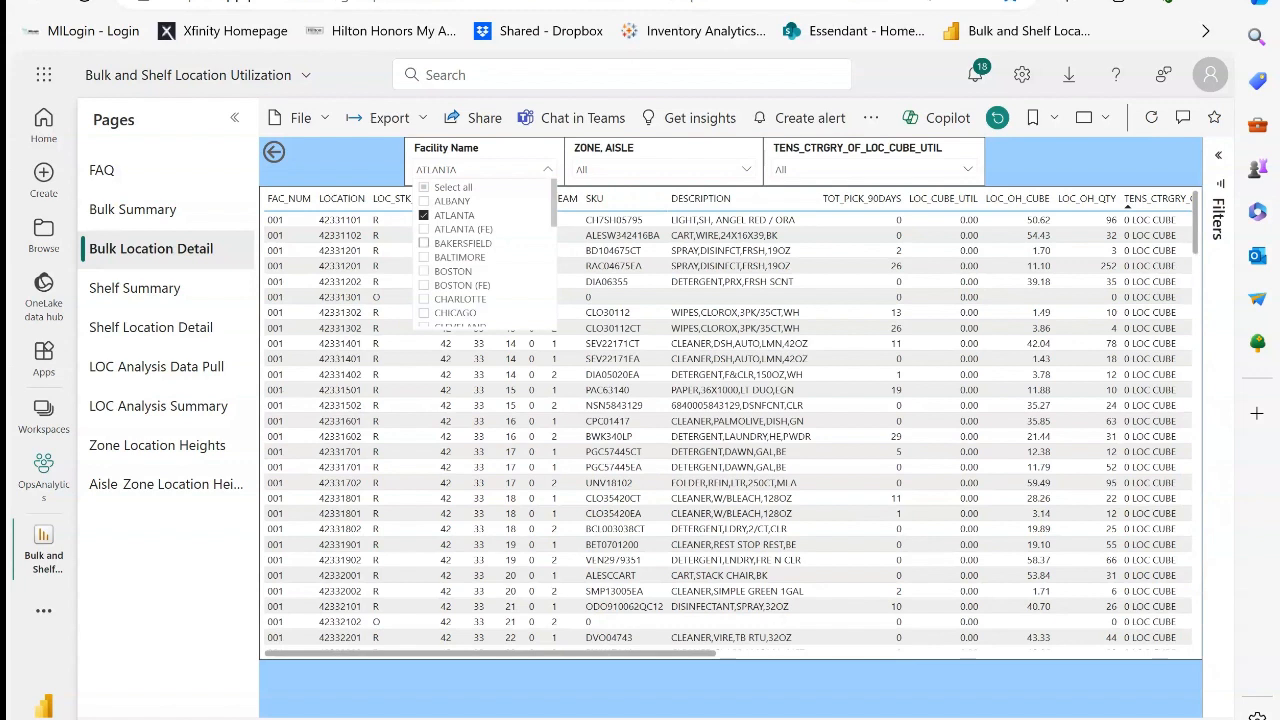
pyautogui.click(548, 169)
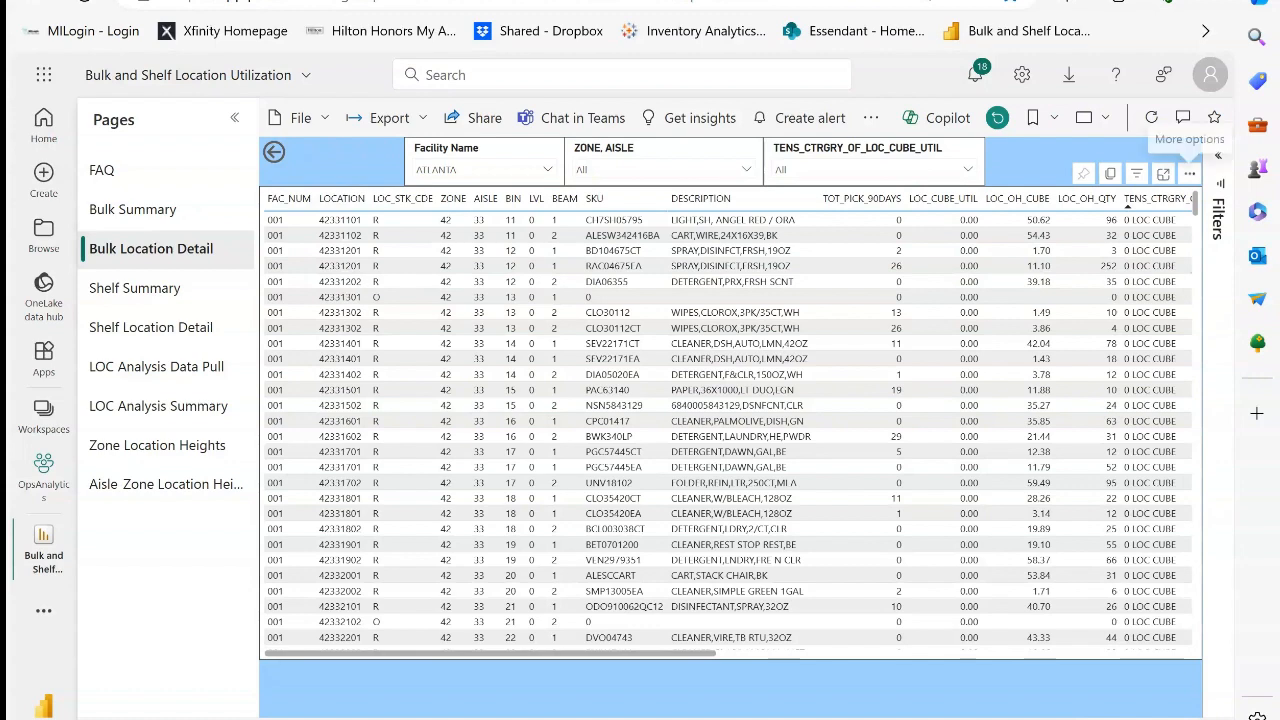
# Export the bulk location table as .xlsx data with current layout and open the downloaded file data (26).xlsx
pyautogui.click(1189, 173)
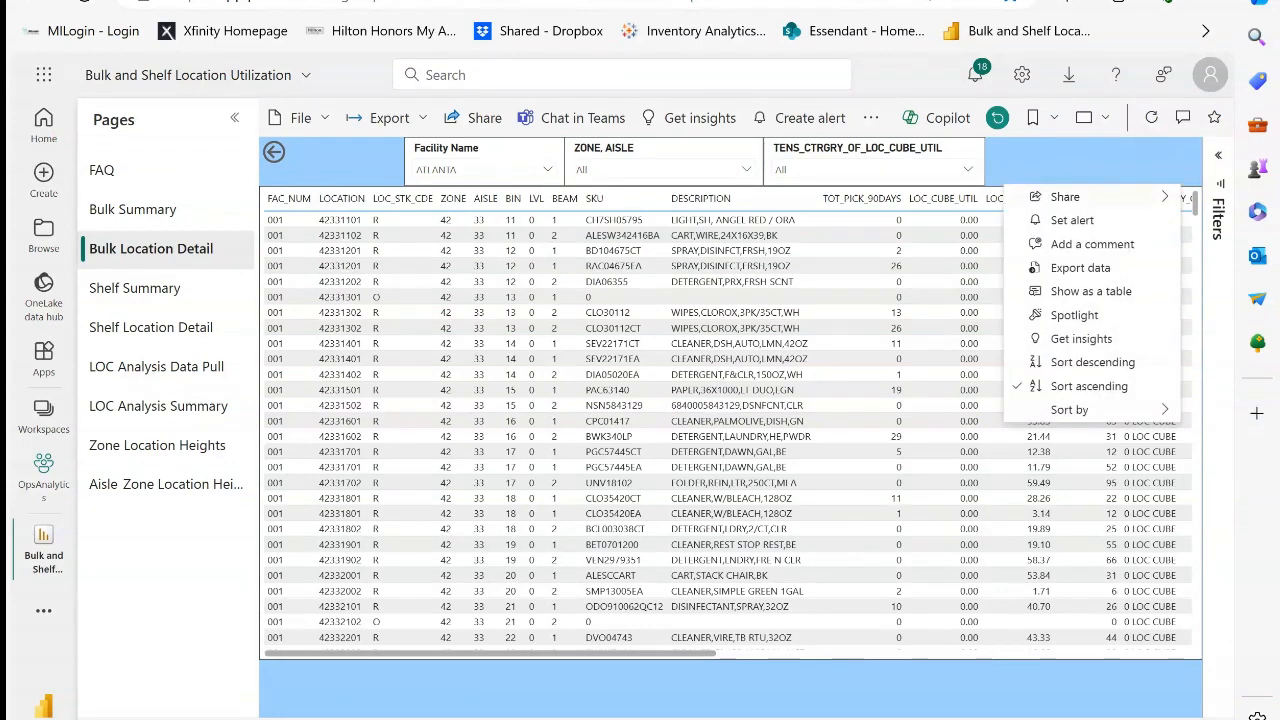
pyautogui.click(1080, 268)
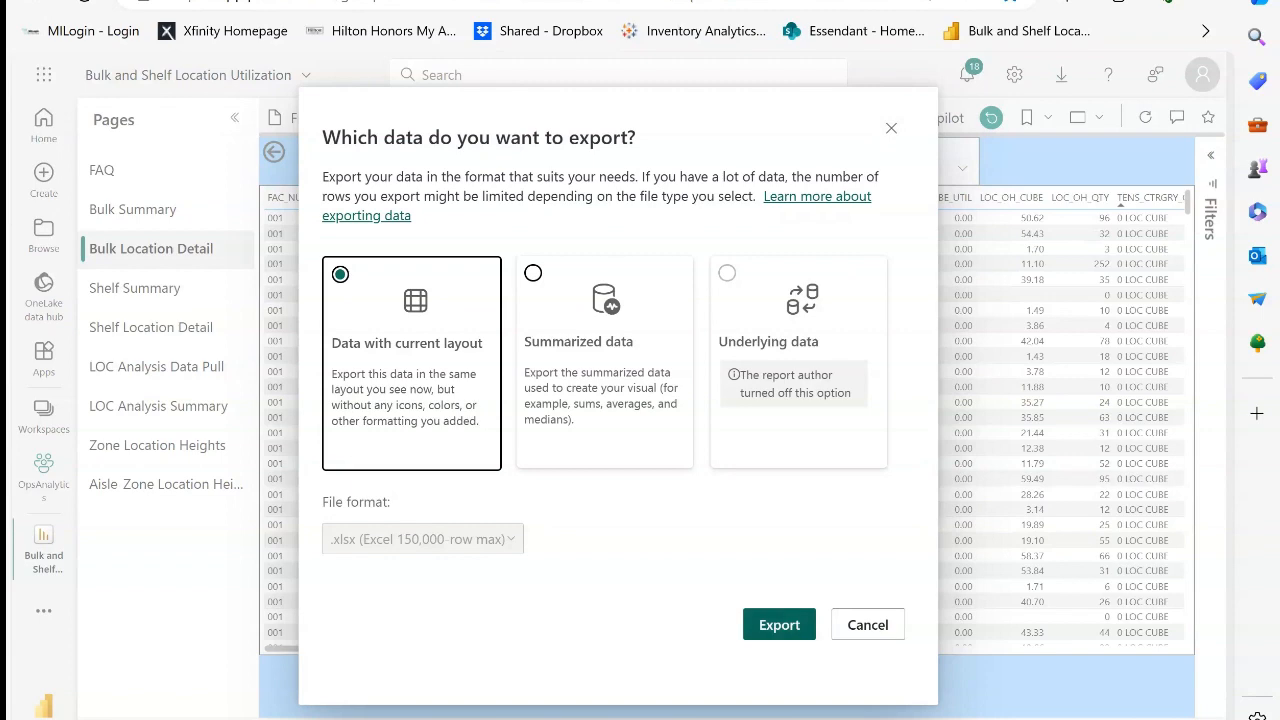
pyautogui.click(779, 625)
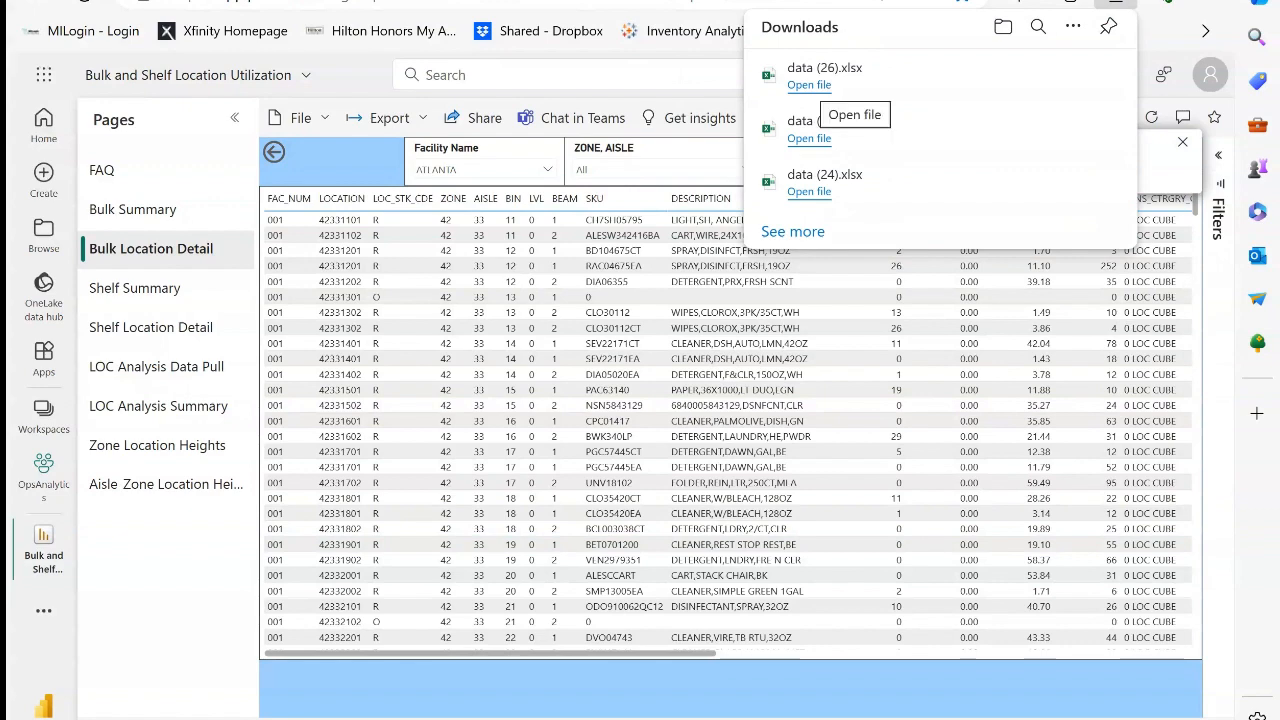
pyautogui.click(809, 85)
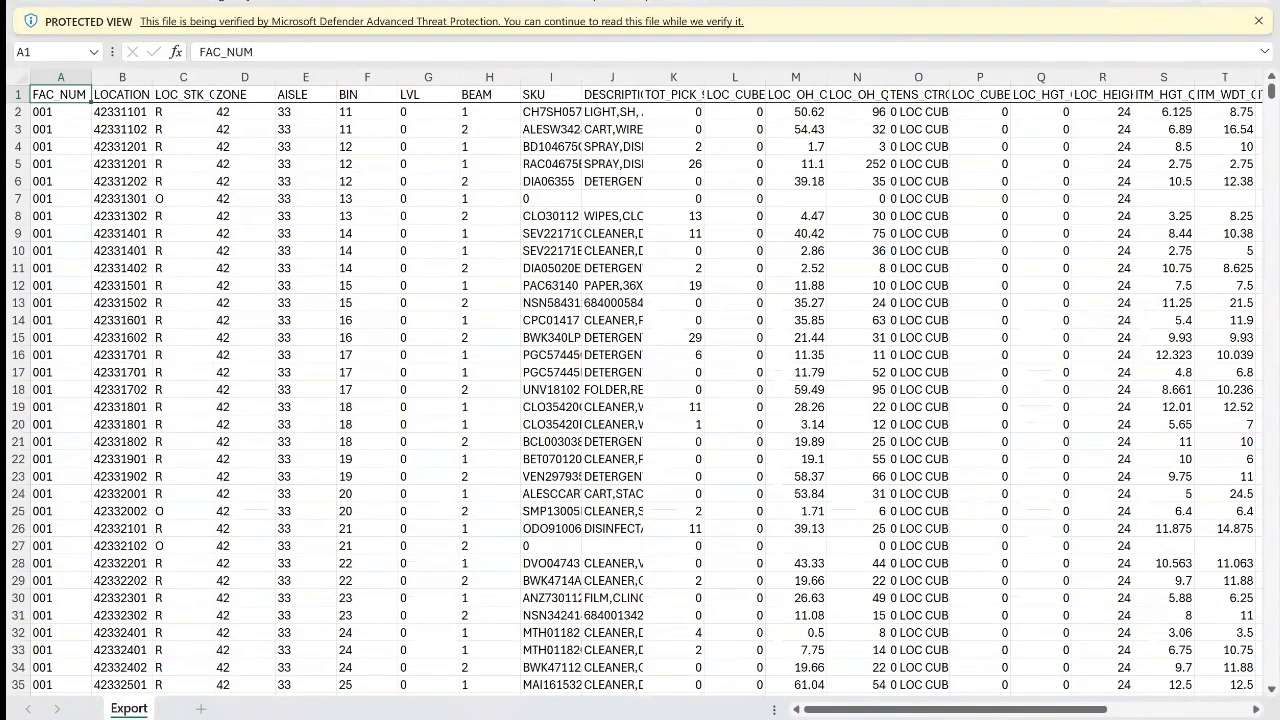
# Copy all data columns of the Export sheet, from FAC_NUM through ZABIB (A to AB)
pyautogui.click(428, 407)
pyautogui.click(367, 268)
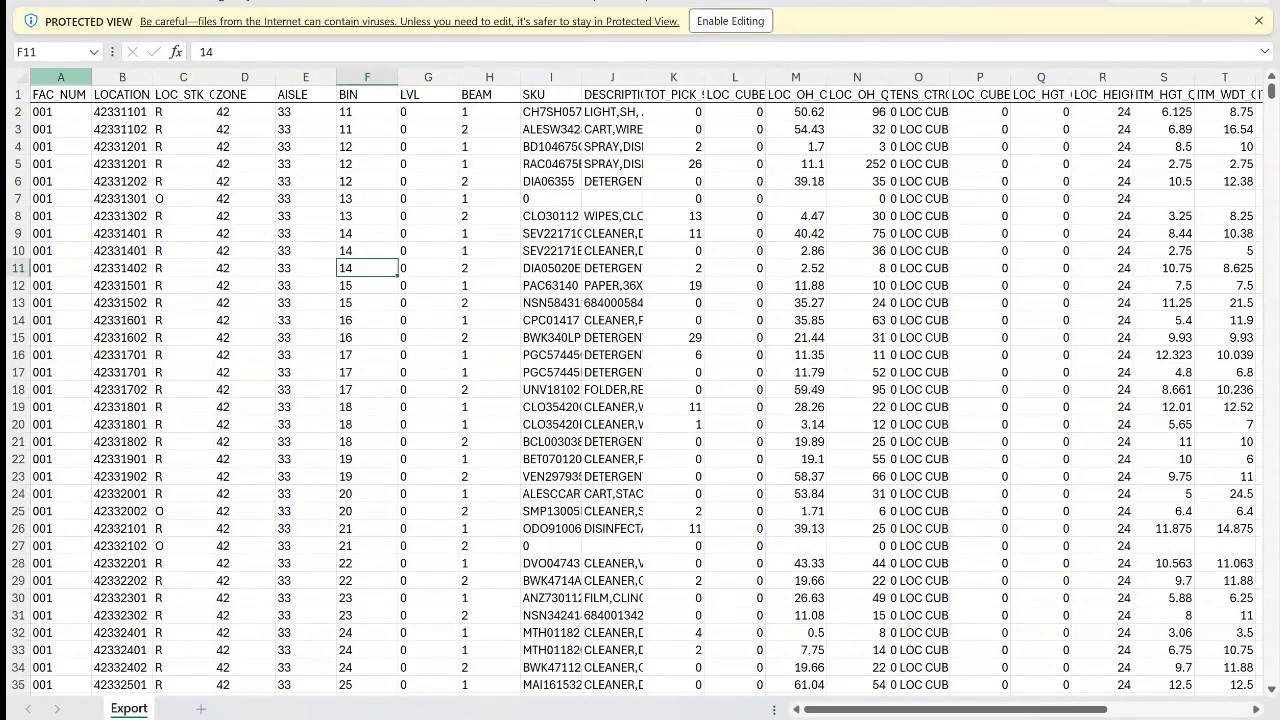
pyautogui.moveTo(60, 77); pyautogui.dragTo(1197, 76)
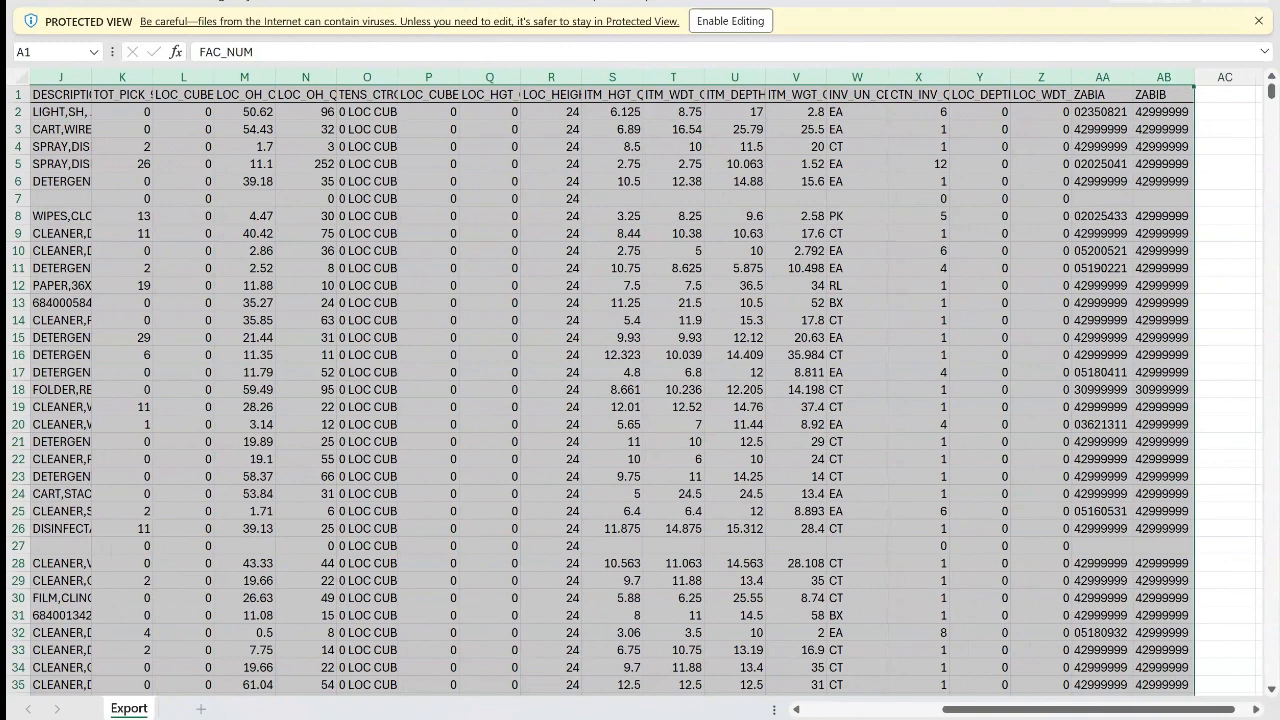
pyautogui.rightClick(487, 188)
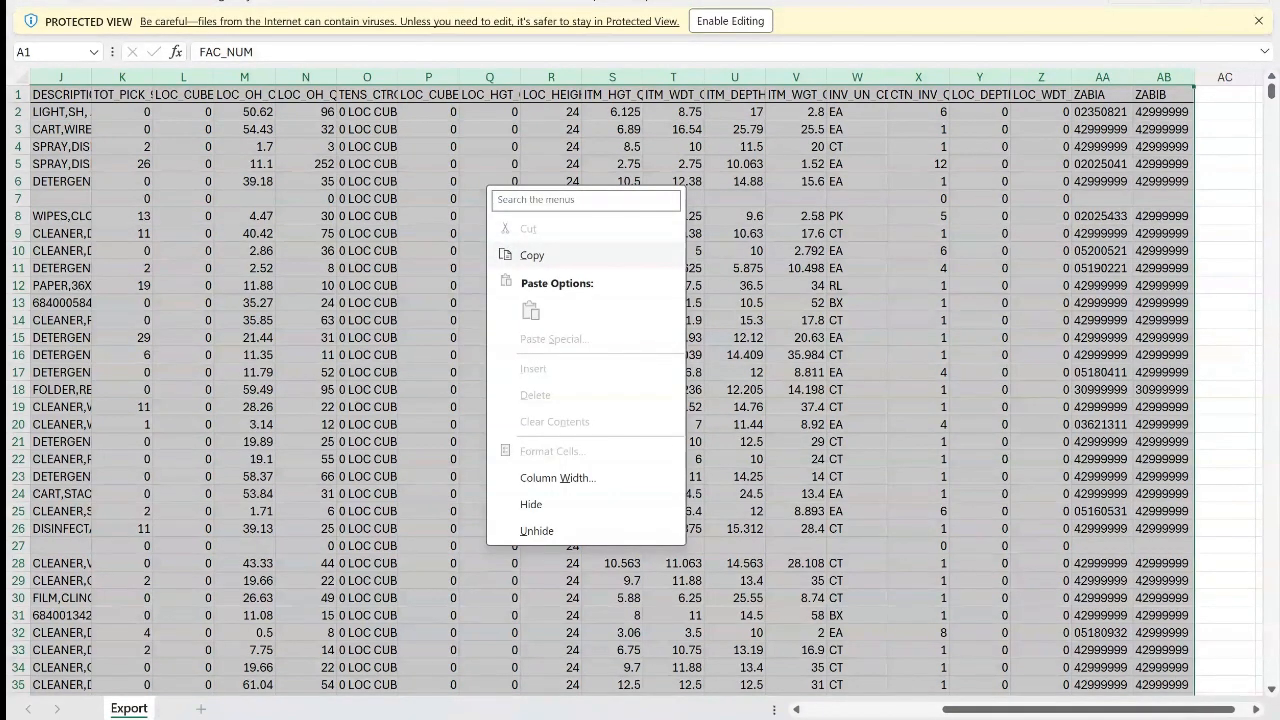
pyautogui.click(531, 255)
pyautogui.hscroll(-10, 640, 380)
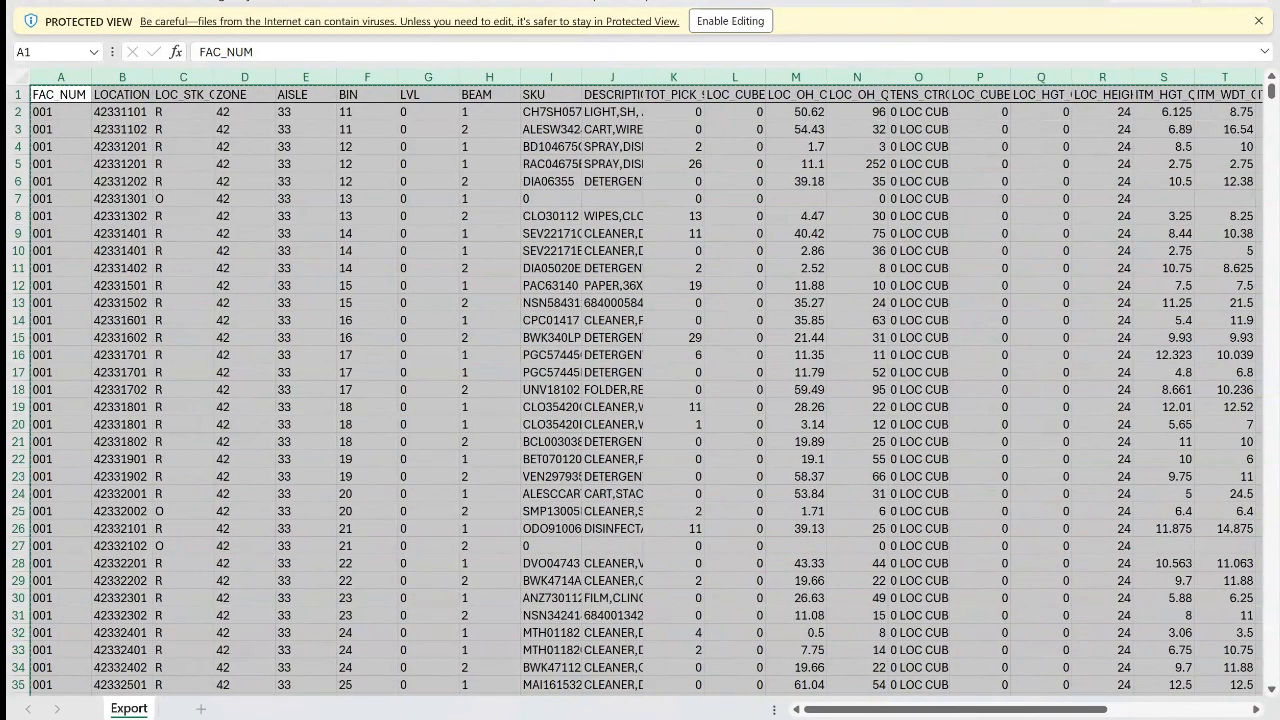
# Switch to the reslotting template and paste the exported data over the 1.Onhand Inv sheet from column A, accepting the size mismatch
pyautogui.hotkey('alt', 'Tab')
pyautogui.hotkey('alt', 'Tab')
pyautogui.press('Tab')
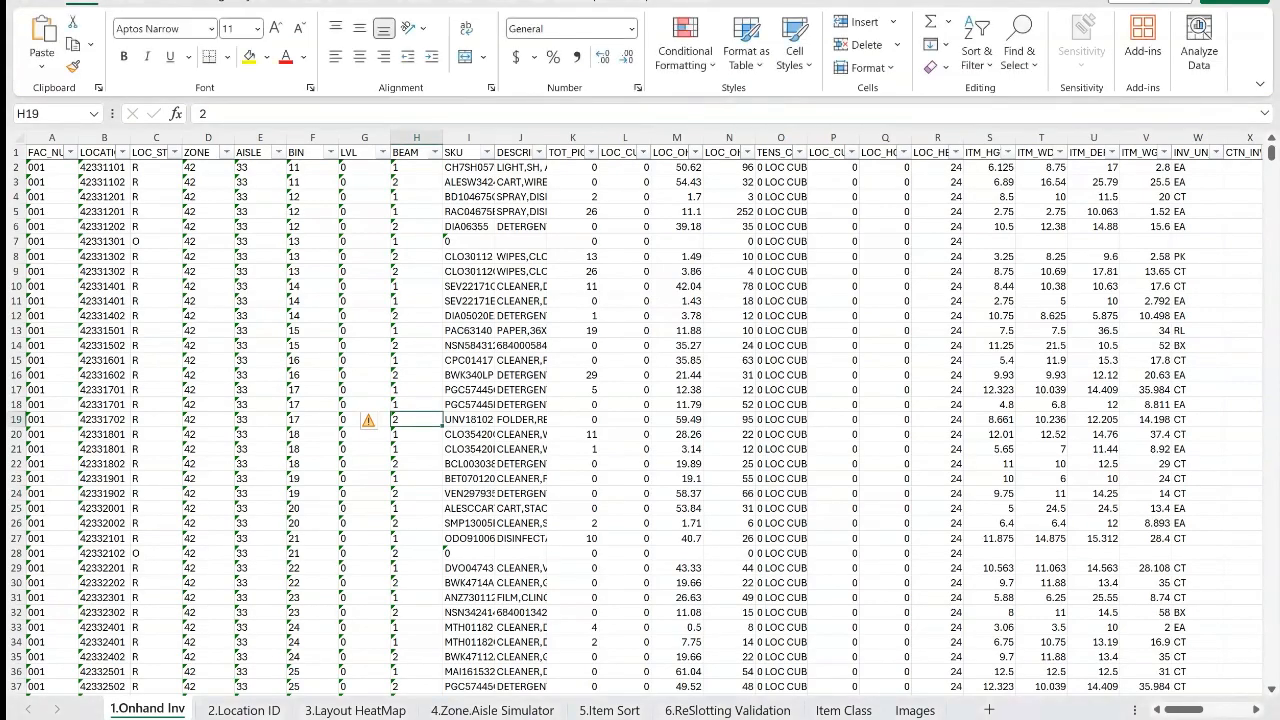
pyautogui.click(208, 316)
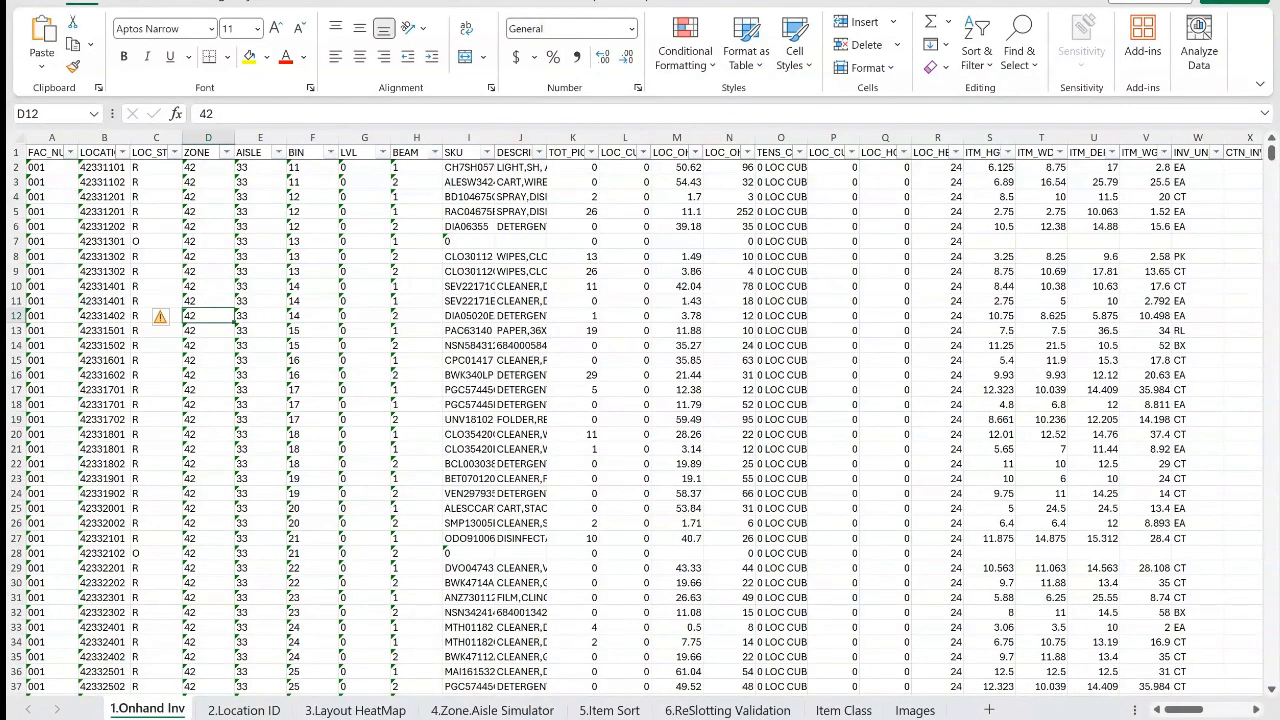
pyautogui.click(52, 138)
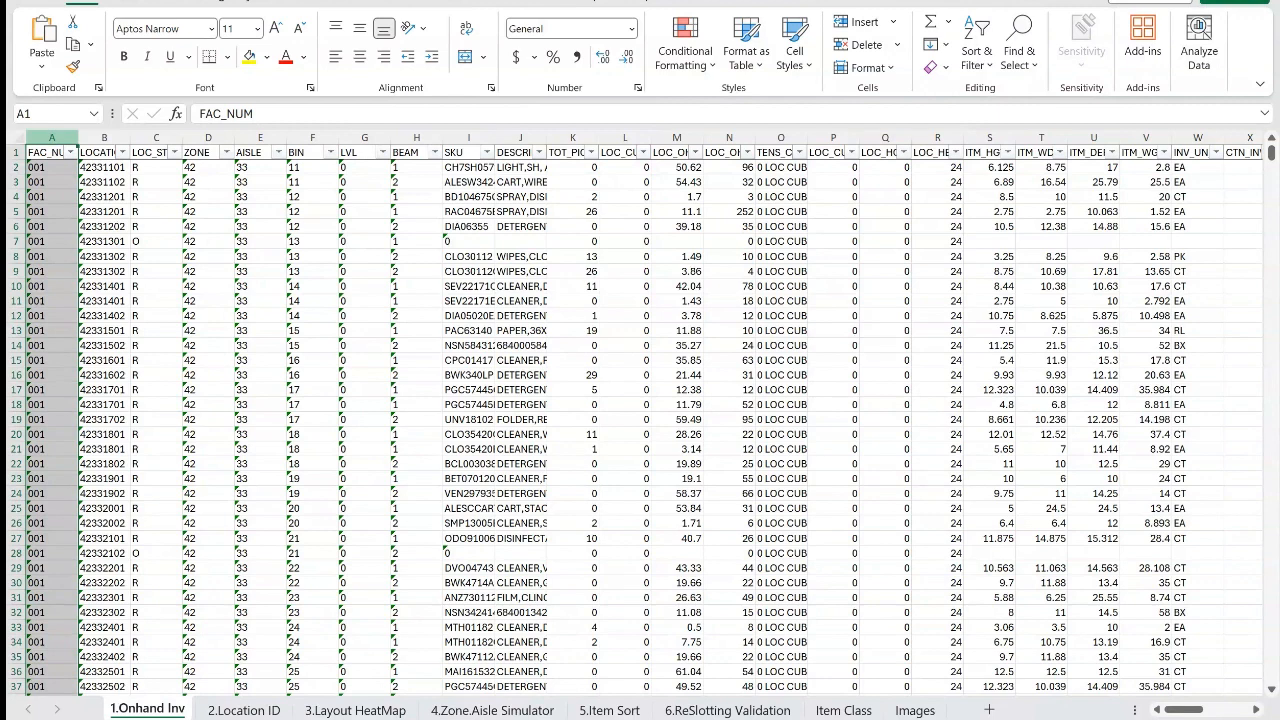
pyautogui.rightClick(58, 138)
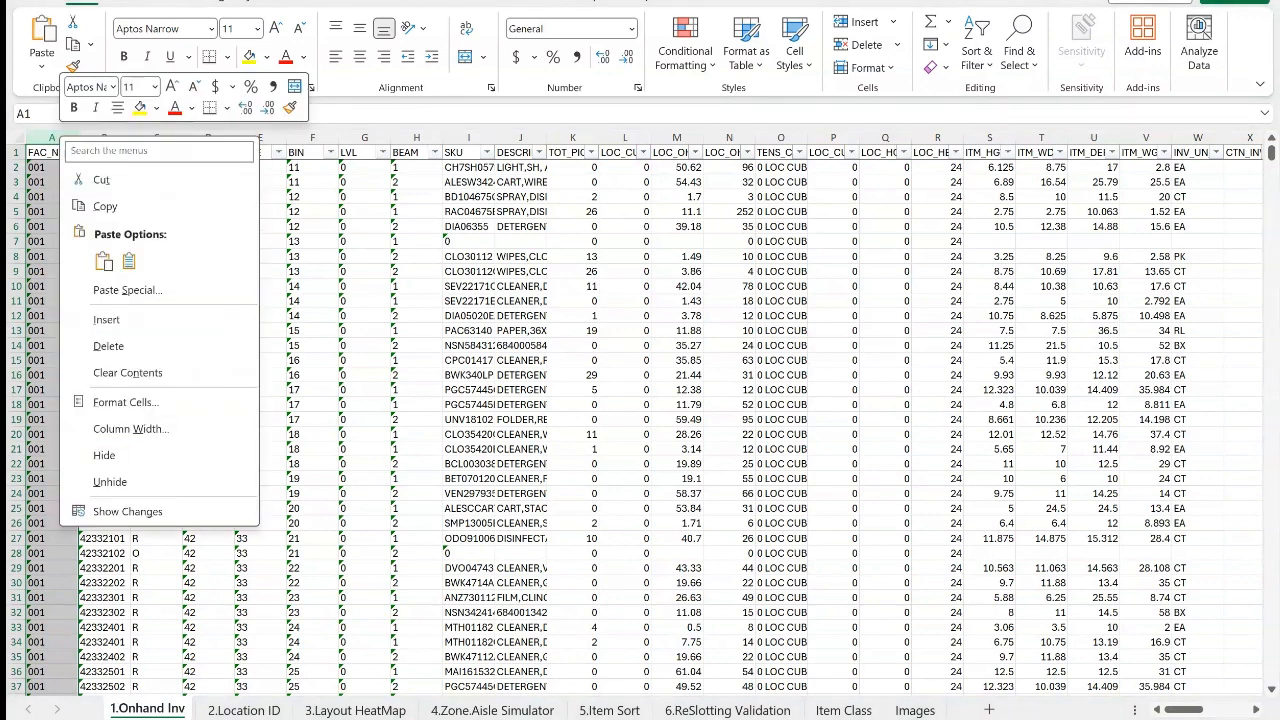
pyautogui.click(104, 262)
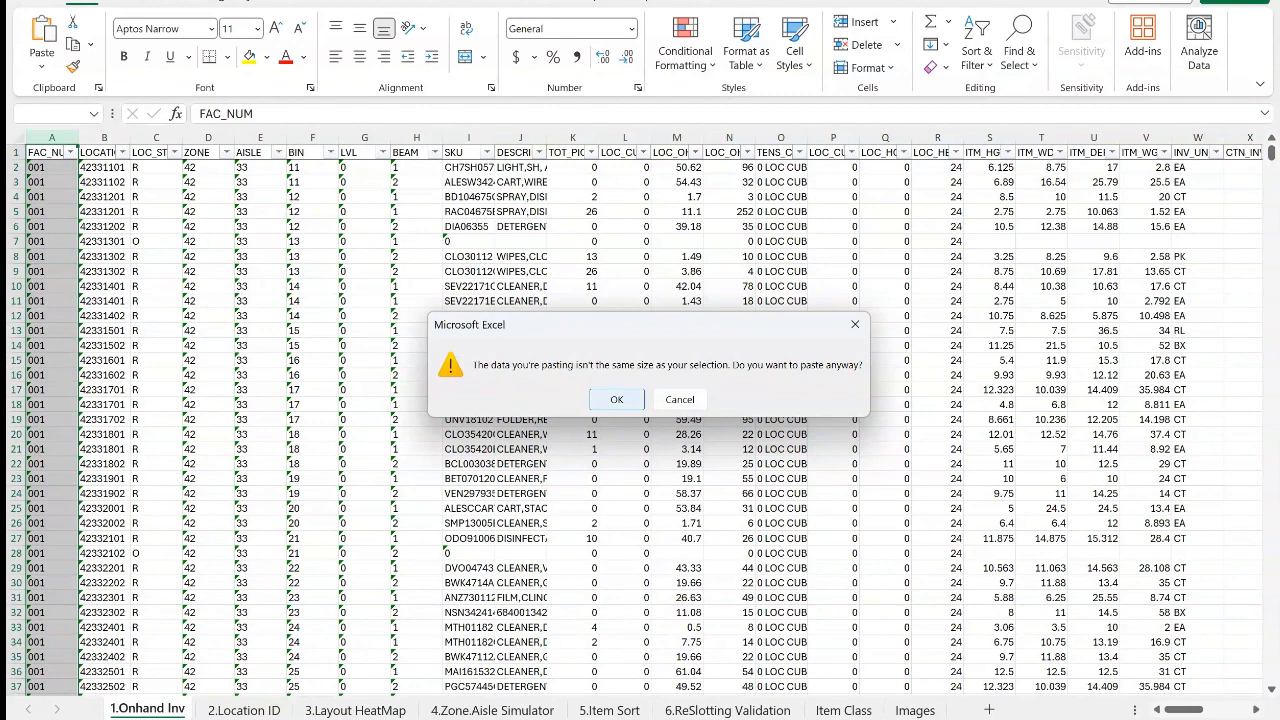
pyautogui.press('Return')
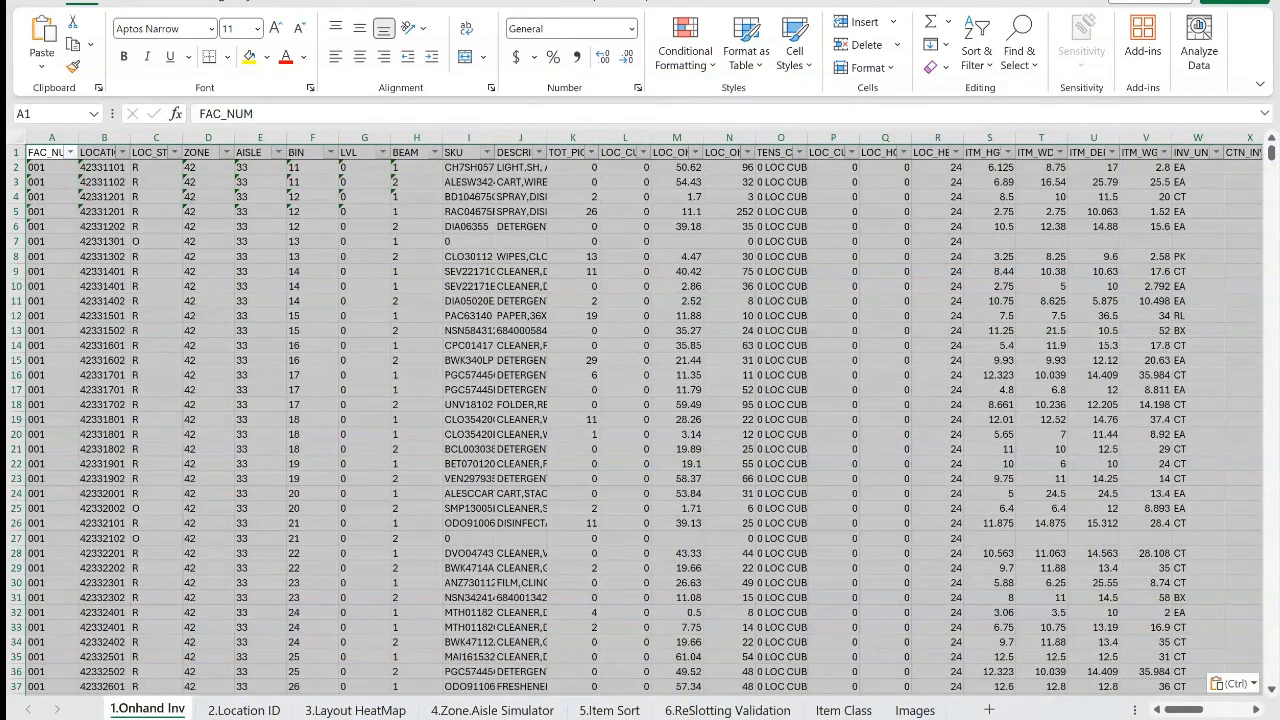
pyautogui.click(885, 227)
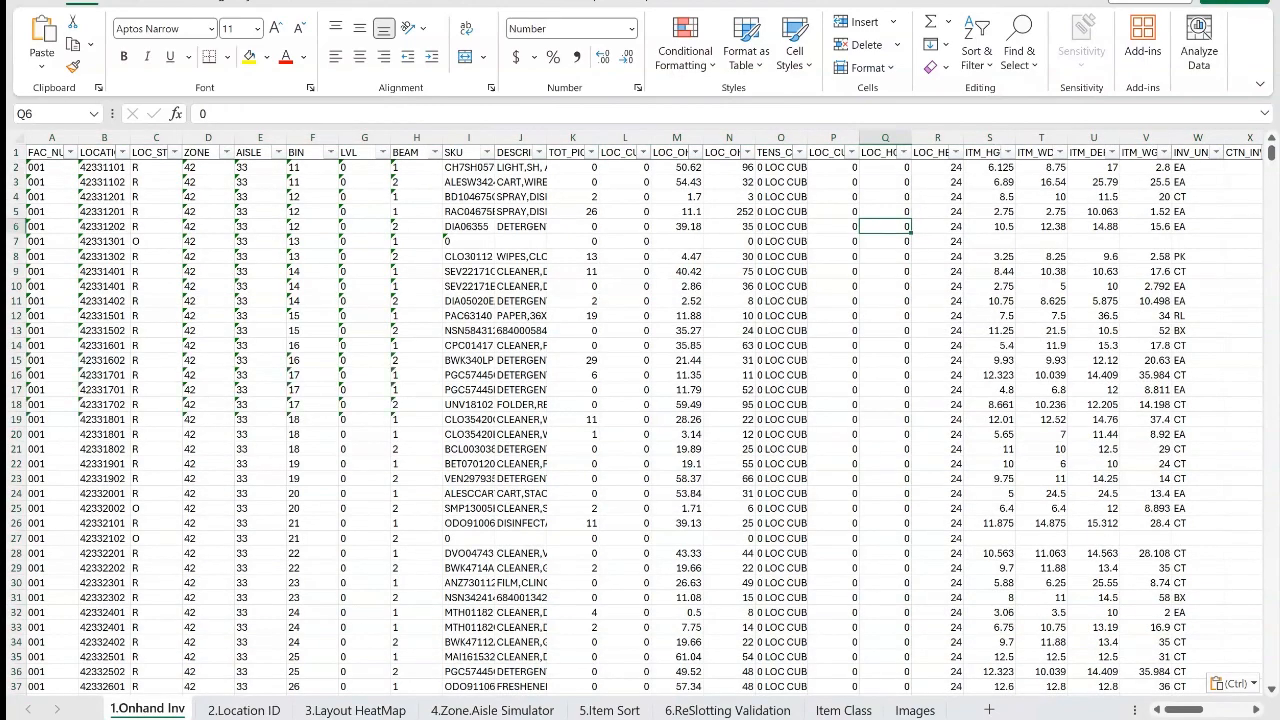
# Set the Inventory Update date in cell AK2 to 4/19/2024
pyautogui.moveTo(1183, 710); pyautogui.dragTo(1220, 710)
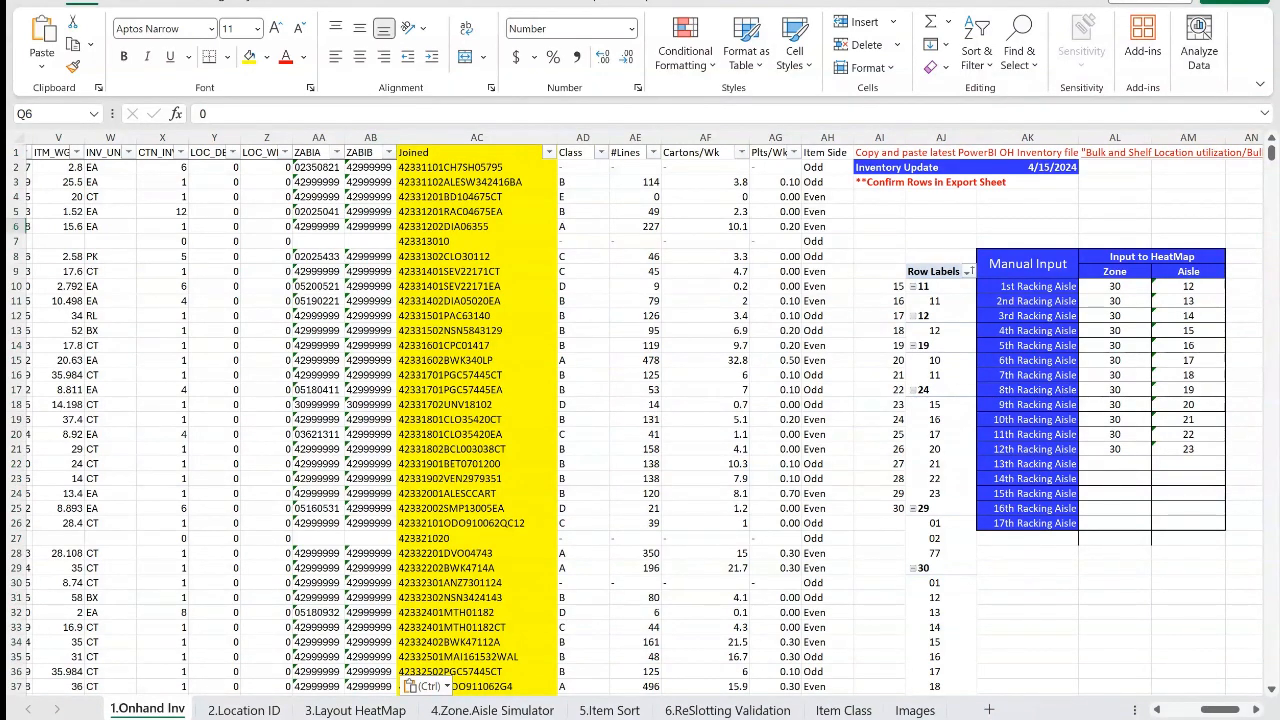
pyautogui.click(1028, 168)
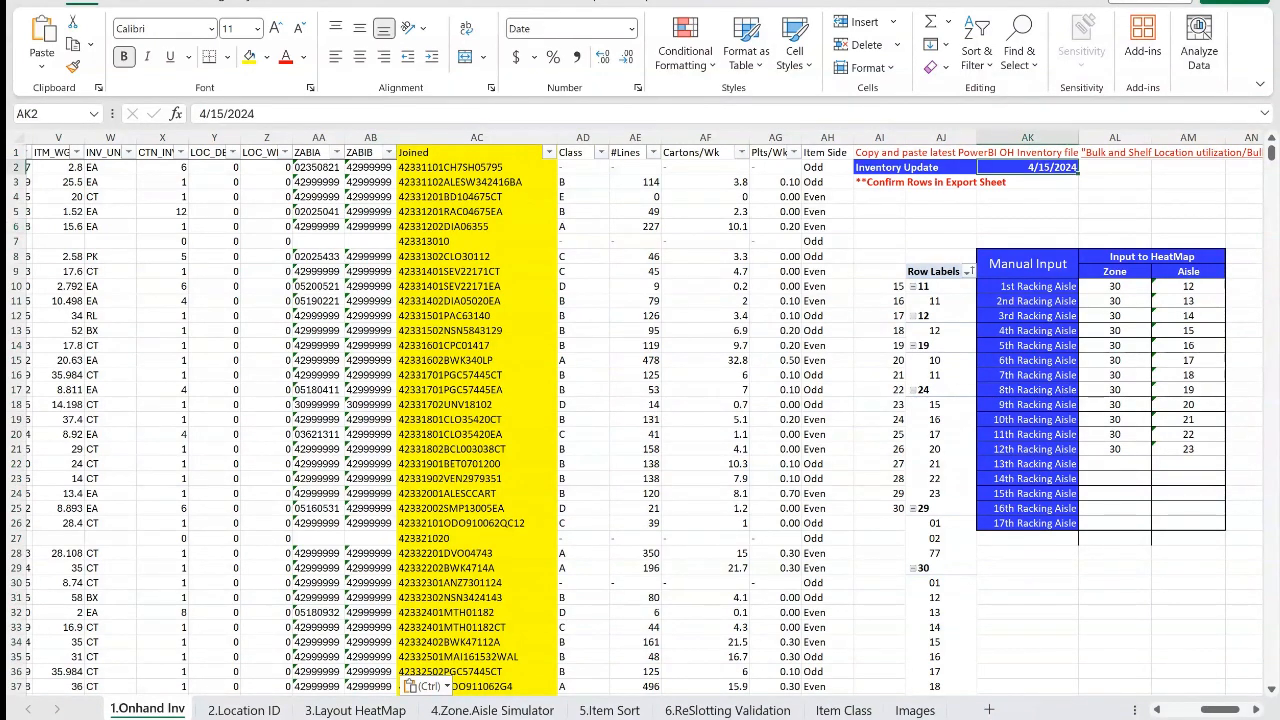
pyautogui.write('4/19/')
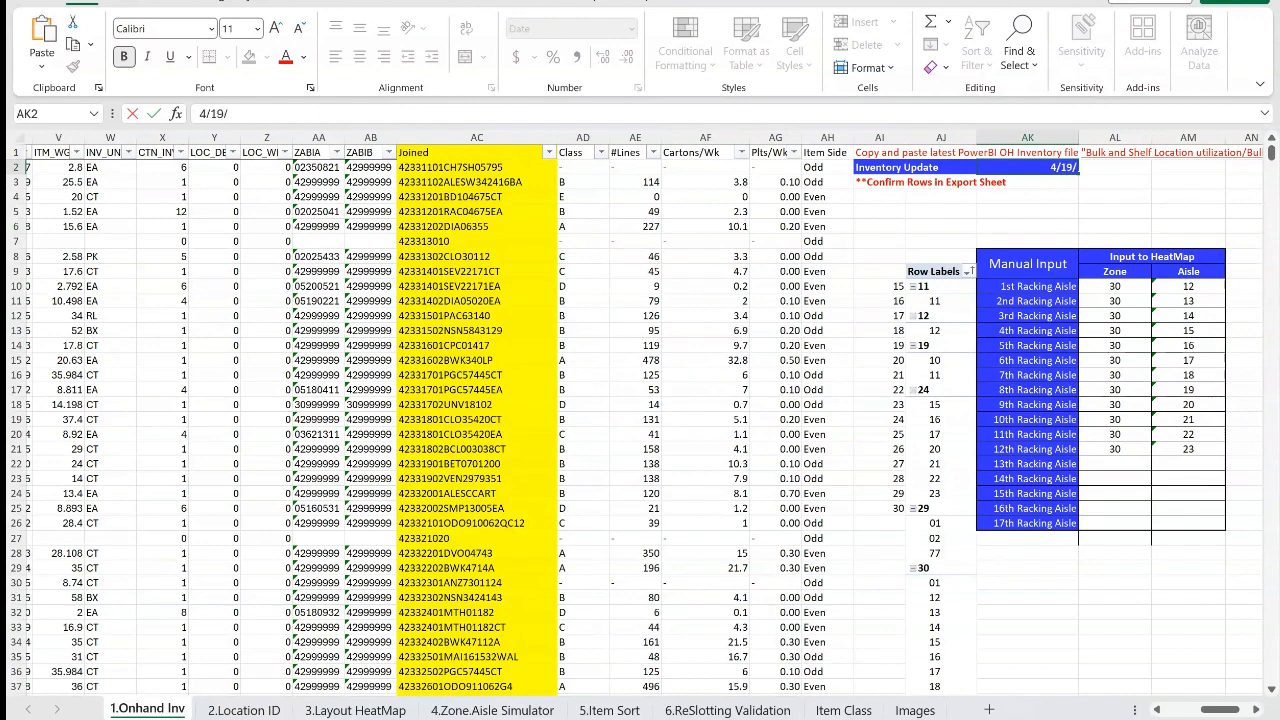
pyautogui.write('2024')
pyautogui.press('Return')
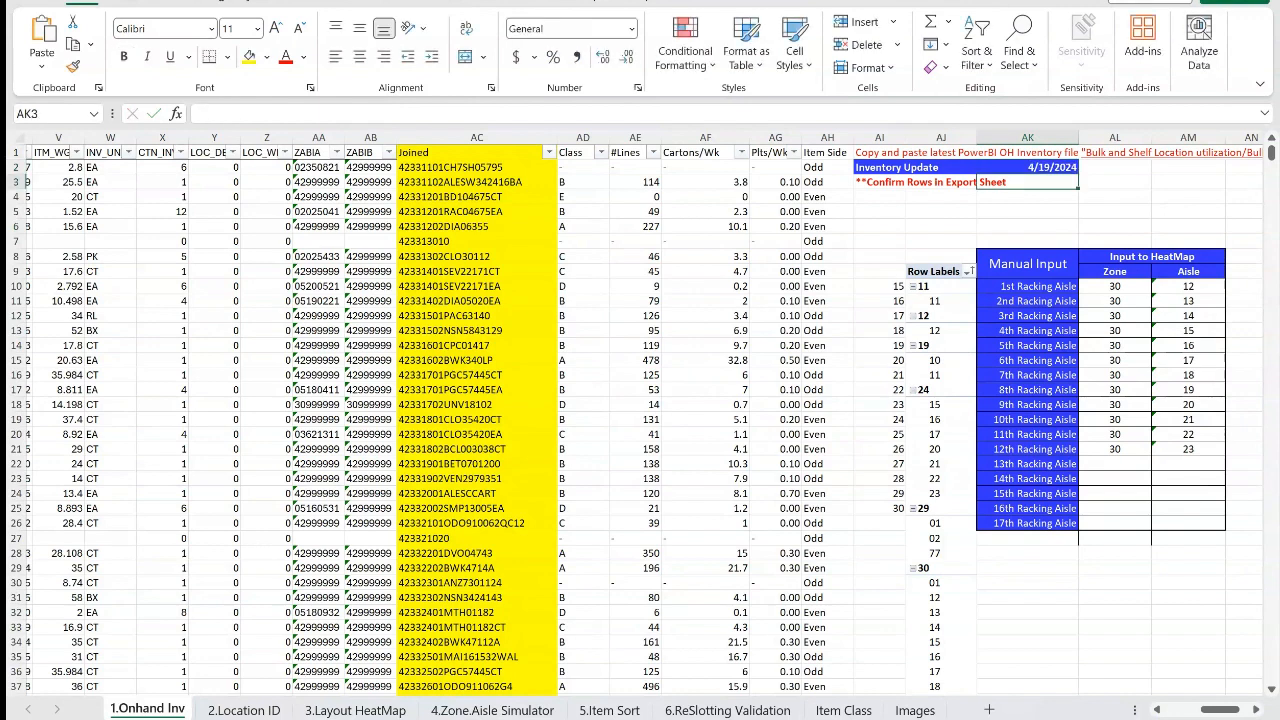
pyautogui.moveTo(880, 168); pyautogui.dragTo(1030, 168)
pyautogui.click(1028, 212)
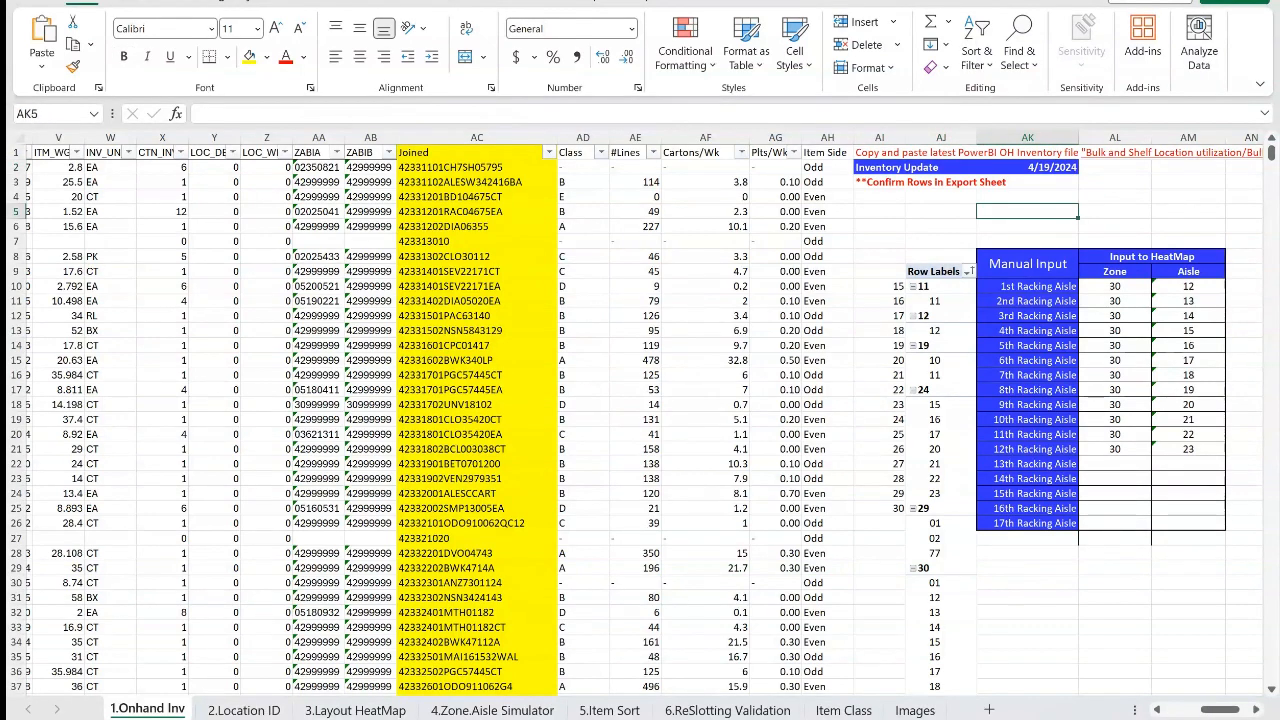
pyautogui.moveTo(880, 168); pyautogui.dragTo(1028, 168)
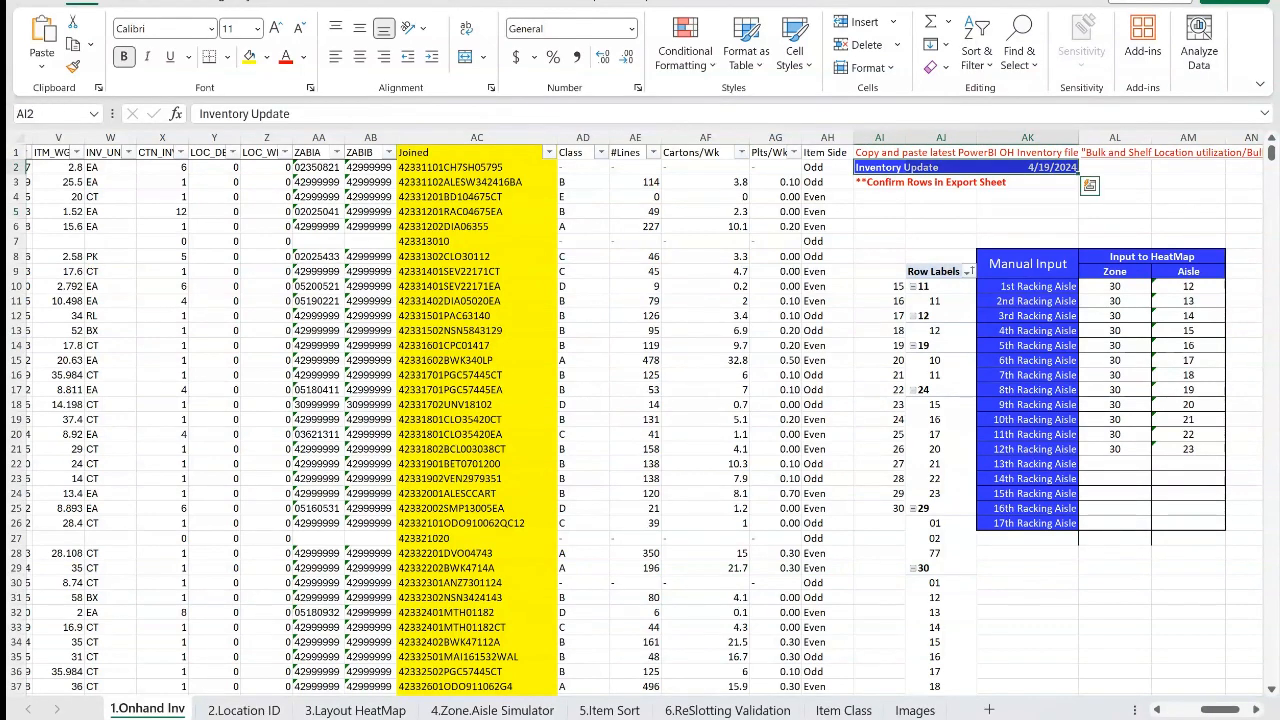
pyautogui.click(1028, 227)
pyautogui.click(1028, 167)
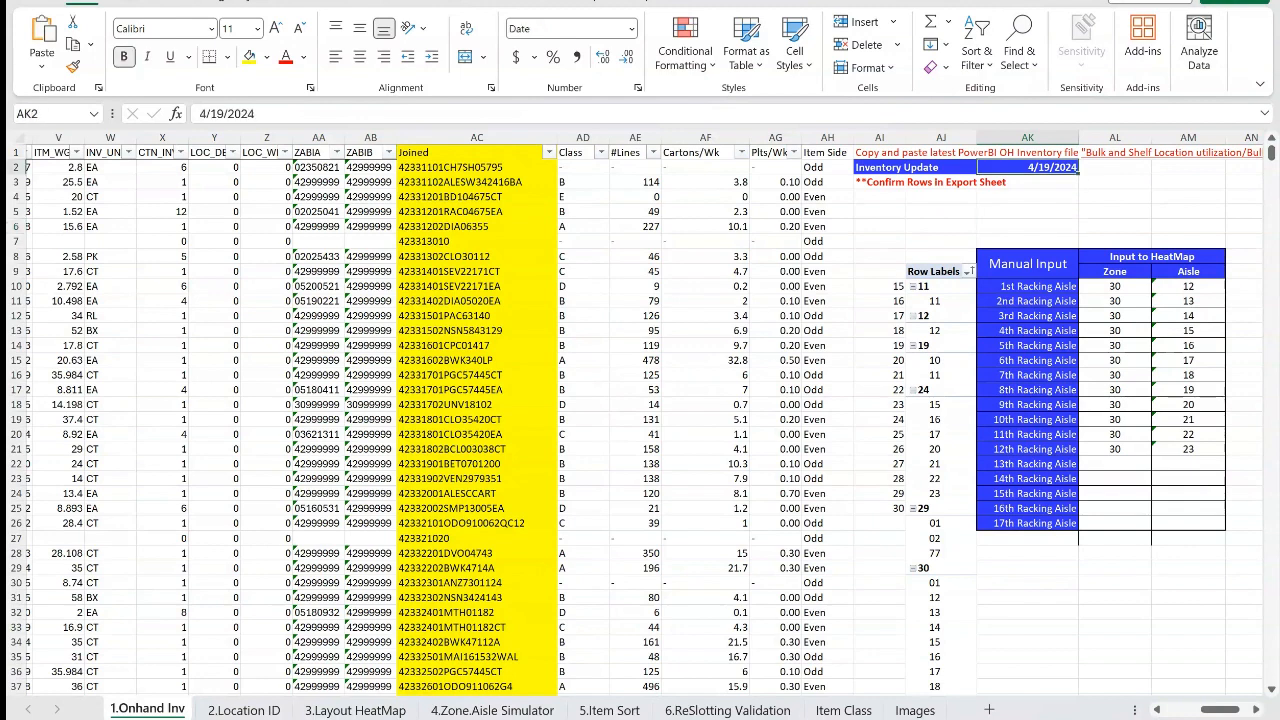
# Refresh the zone and aisle pivot table in column AJ of the 1.Onhand Inv sheet
pyautogui.click(1028, 226)
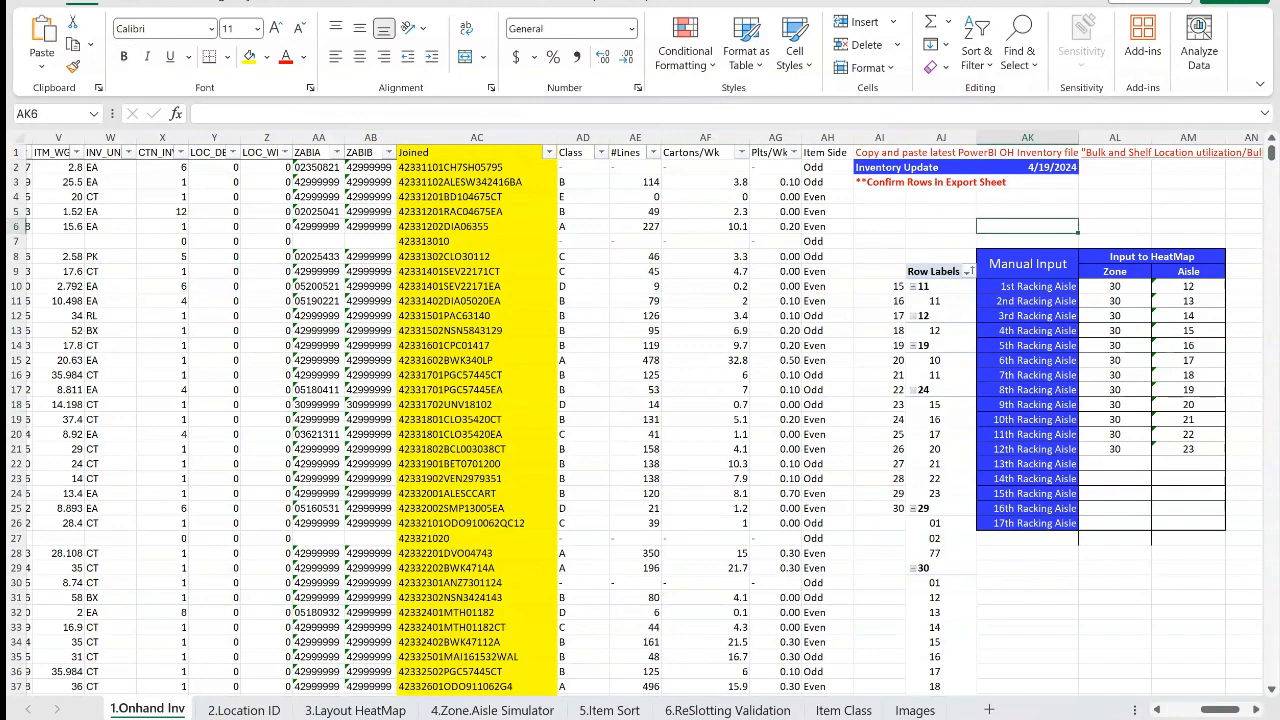
pyautogui.rightClick(945, 421)
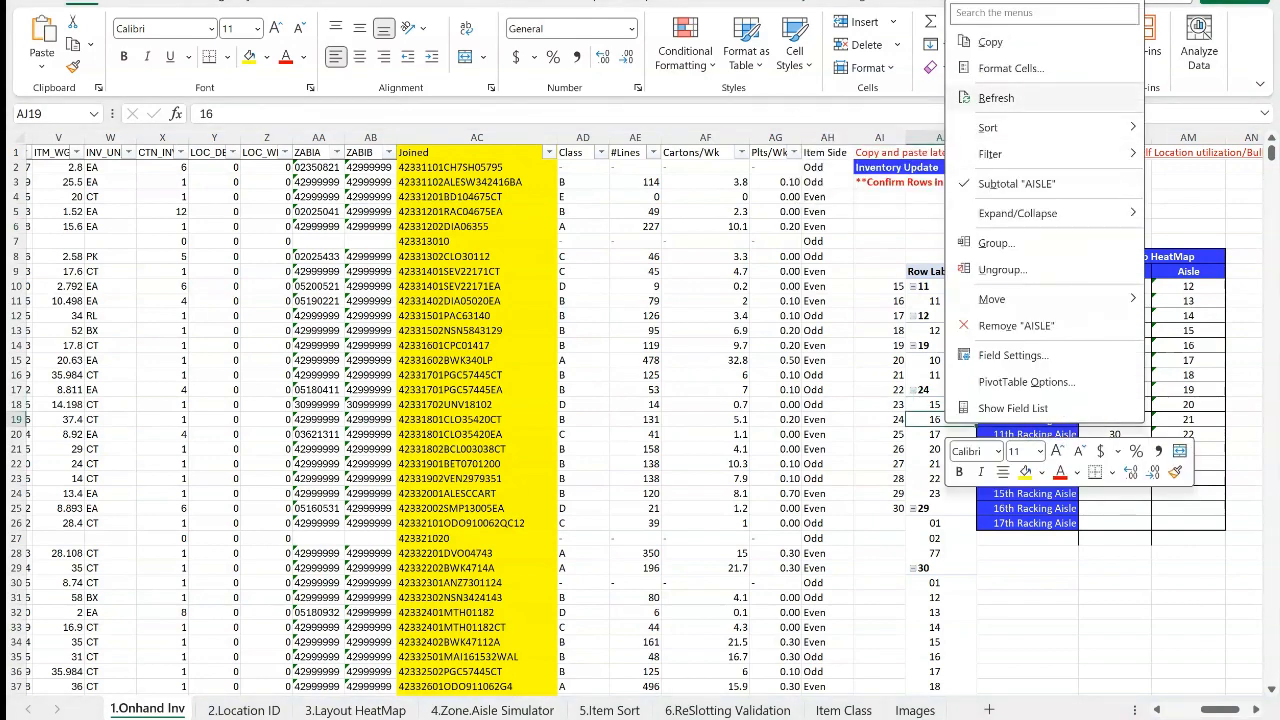
pyautogui.click(996, 98)
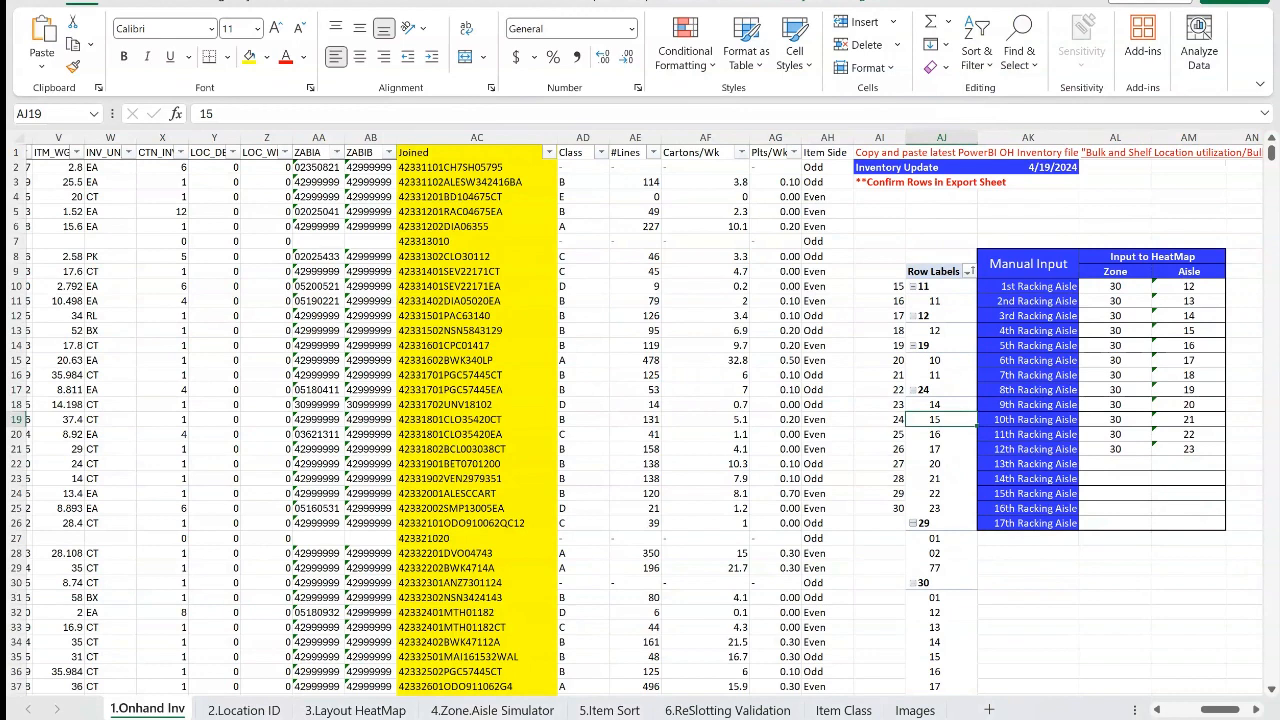
# Review the zones and aisles listed in the pivot table, including the aisles under zones 30 and 41
pyautogui.scroll(-4, 635, 420)
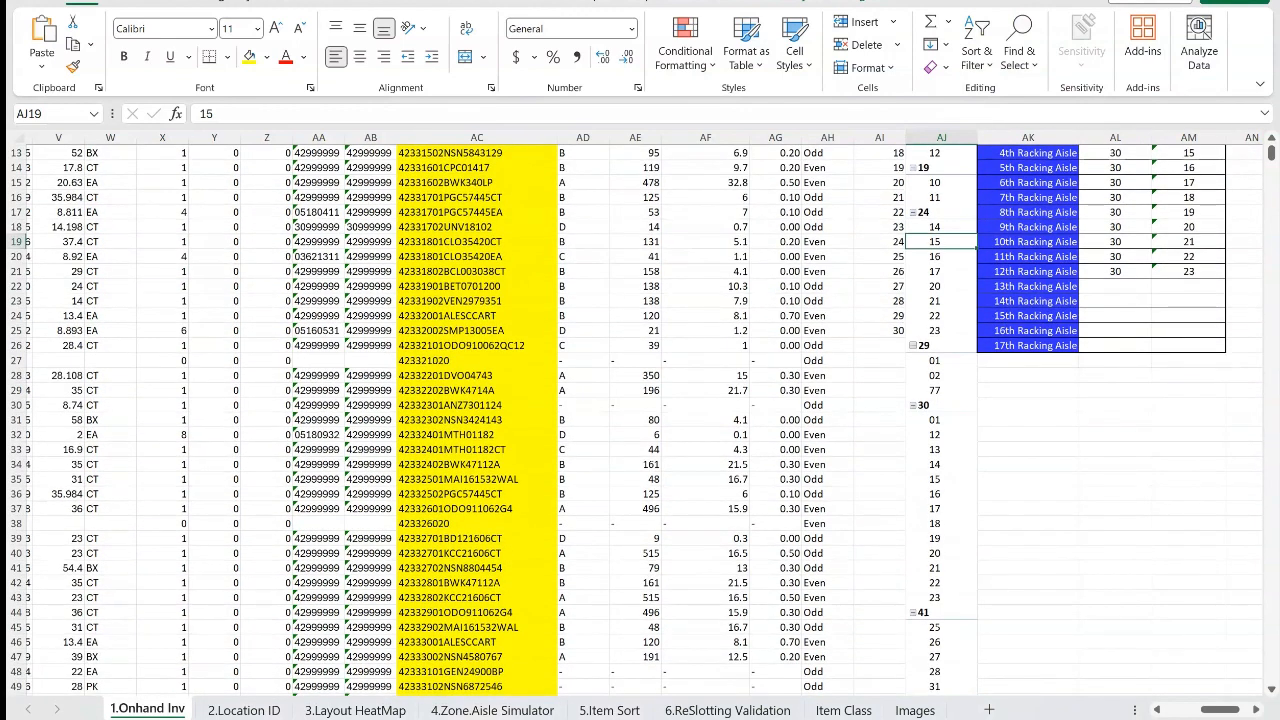
pyautogui.moveTo(941, 420); pyautogui.dragTo(941, 598)
pyautogui.scroll(-4, 640, 420)
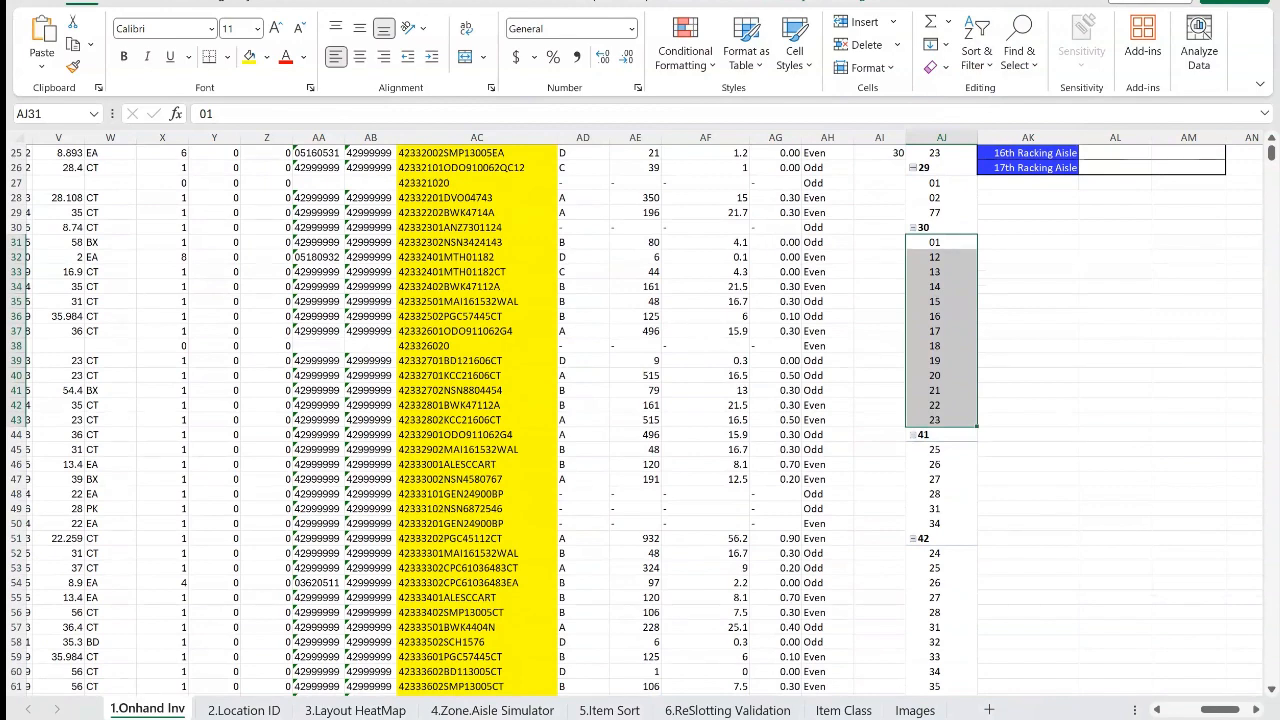
pyautogui.click(941, 450)
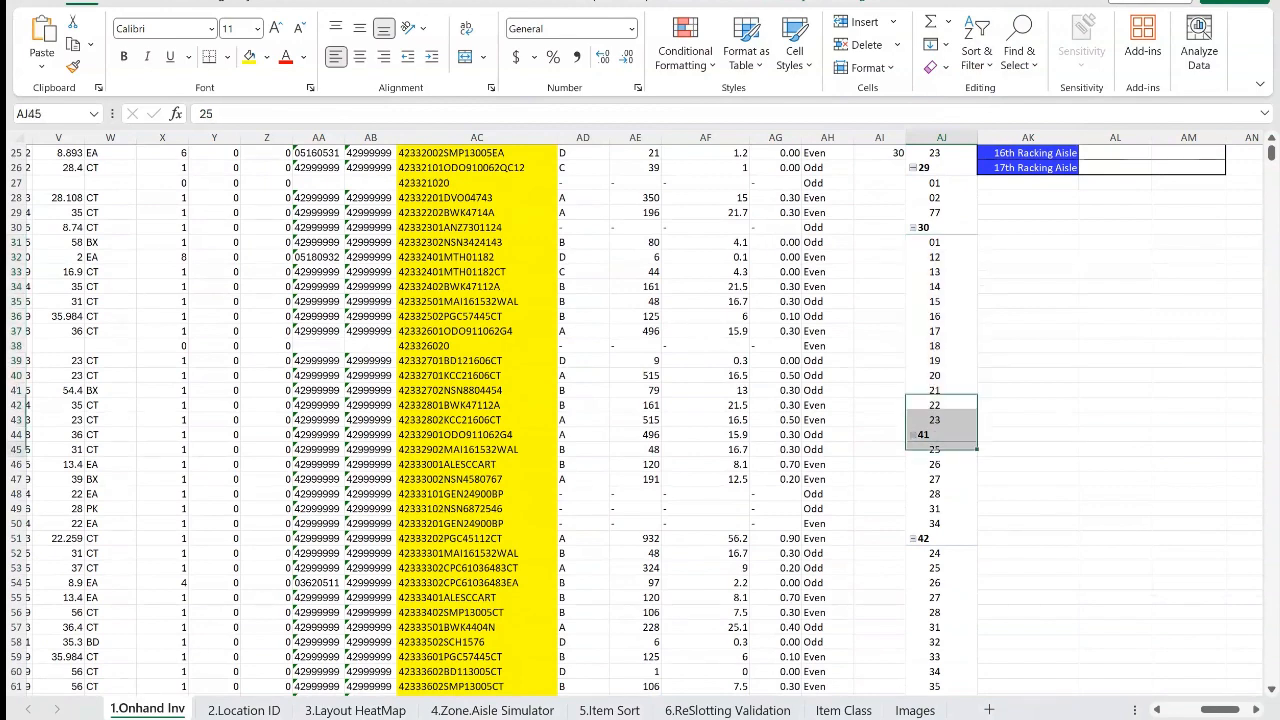
pyautogui.scroll(-6, 640, 420)
pyautogui.scroll(9, 640, 420)
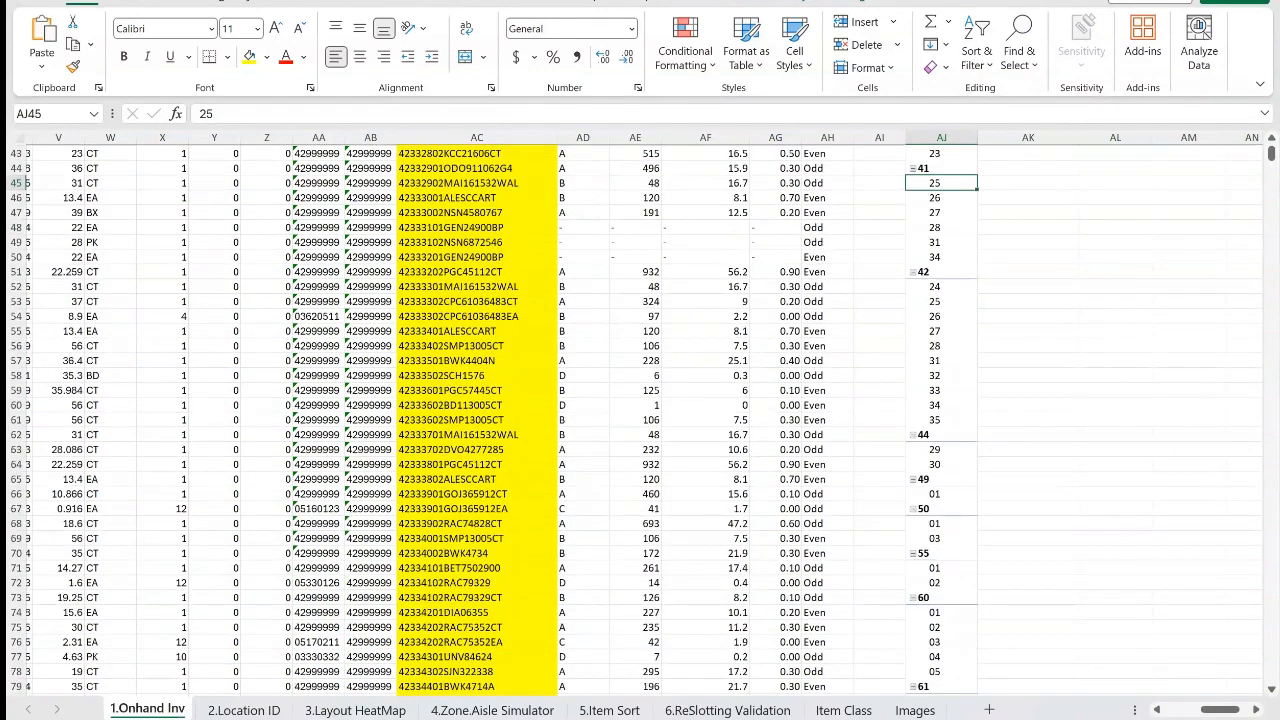
pyautogui.scroll(5, 640, 420)
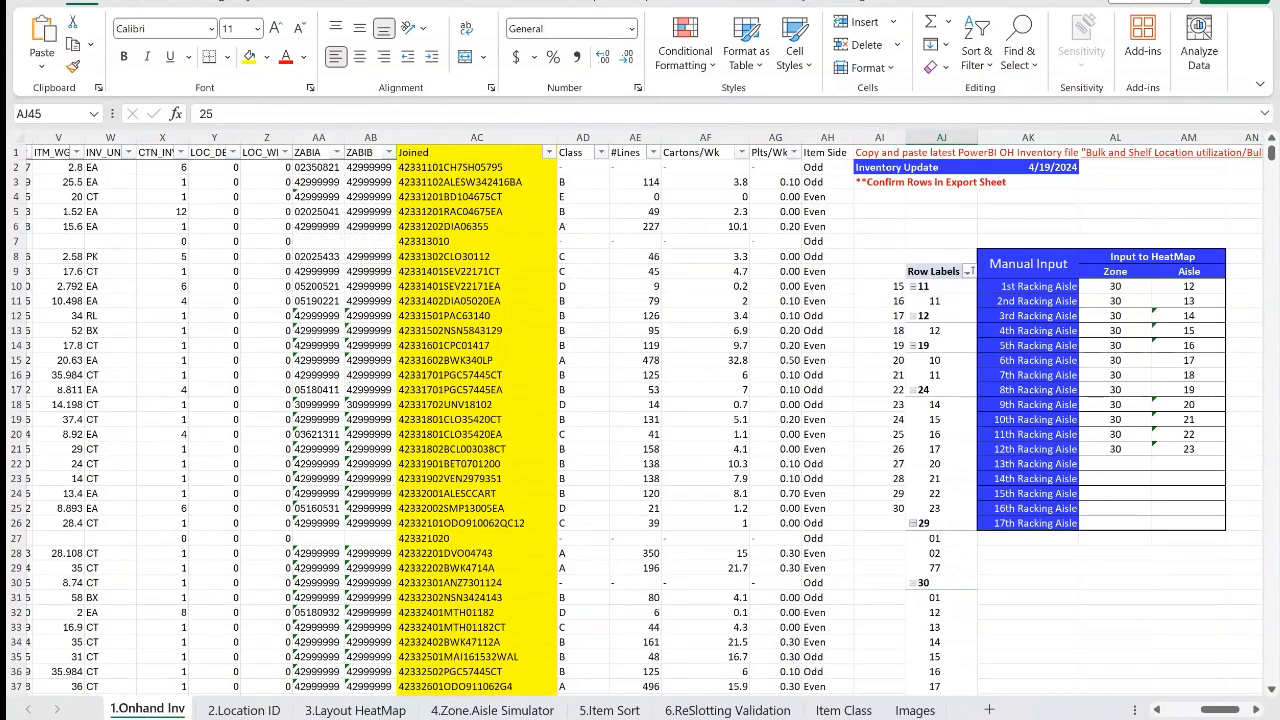
# Check the Zone and Aisle entries for the racking aisles in the Manual Input table, AK8 to AM26
pyautogui.moveTo(1028, 263); pyautogui.dragTo(1190, 523)
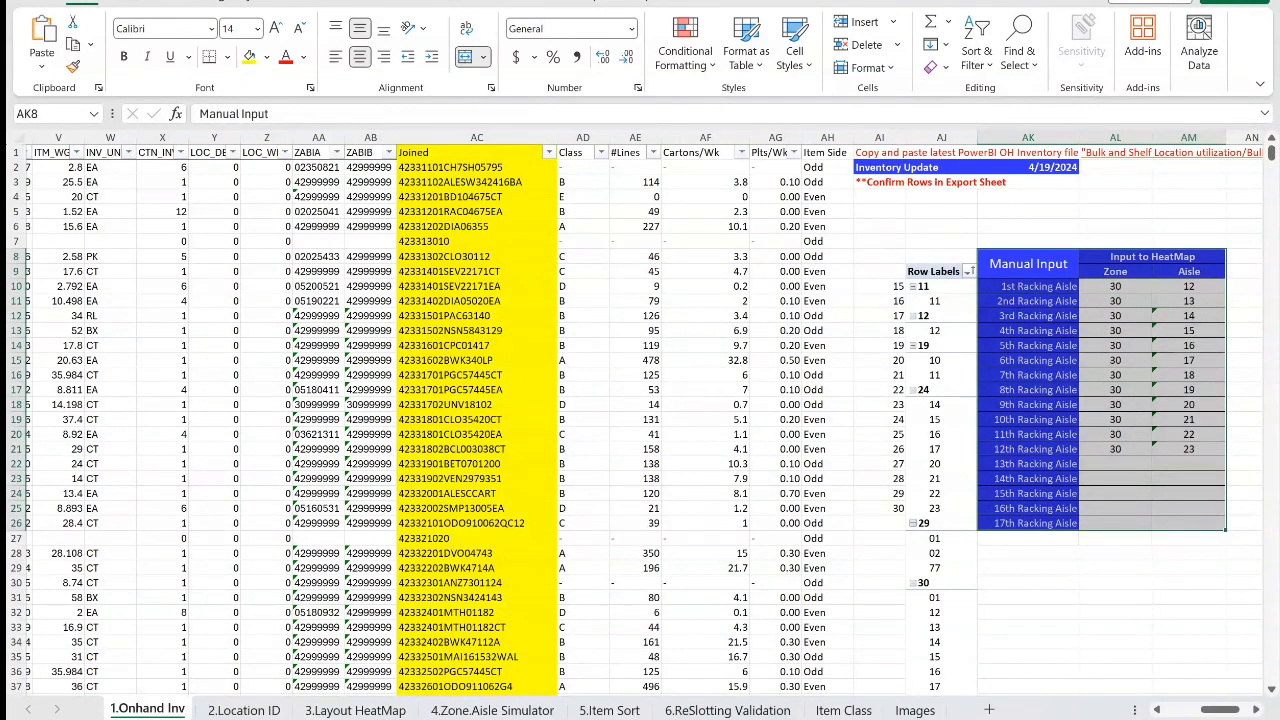
pyautogui.click(1115, 568)
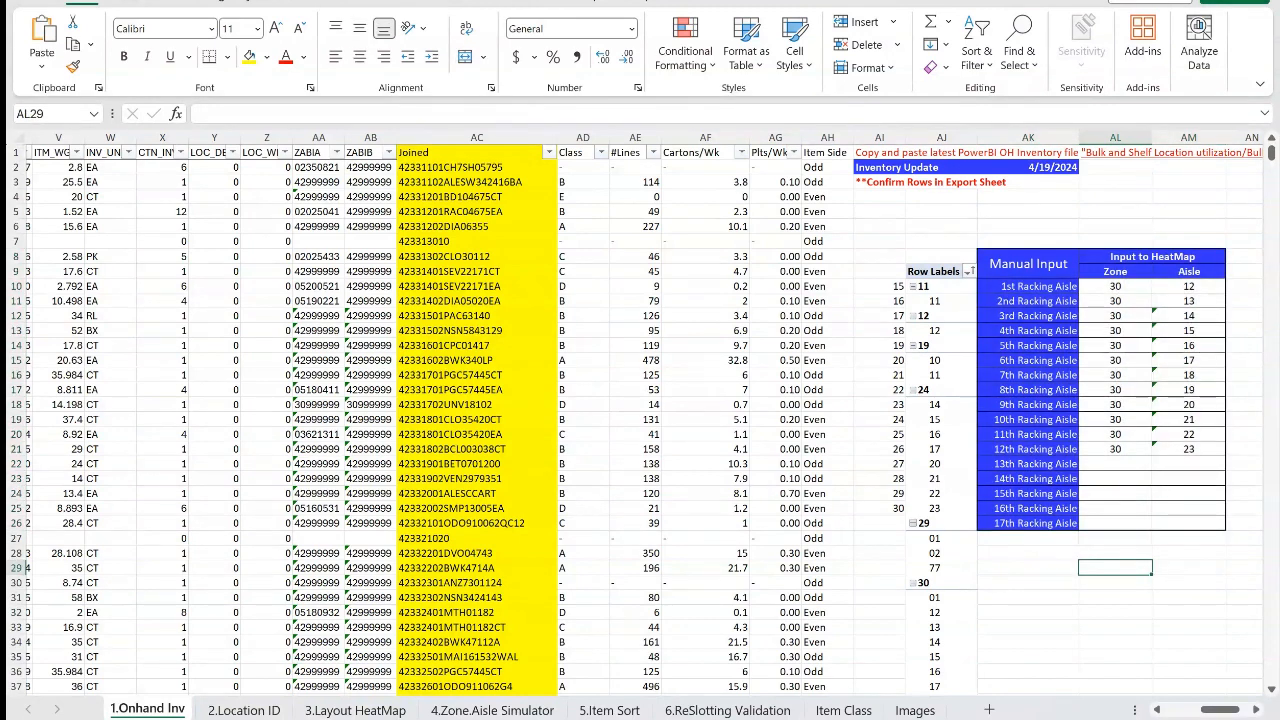
pyautogui.moveTo(1115, 286); pyautogui.dragTo(1115, 449)
pyautogui.moveTo(1189, 286); pyautogui.dragTo(1189, 449)
pyautogui.click(1189, 479)
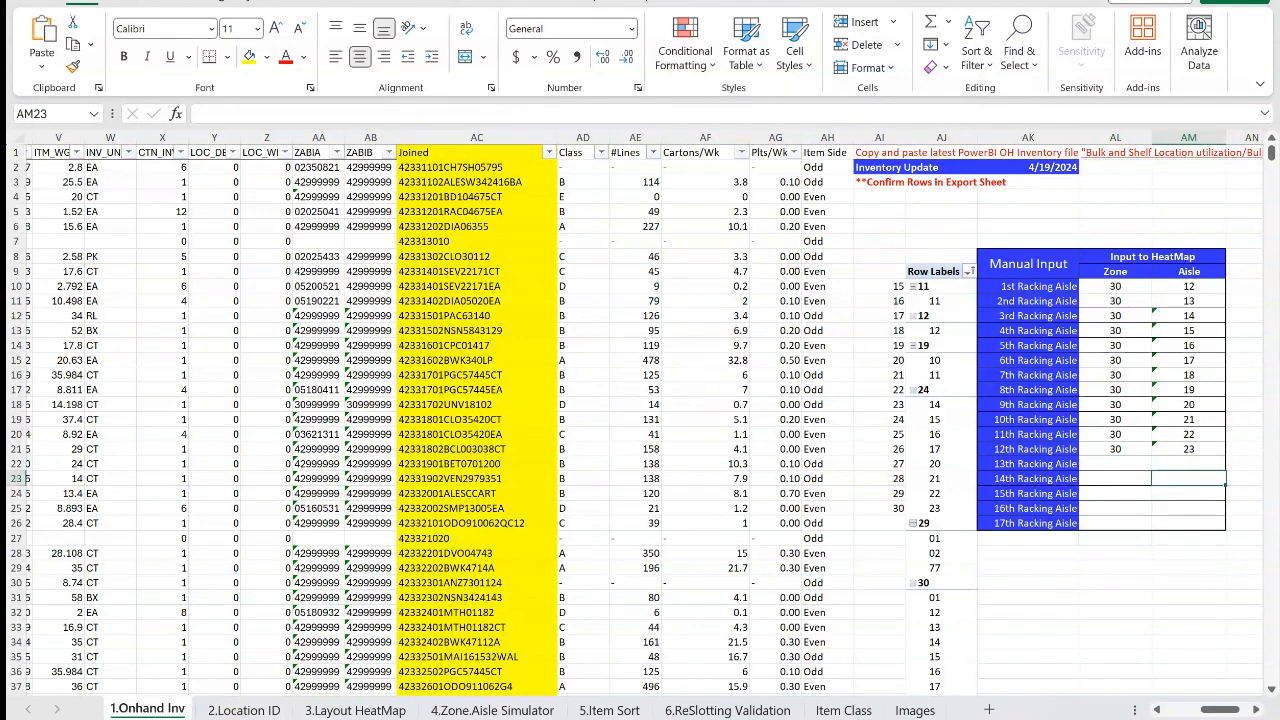
pyautogui.click(1115, 583)
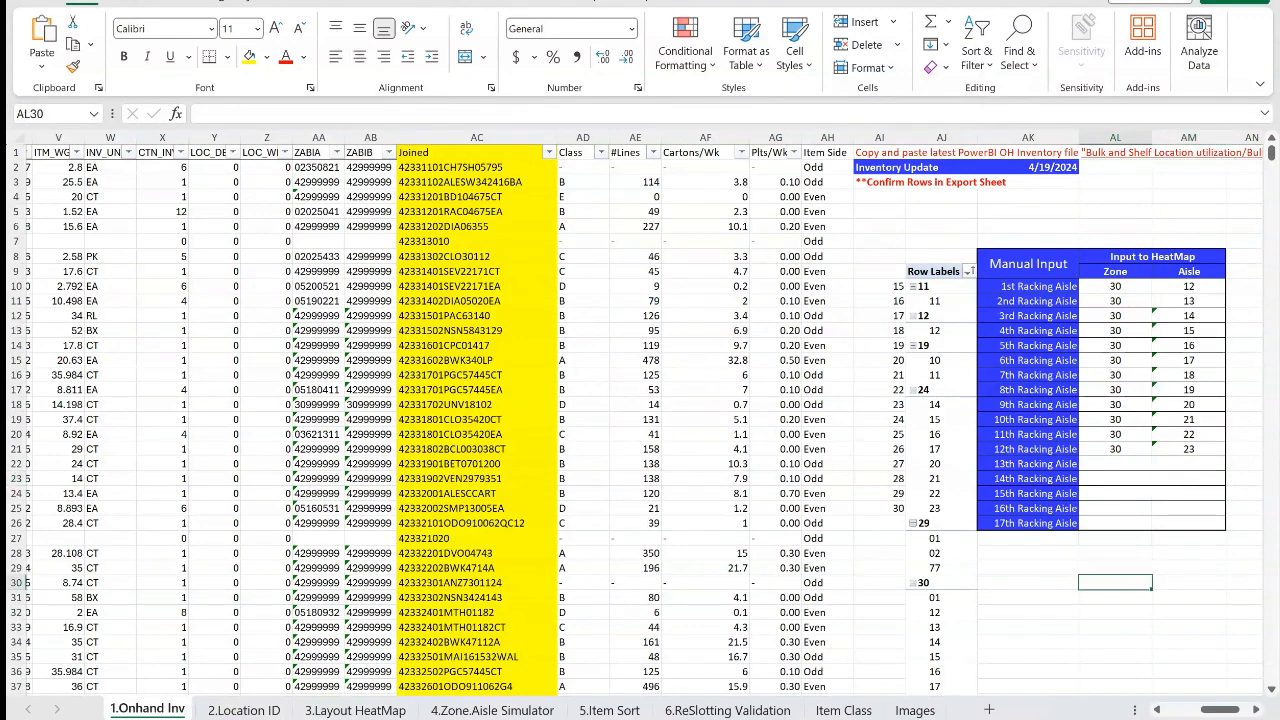
# Trace the first block's Zone# and Aisle# cells, D2 and D3 on the 2.Location ID sheet, back to the Manual Input table
pyautogui.click(243, 710)
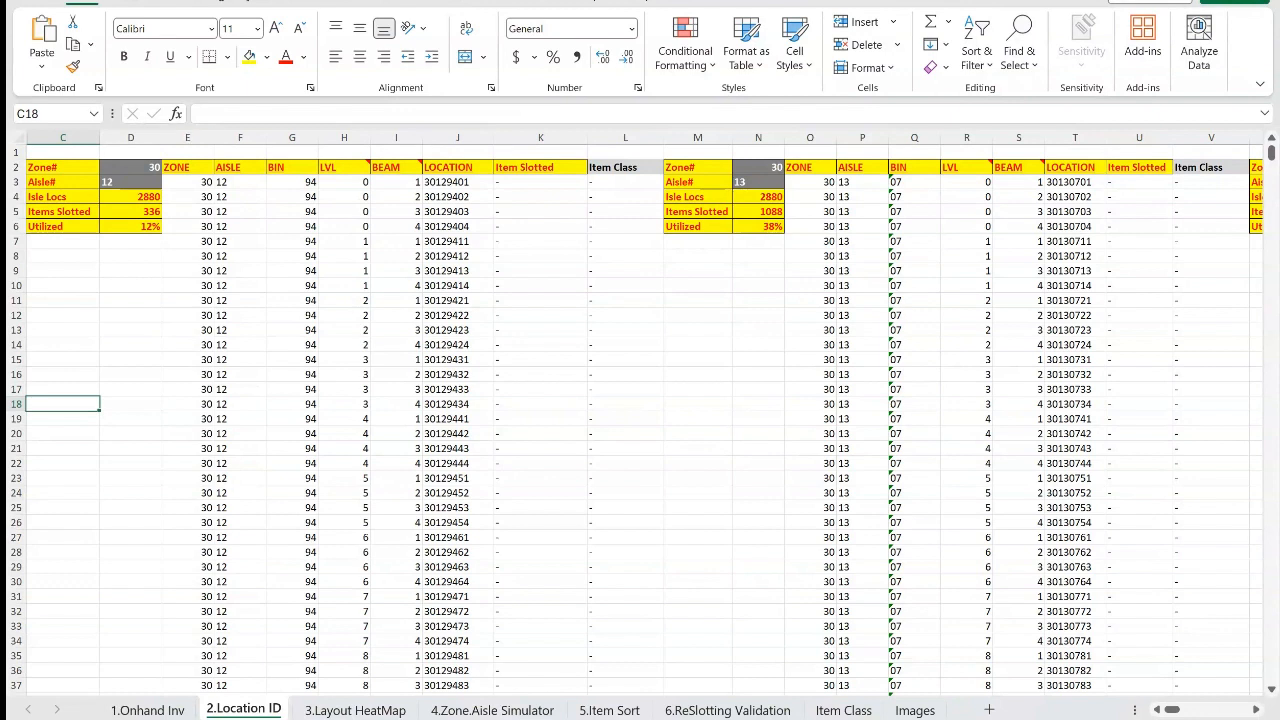
pyautogui.moveTo(131, 167); pyautogui.dragTo(131, 182)
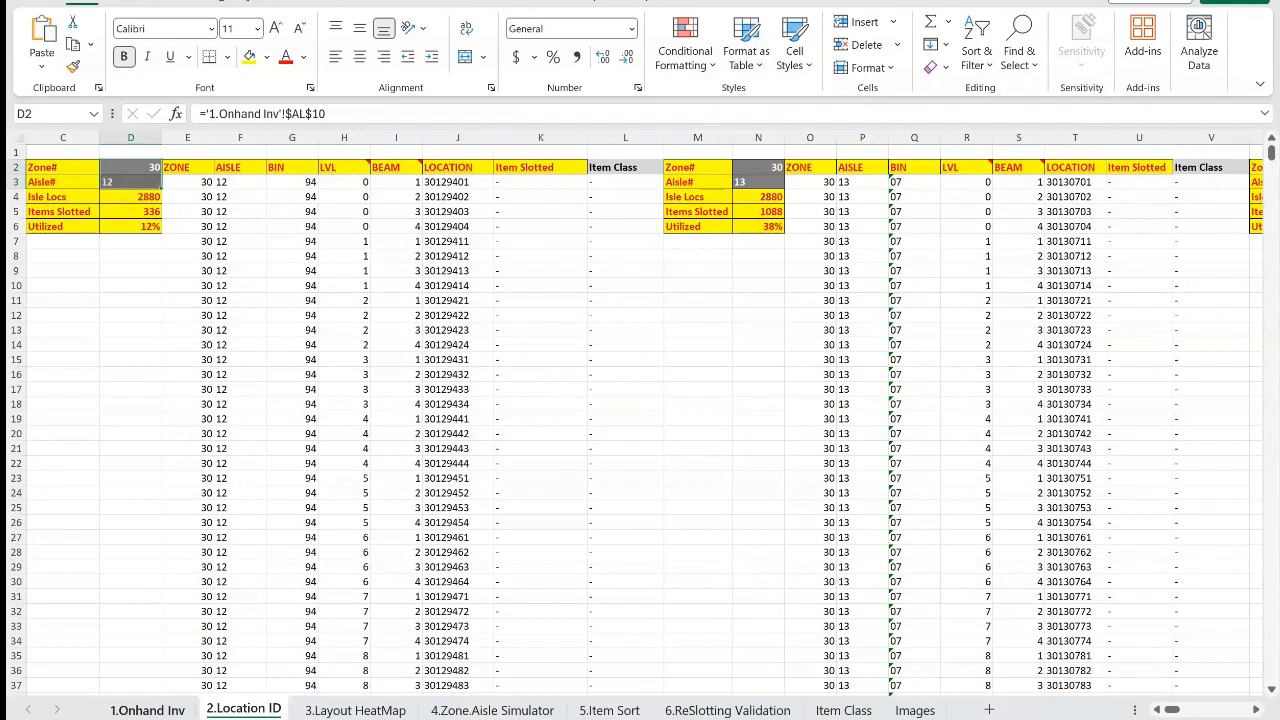
pyautogui.click(147, 710)
pyautogui.moveTo(1028, 264); pyautogui.dragTo(1187, 538)
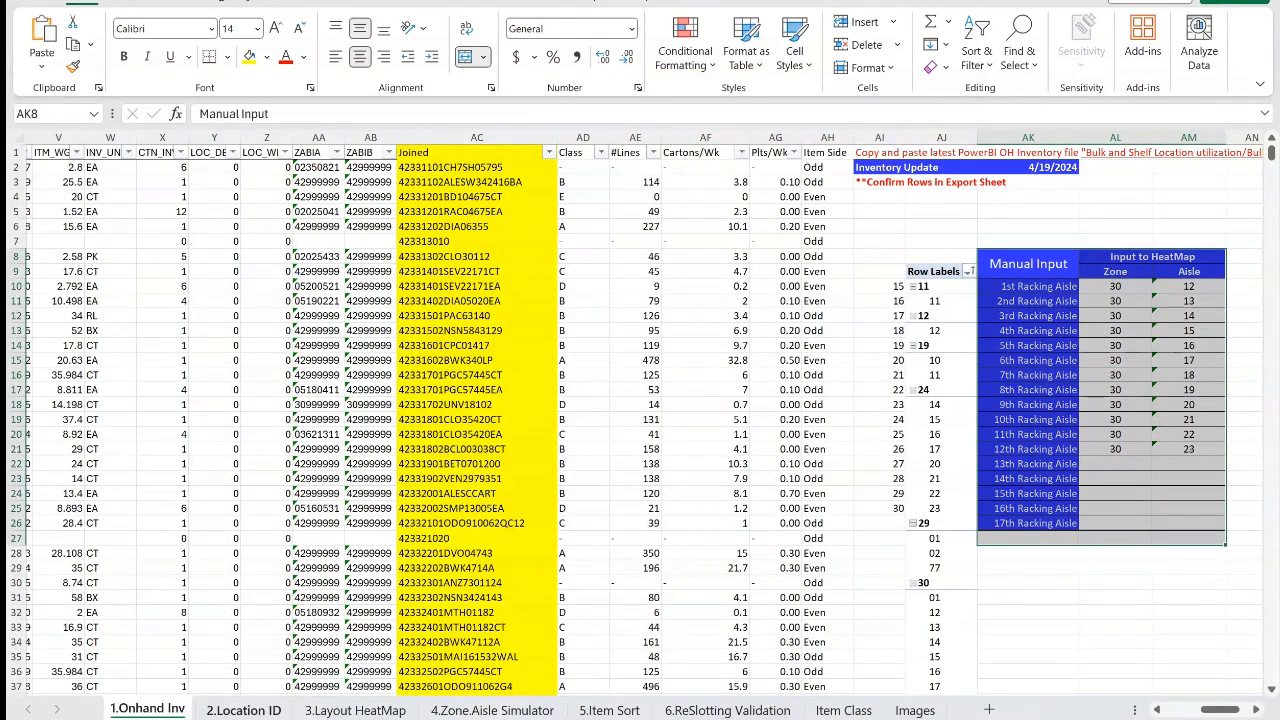
pyautogui.click(244, 710)
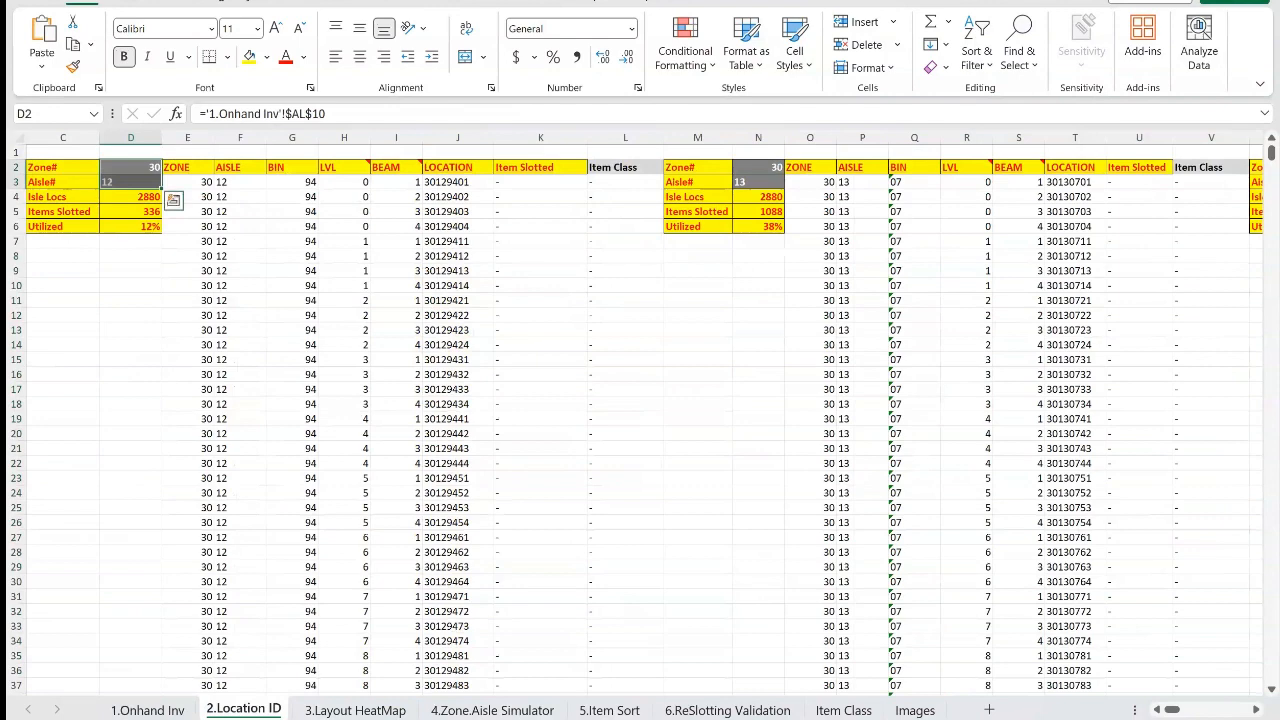
pyautogui.click(131, 286)
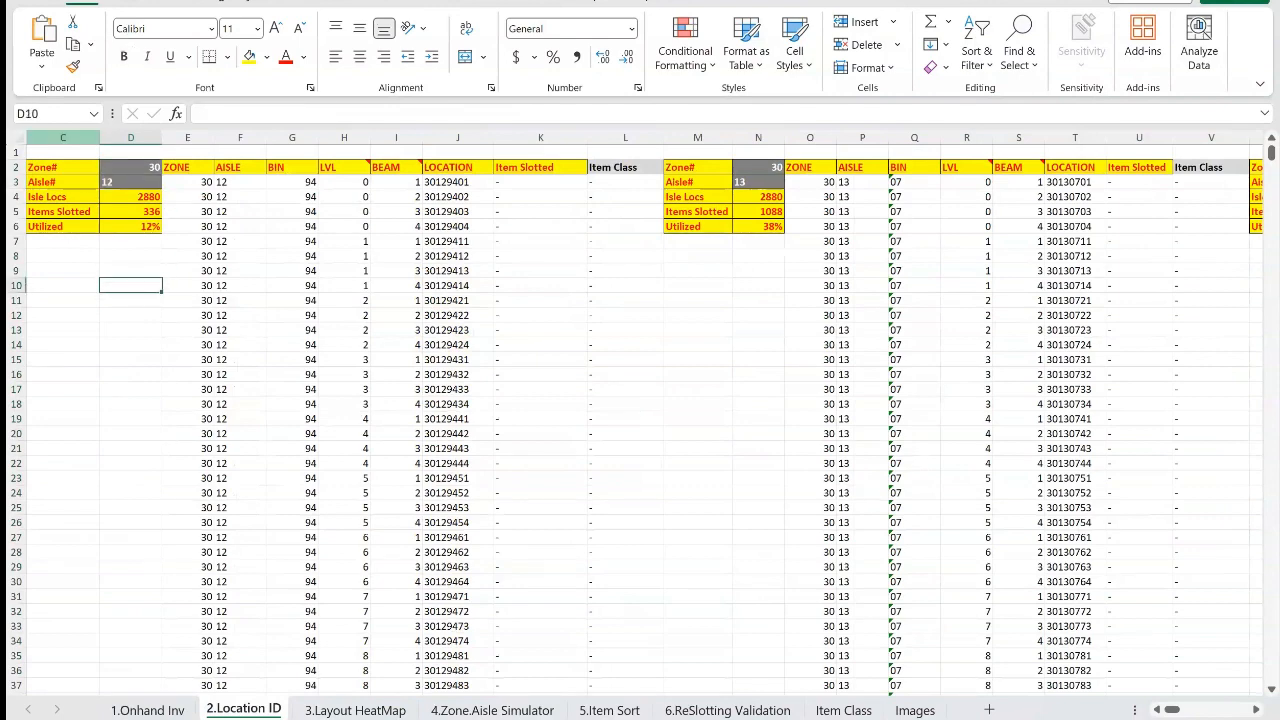
# Examine the first aisle block in columns C to L and compare its linked Zone# and Aisle# cells with N2 and N3 of the second block
pyautogui.moveTo(62, 137); pyautogui.dragTo(625, 137)
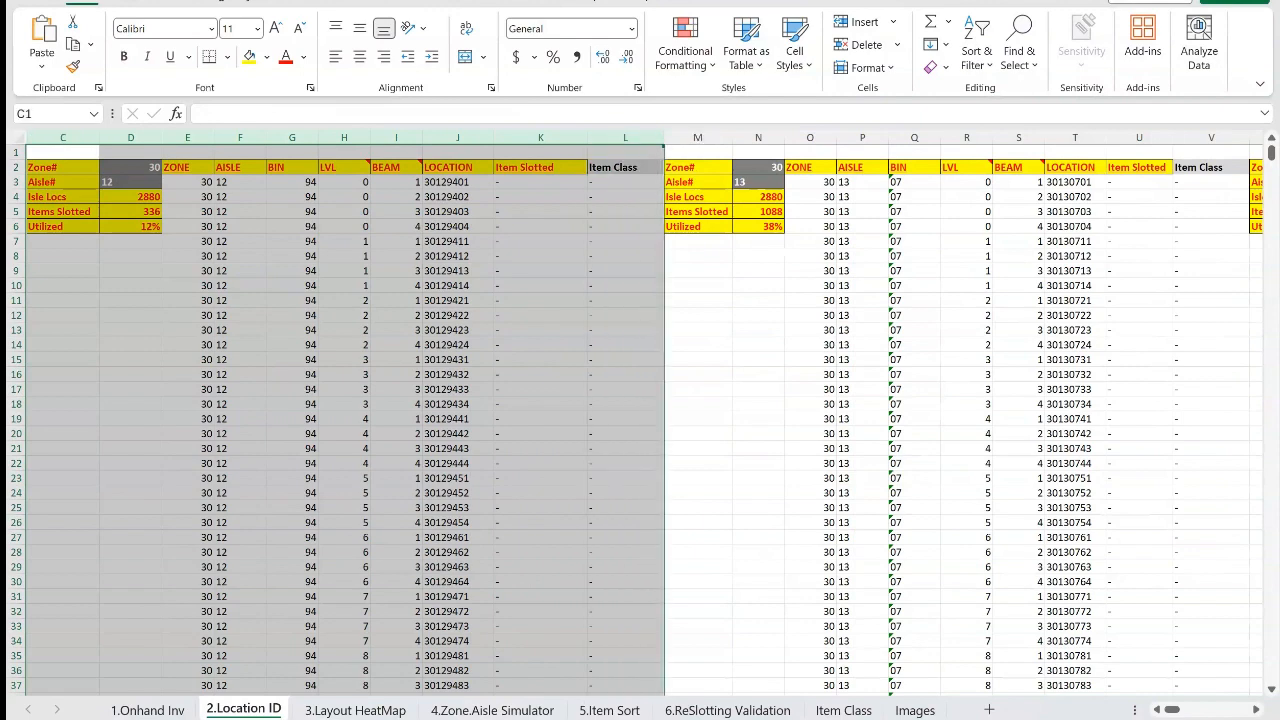
pyautogui.click(758, 167)
pyautogui.click(758, 182)
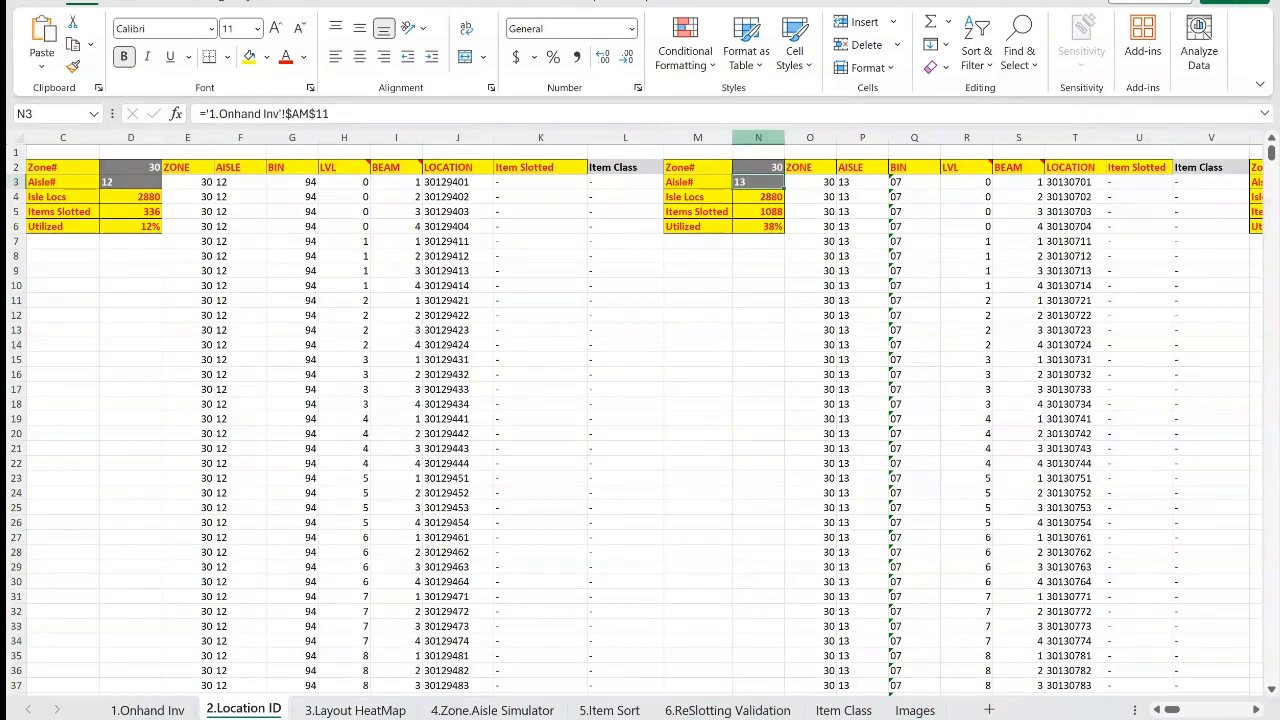
pyautogui.moveTo(1172, 710); pyautogui.dragTo(1172, 710)
pyautogui.click(63, 256)
pyautogui.click(131, 167)
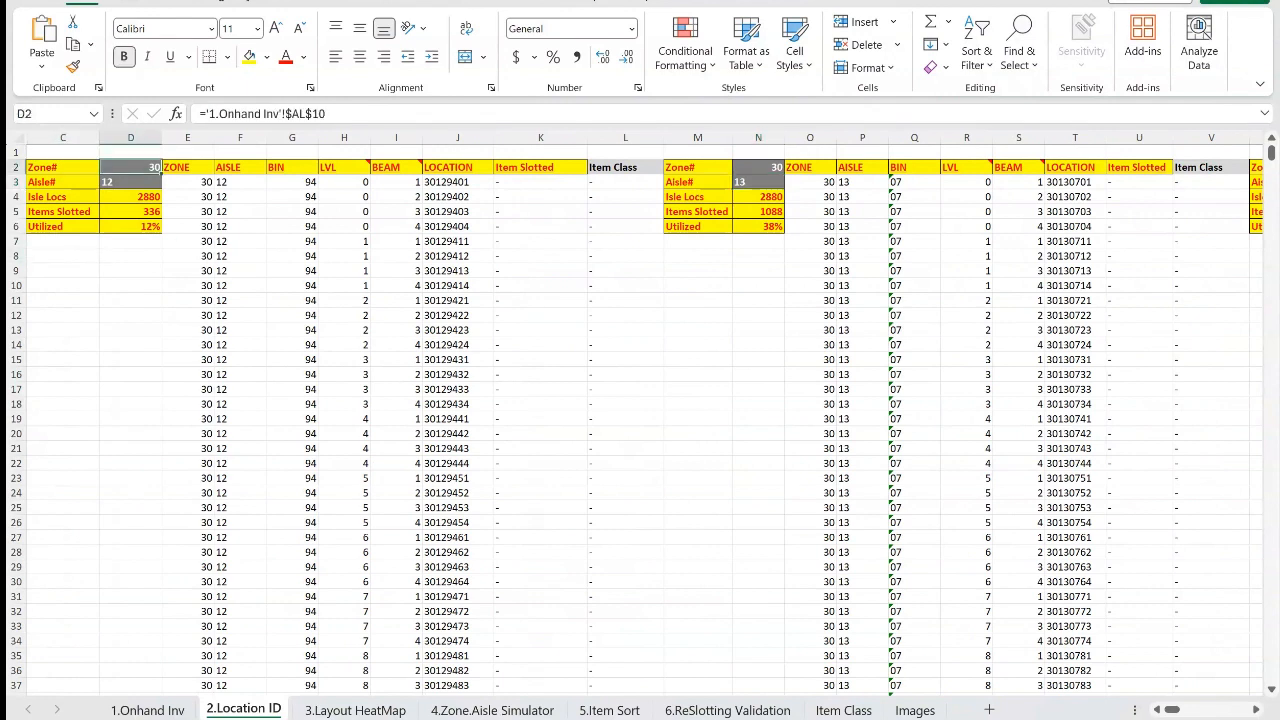
pyautogui.click(131, 182)
pyautogui.click(63, 286)
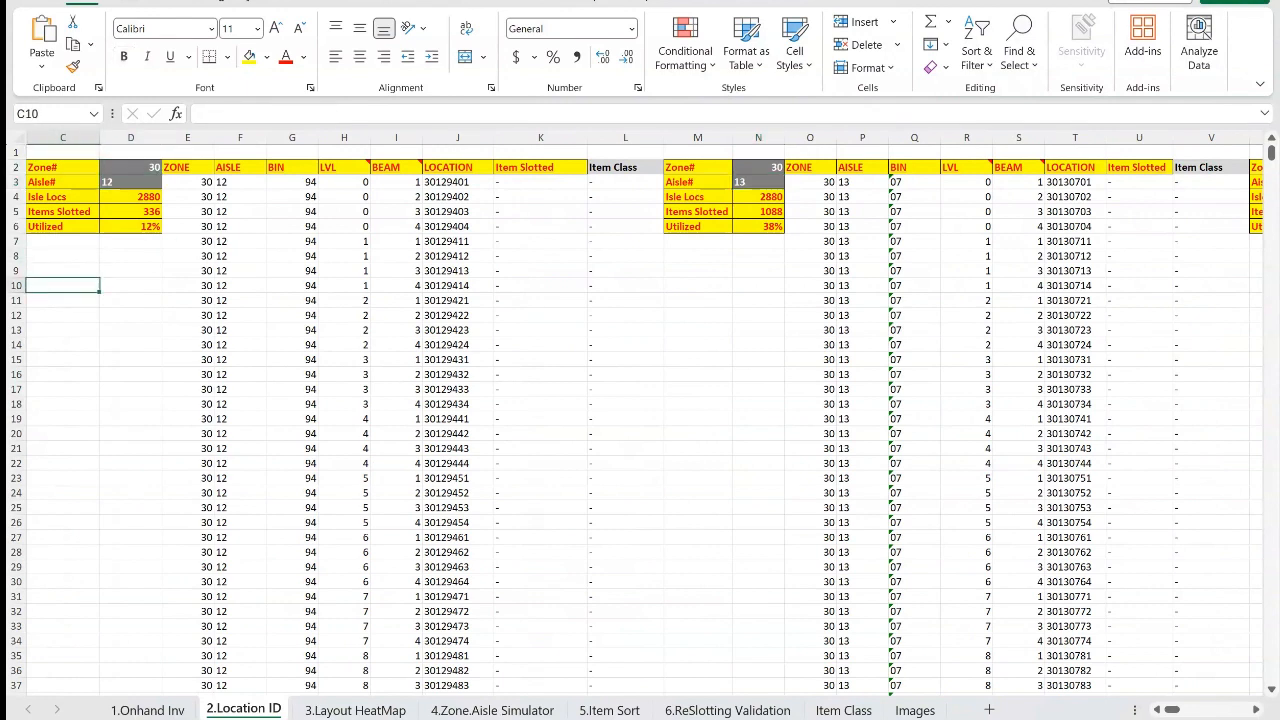
# Look through the slotted item classes of the zone 30 racking aisles on the 3.Layout HeatMap sheet
pyautogui.click(355, 710)
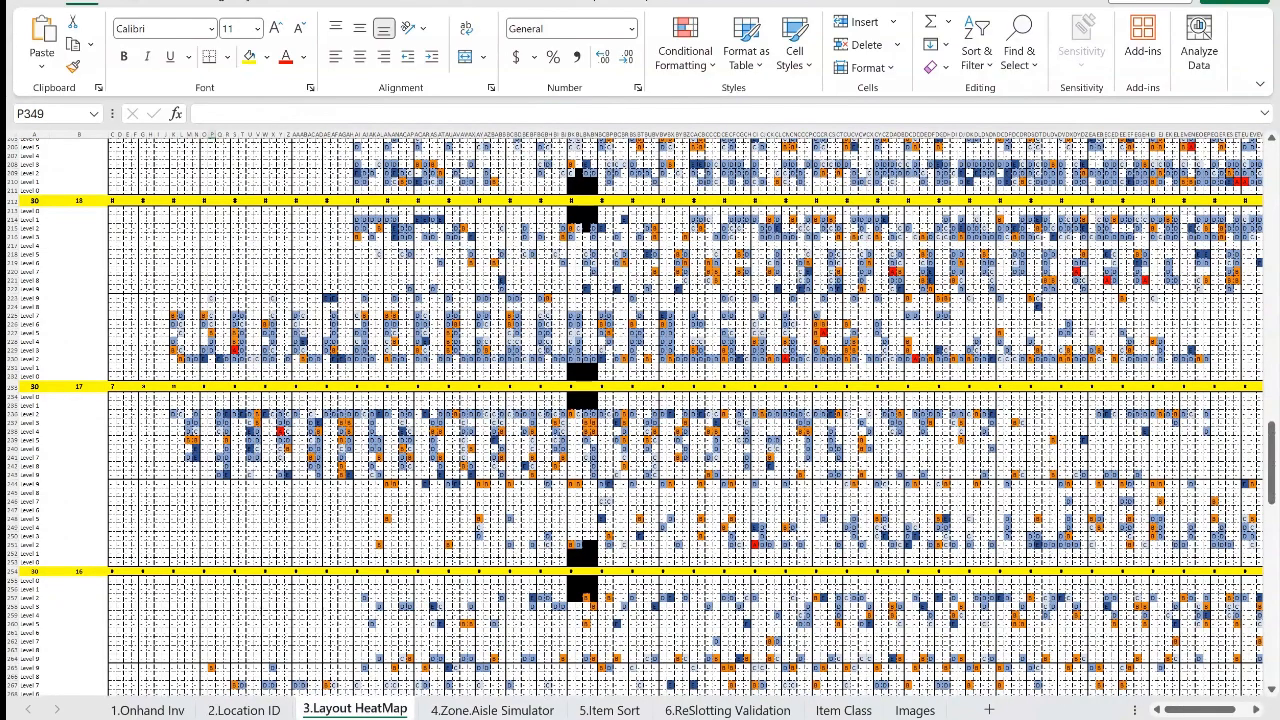
pyautogui.scroll(-1, 635, 418)
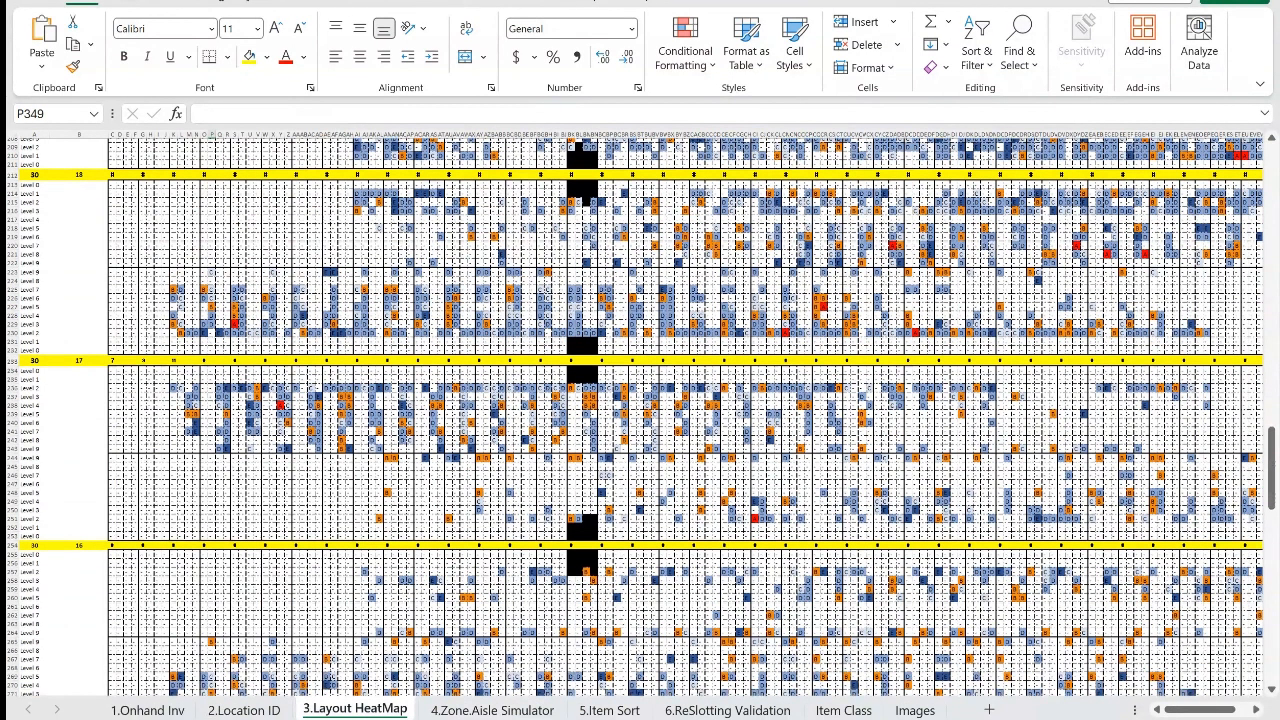
pyautogui.scroll(-9, 635, 418)
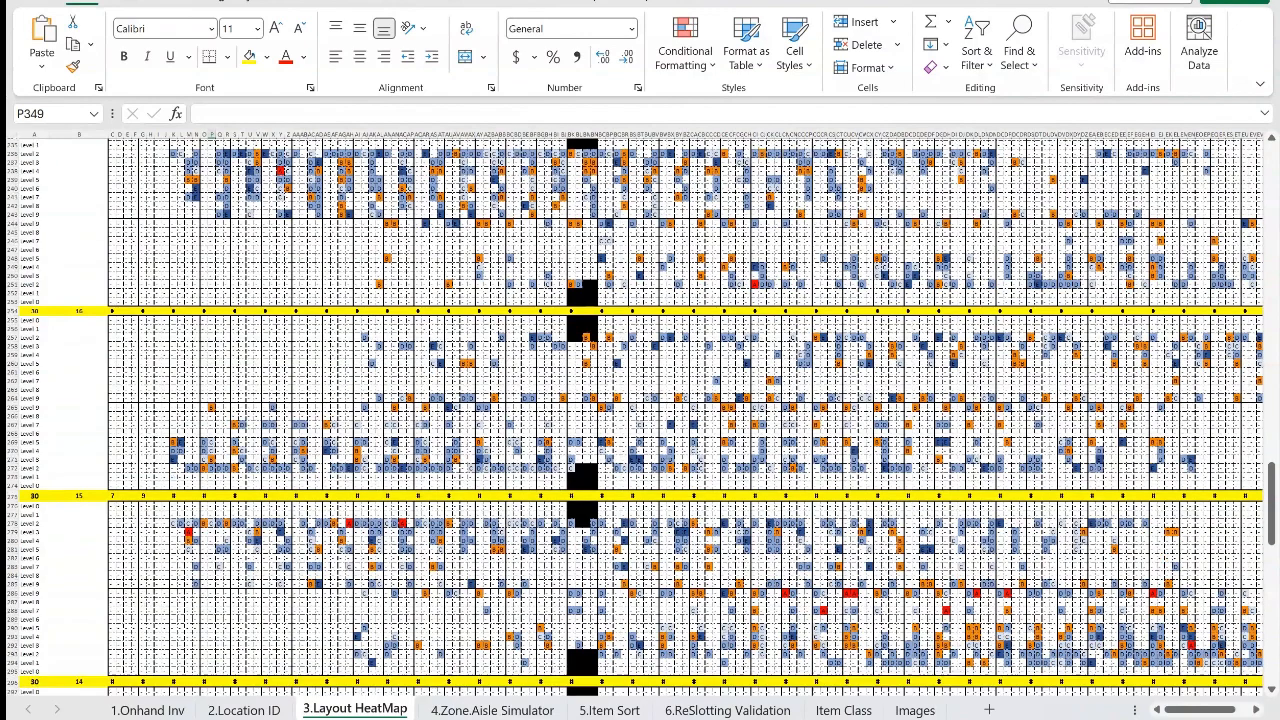
pyautogui.scroll(-4, 635, 418)
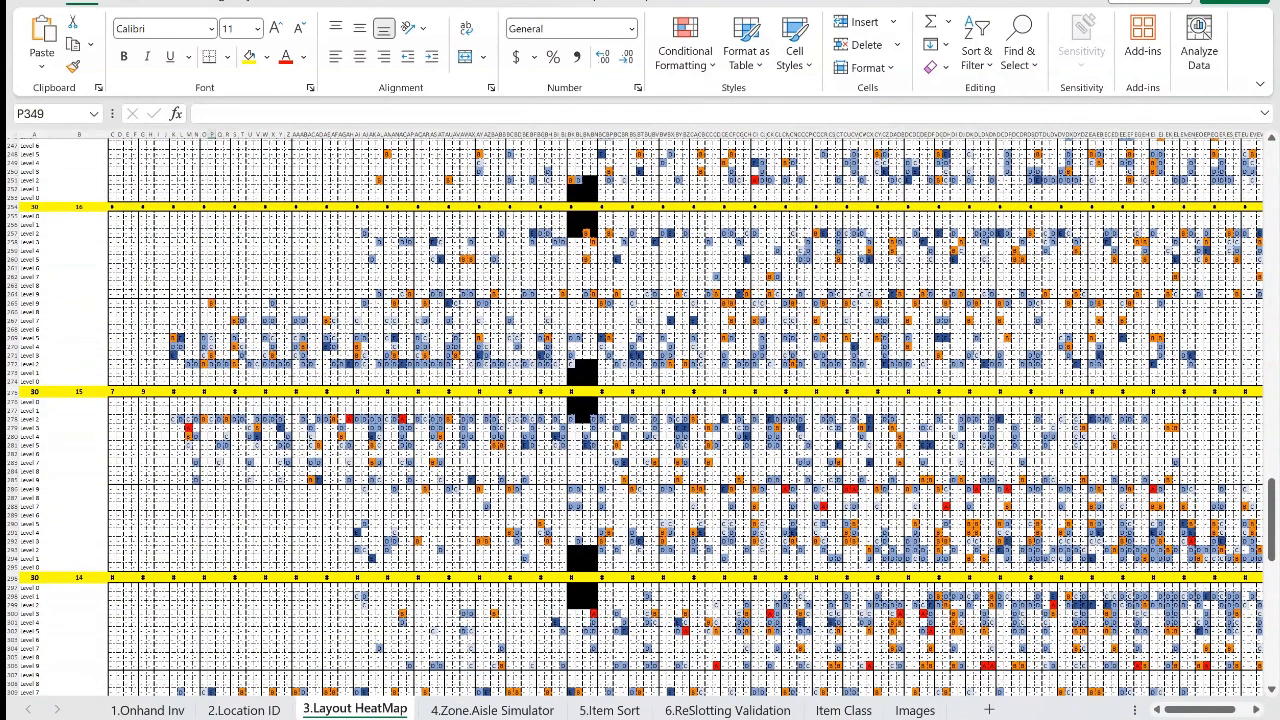
pyautogui.scroll(-3, 635, 418)
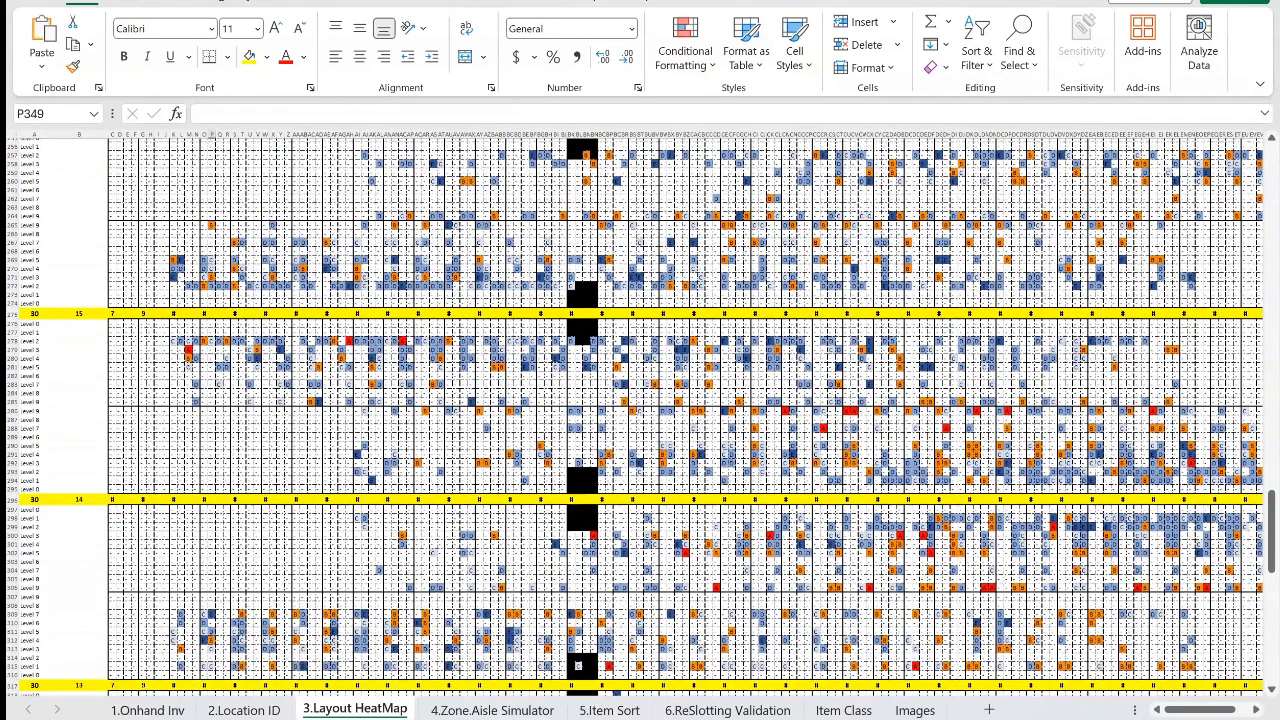
pyautogui.scroll(1, 635, 418)
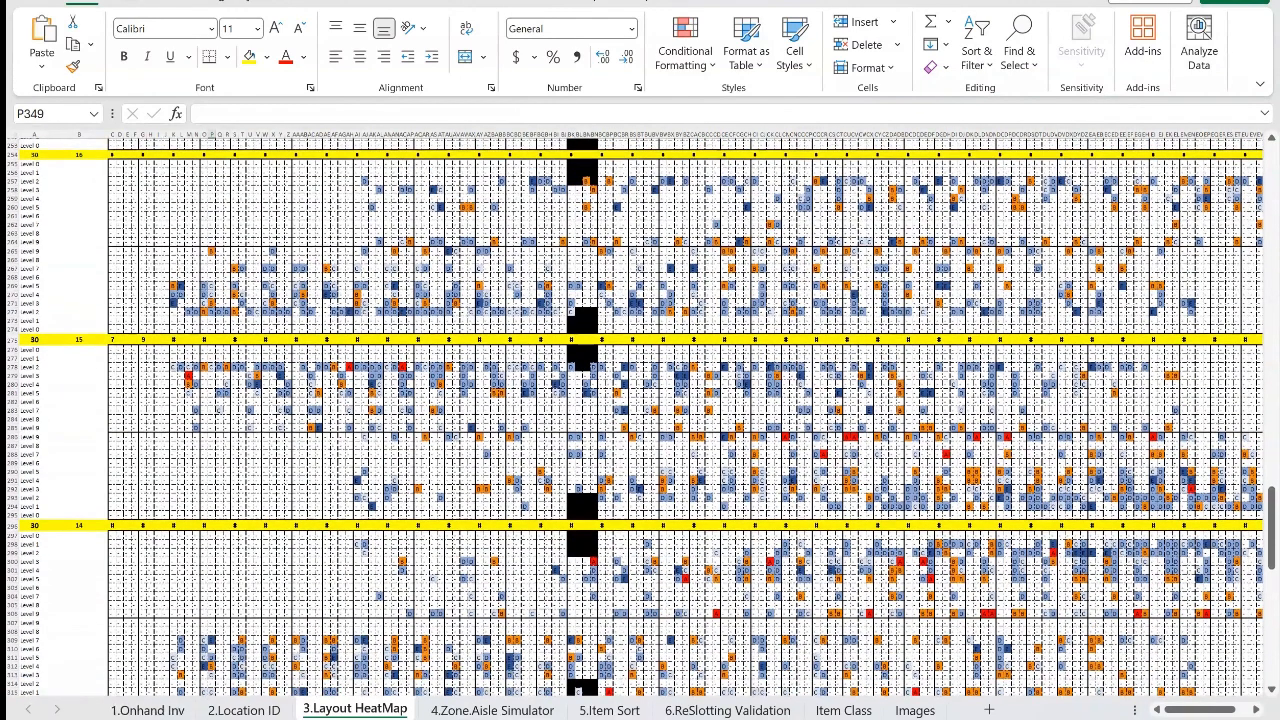
pyautogui.scroll(2, 34, 392)
# Inspect the zone 30 aisle 15 header row of the heat map, including the links in A275 and B275 and the bin numbers
pyautogui.click(34, 392)
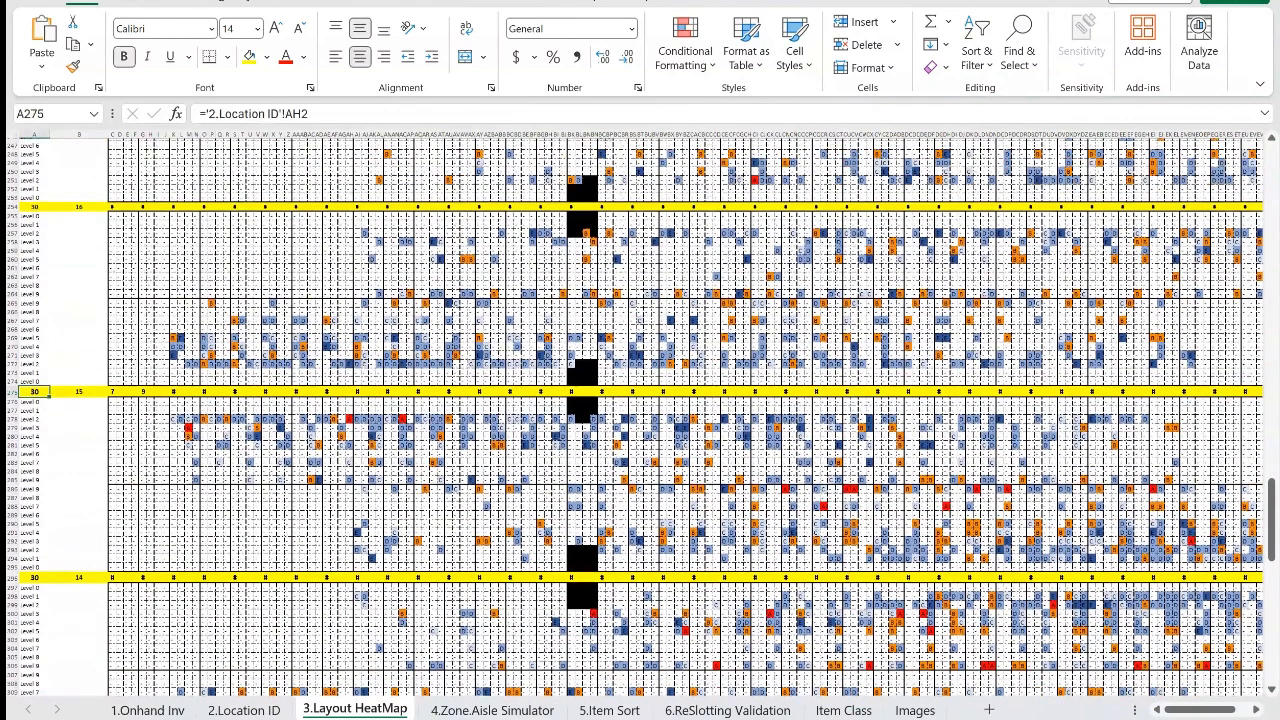
pyautogui.scroll(2, 34, 392)
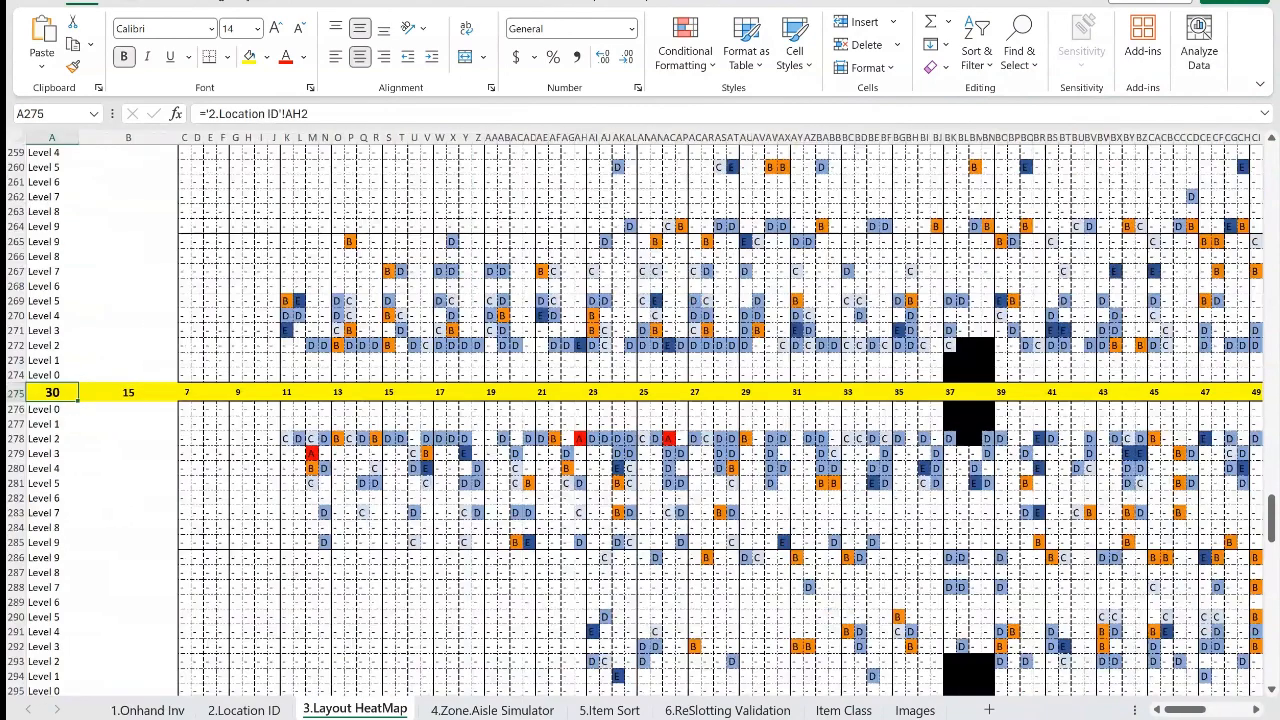
pyautogui.click(128, 392)
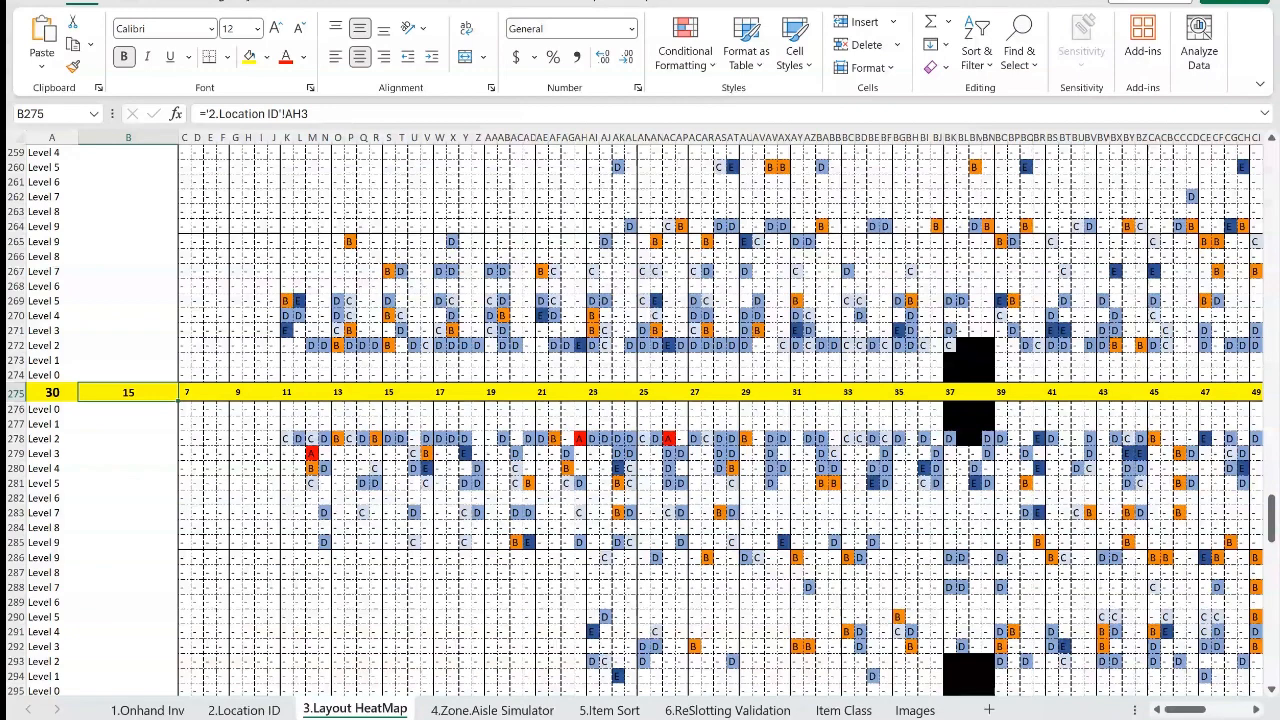
pyautogui.scroll(1, 640, 420)
pyautogui.moveTo(128, 436)
pyautogui.mouseDown()
pyautogui.moveTo(1226, 436)
pyautogui.moveTo(1212, 436)
pyautogui.mouseUp()
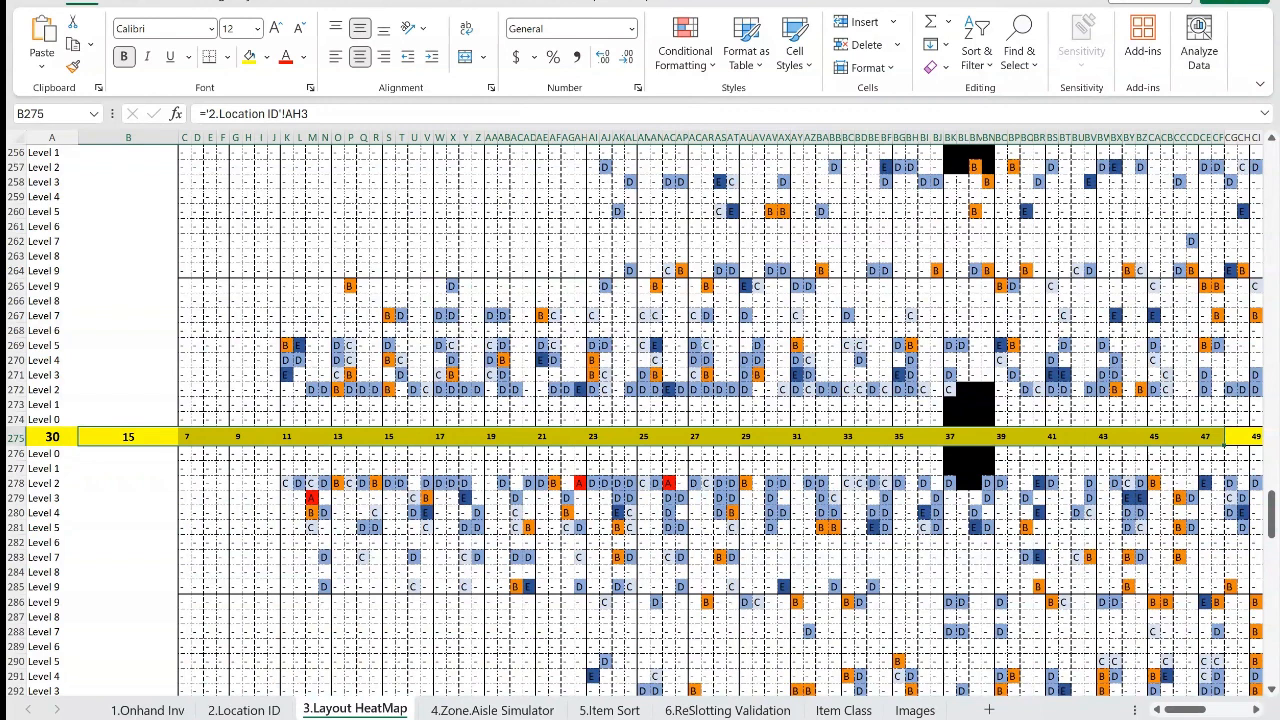
# View the heat map at a reduced scale to compare the full length of several racking aisles
pyautogui.scroll(-4, 640, 413)
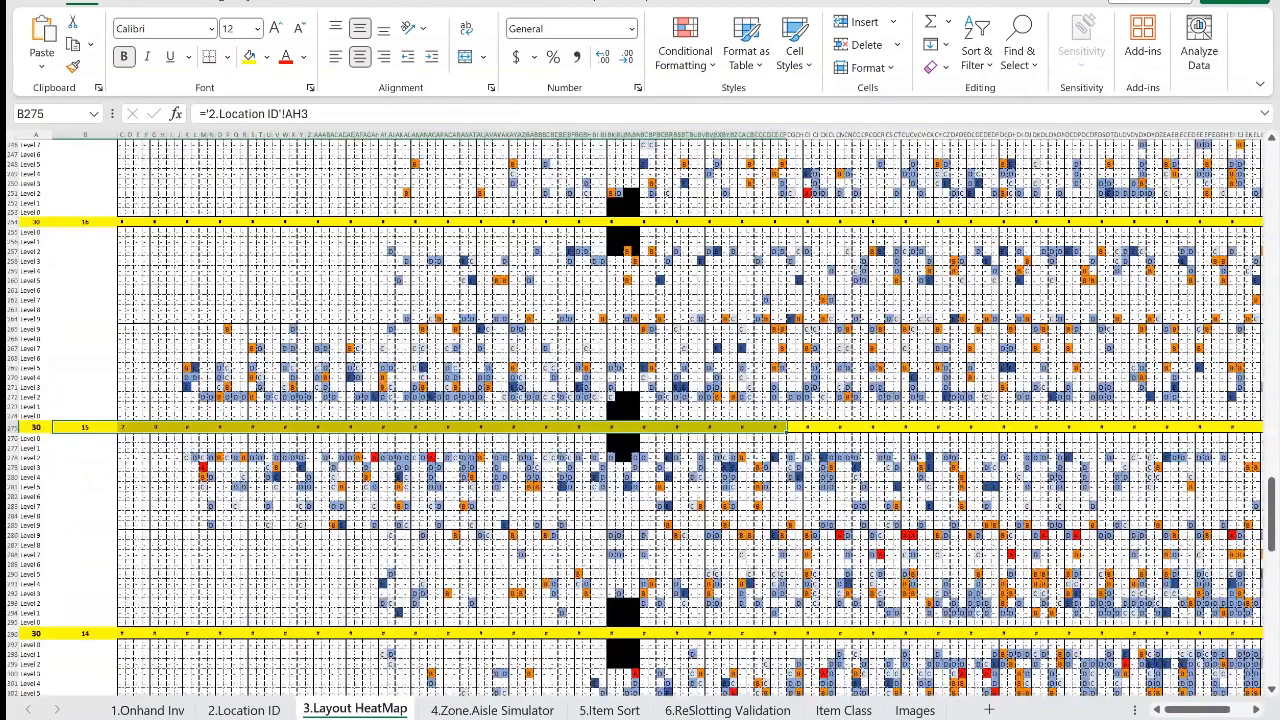
pyautogui.scroll(-2, 640, 413)
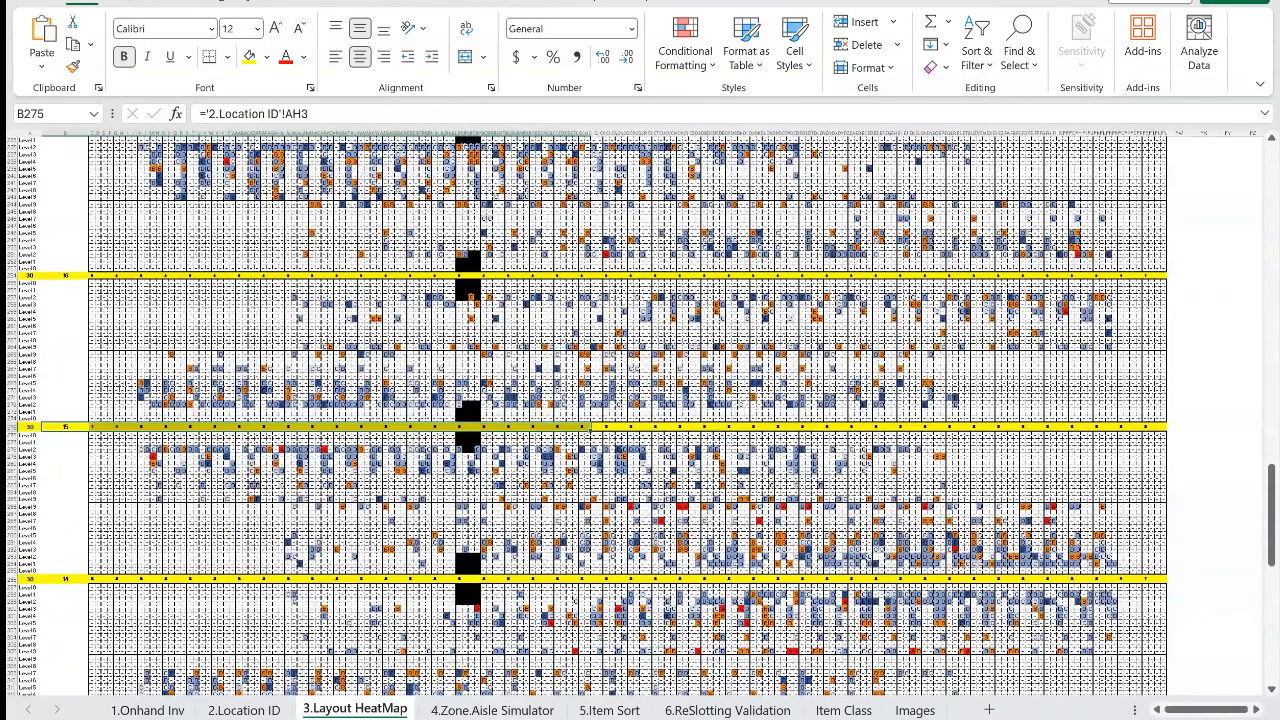
pyautogui.scroll(-3, 640, 410)
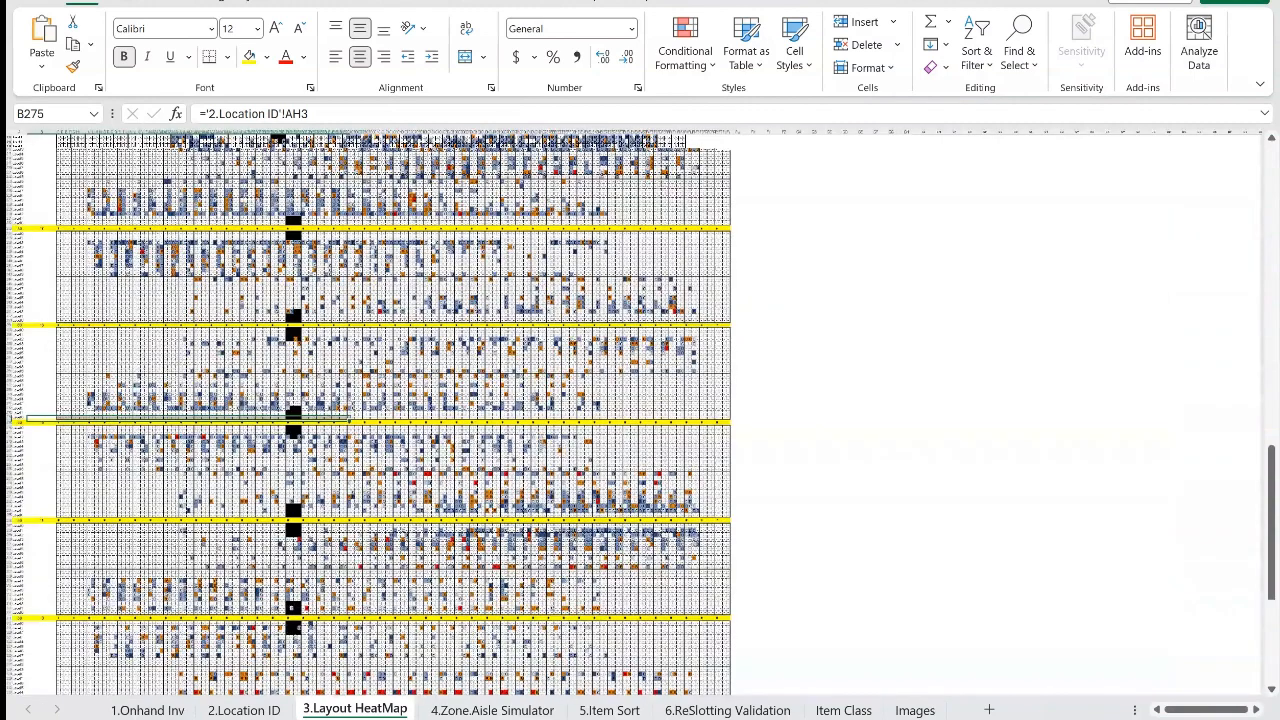
pyautogui.hotkey('ctrl', 'q')
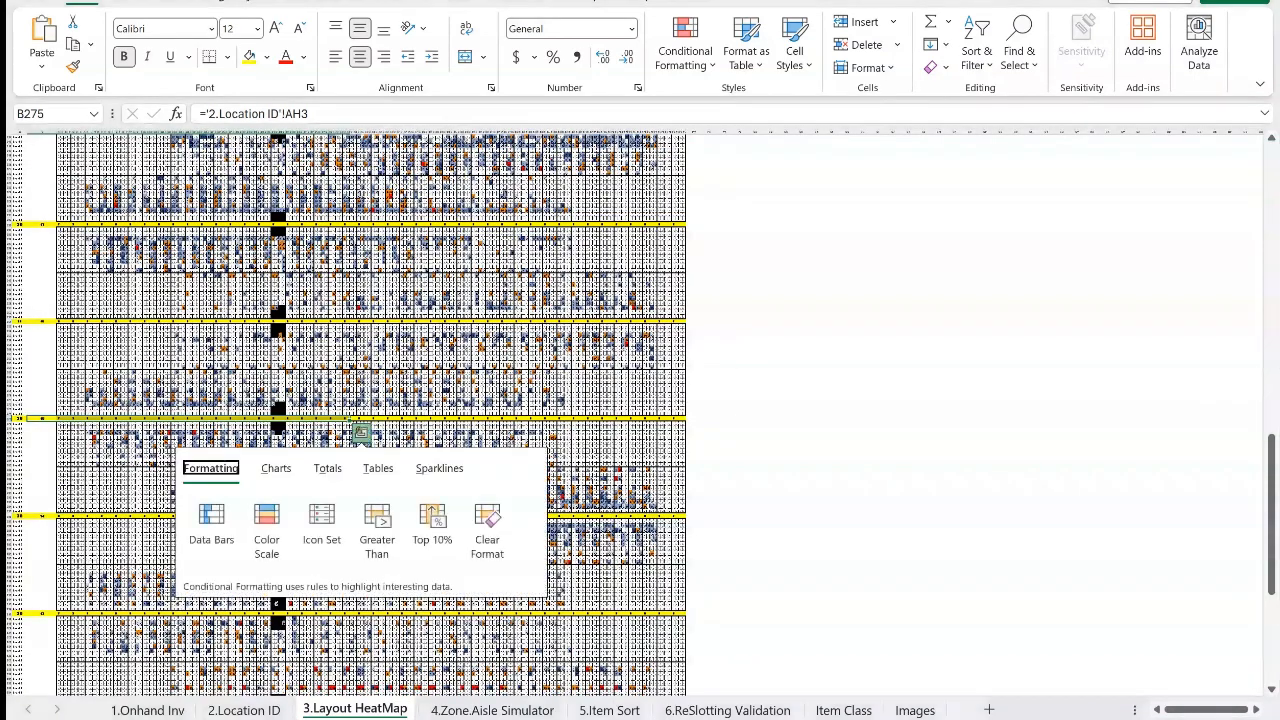
# Bring up the 4.Zone.Aisle Simulator sheet and inspect its Enter Zone and Enter Aisle input cells, C2 and C3
pyautogui.press('Escape')
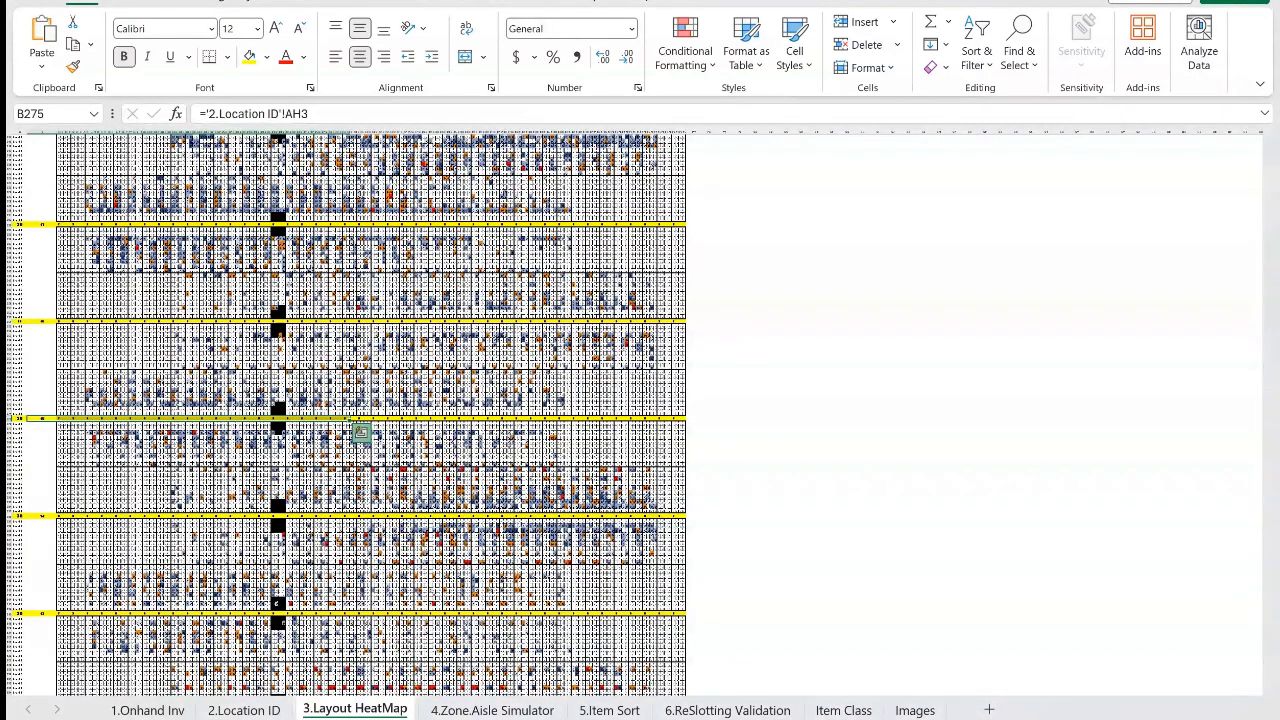
pyautogui.hotkey('ctrl', 'pagedown')
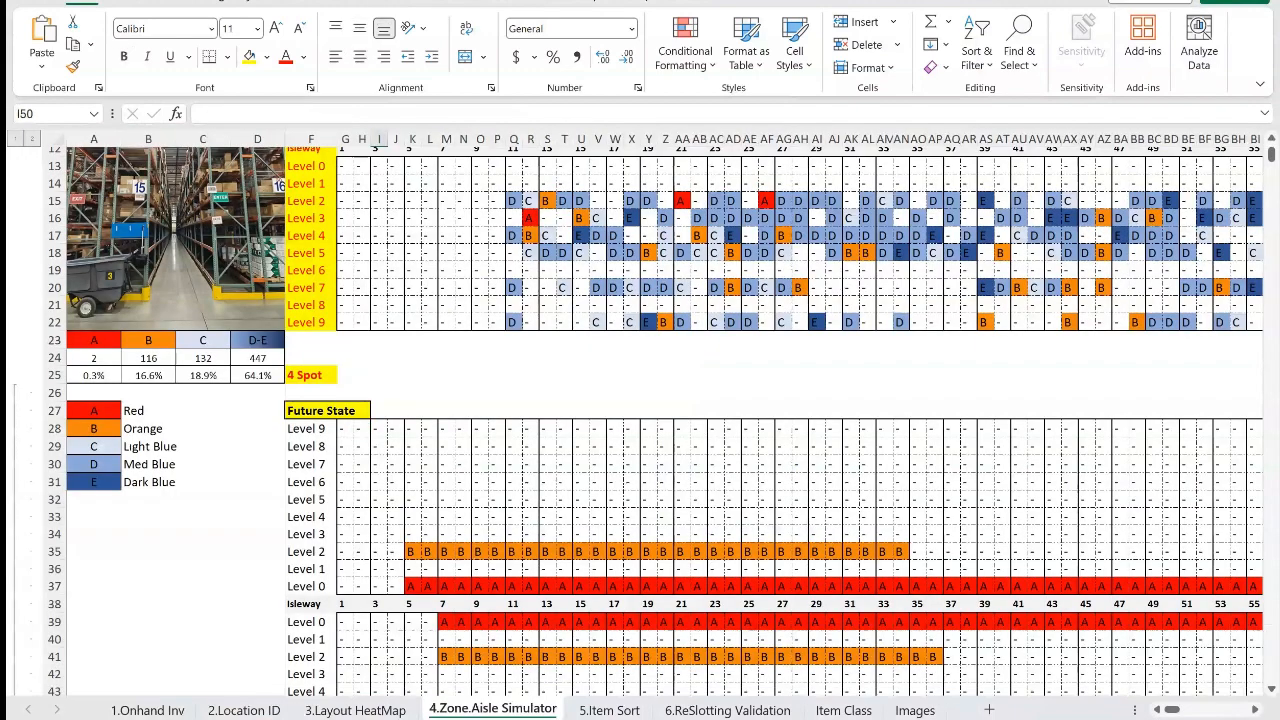
pyautogui.scroll(4, 640, 420)
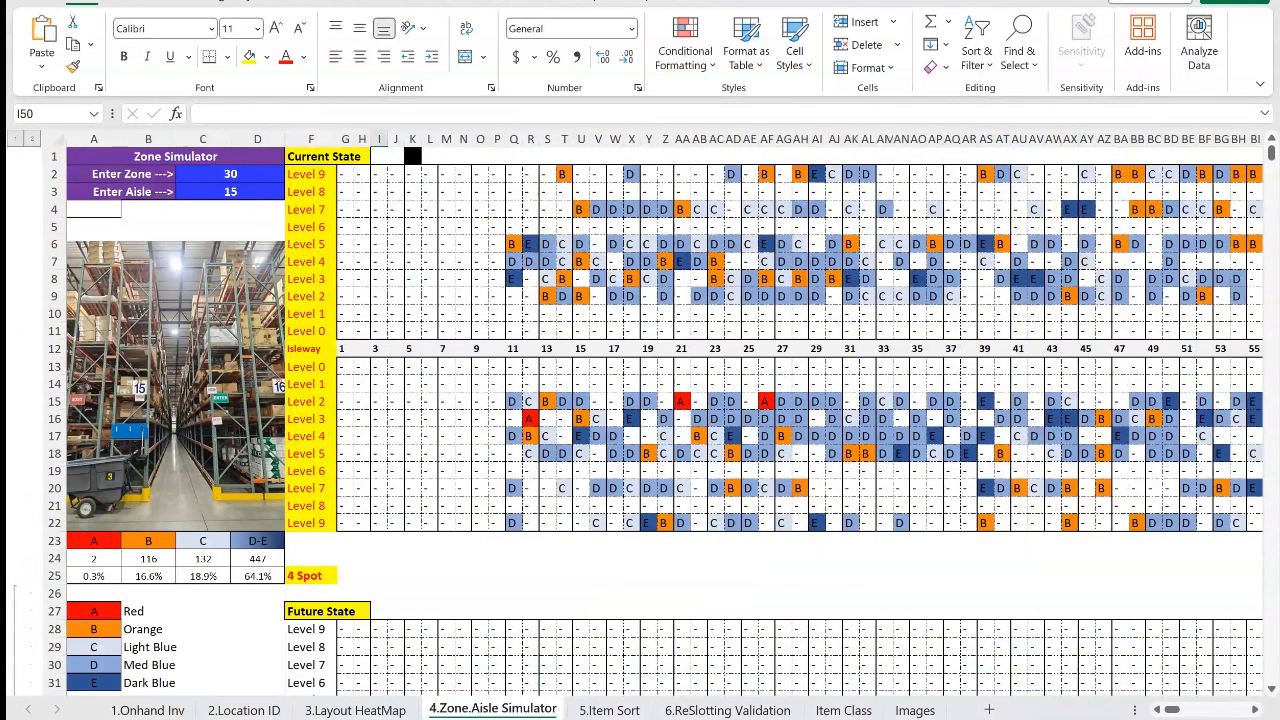
pyautogui.click(230, 174)
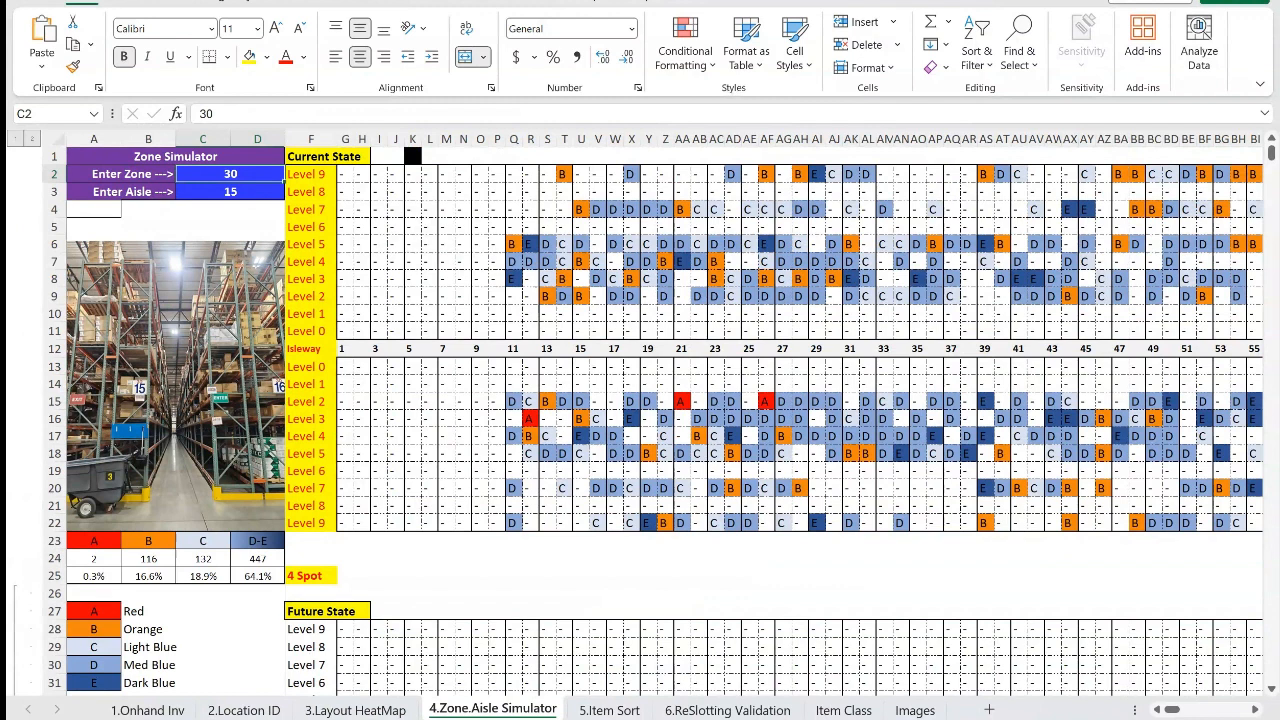
pyautogui.click(230, 192)
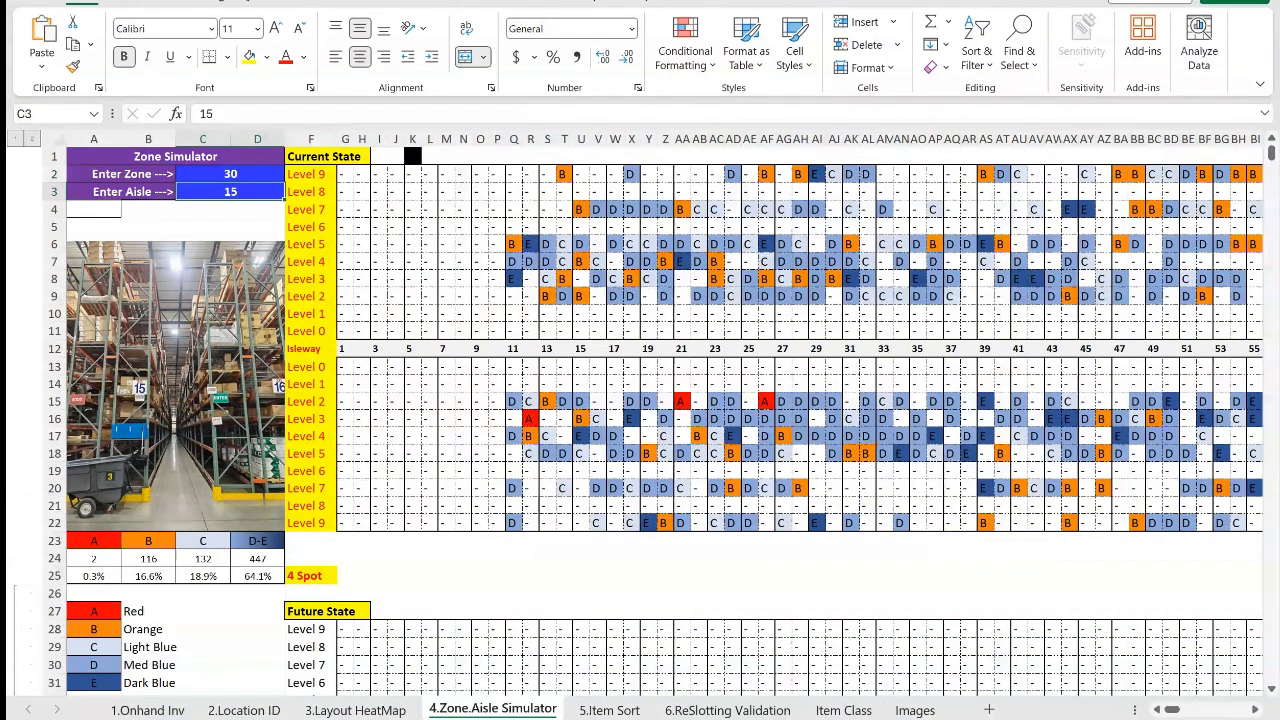
# Examine the simulator's Current State layout, covering the Isleway row 12 and the Level 0 to Level 9 rows on both sides of it
pyautogui.moveTo(303, 348); pyautogui.dragTo(1252, 348)
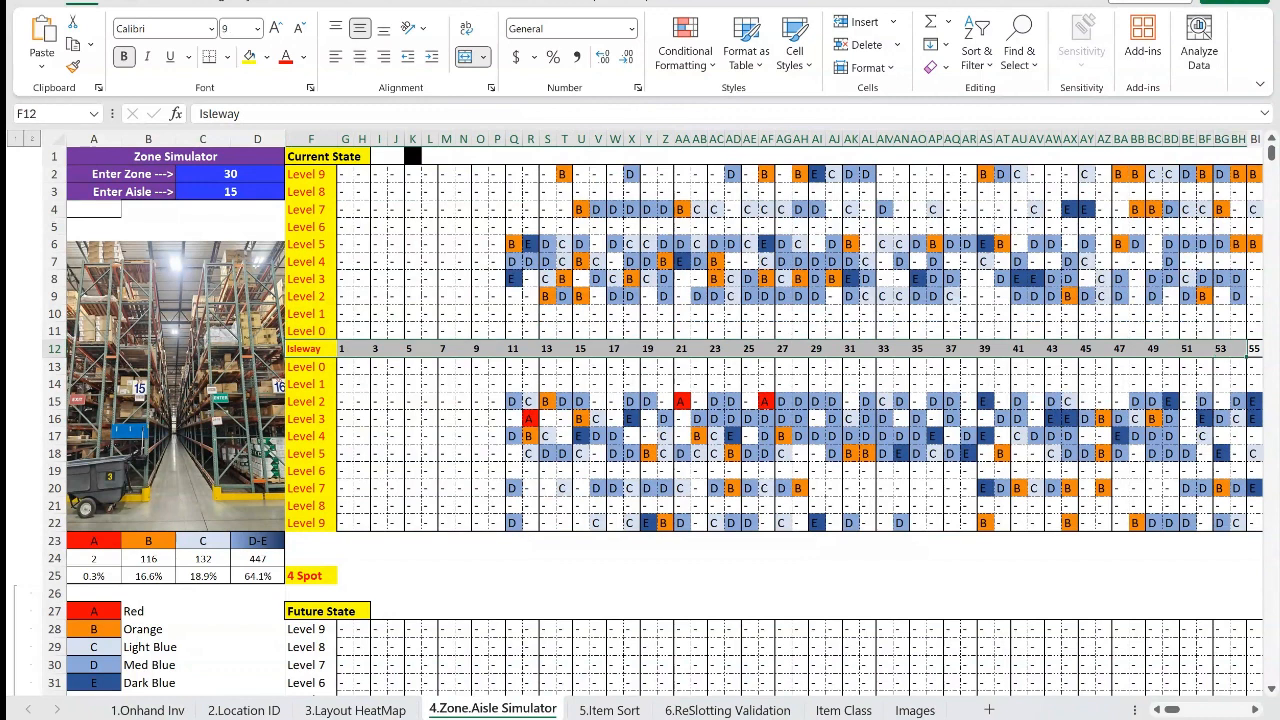
pyautogui.moveTo(305, 366); pyautogui.dragTo(978, 525)
pyautogui.click(682, 575)
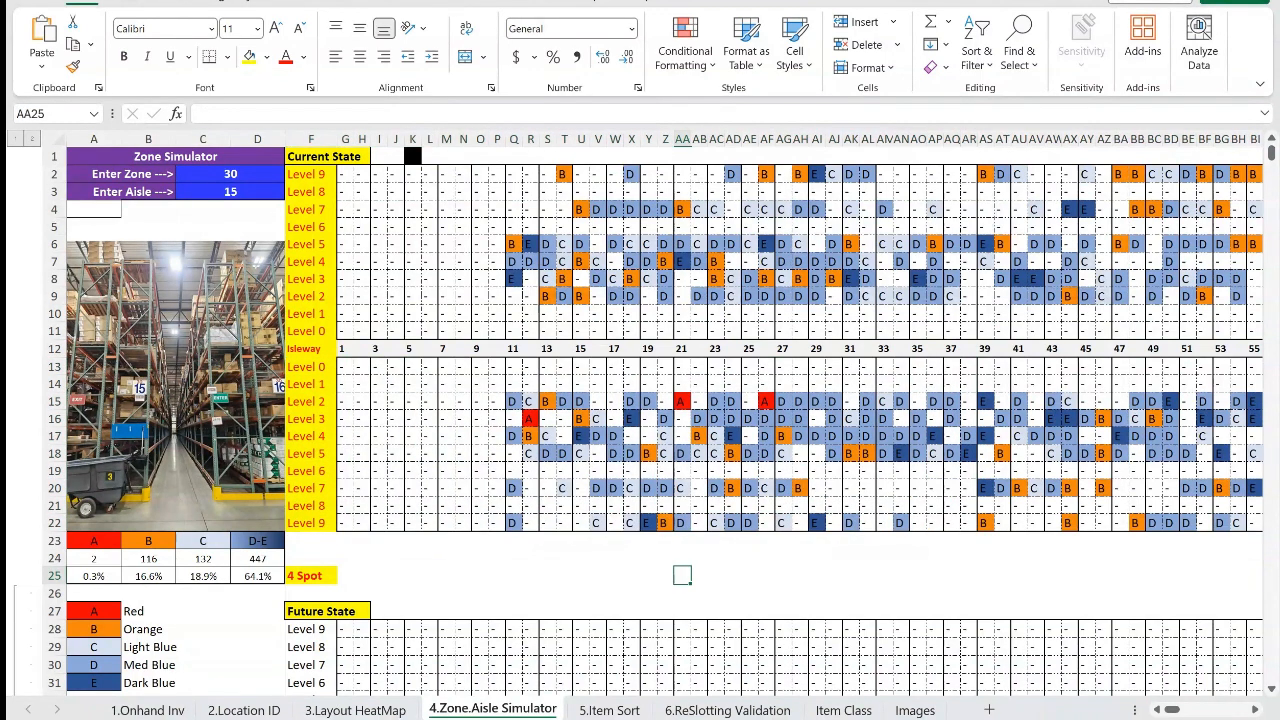
pyautogui.moveTo(310, 331); pyautogui.dragTo(1088, 174)
pyautogui.click(716, 575)
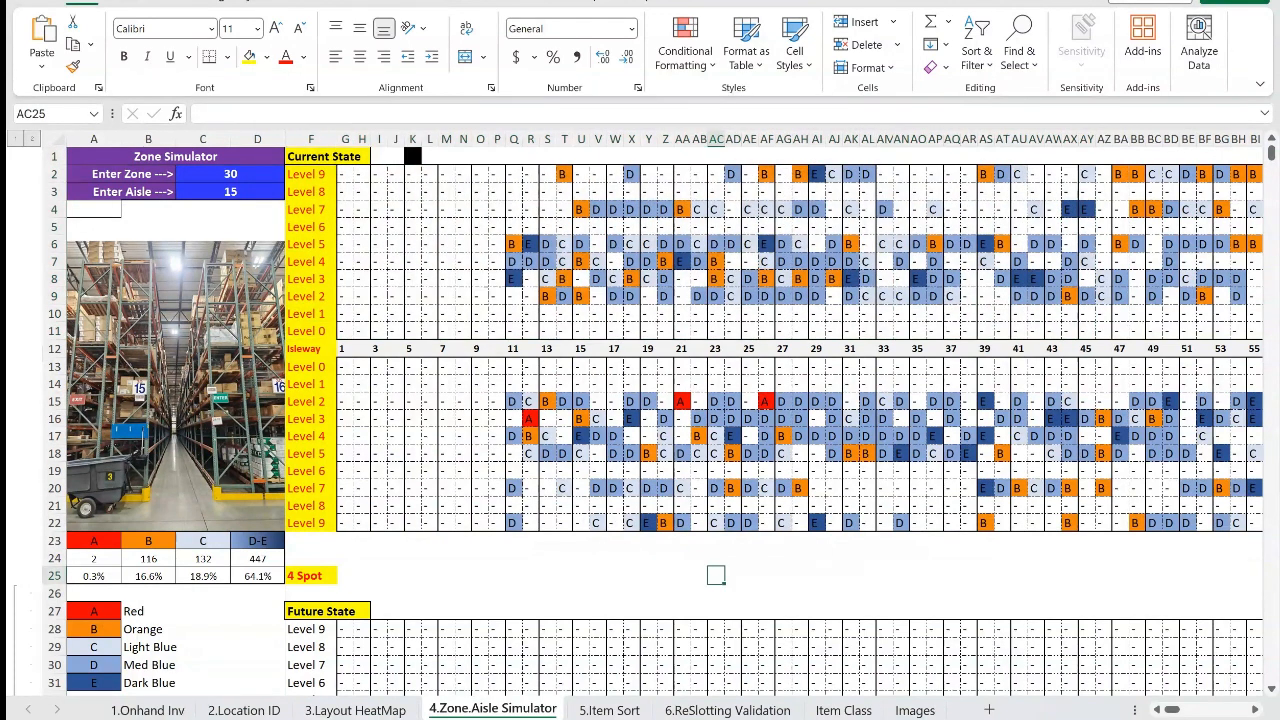
pyautogui.moveTo(310, 366); pyautogui.dragTo(1155, 385)
pyautogui.moveTo(310, 523); pyautogui.dragTo(784, 523)
pyautogui.click(699, 575)
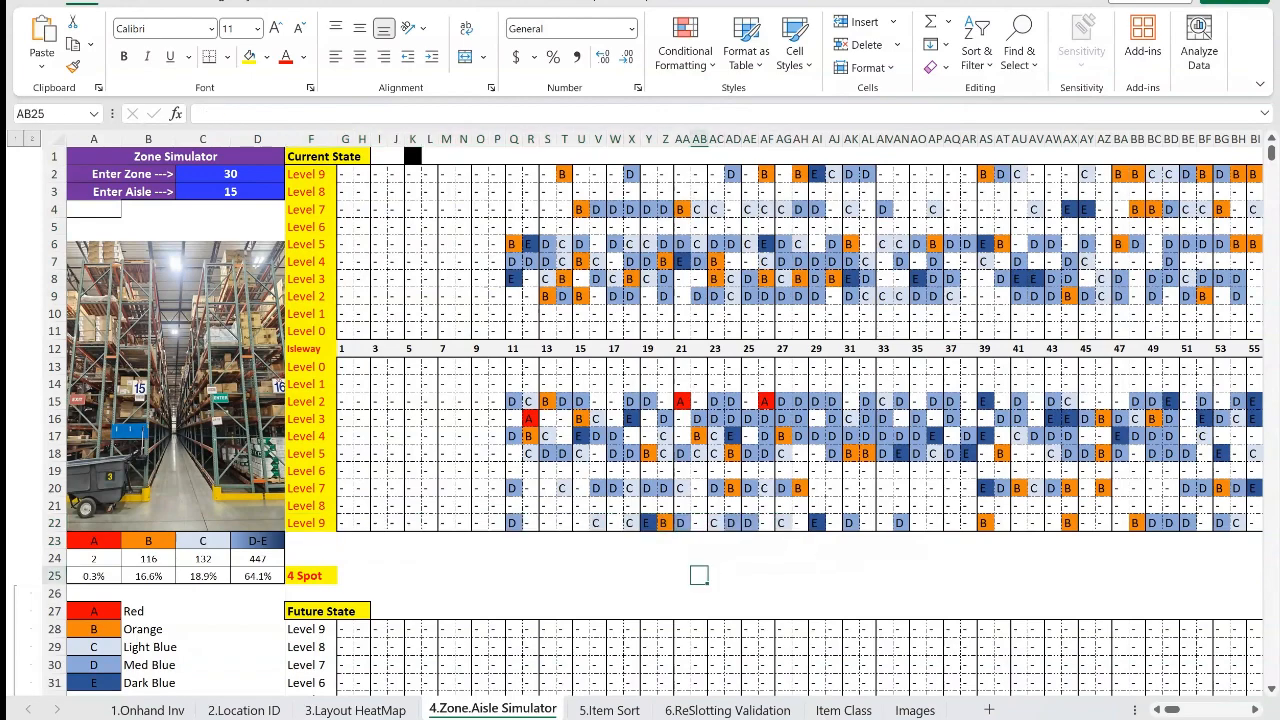
# Set the simulator's Enter Aisle value in C3 to 16
pyautogui.moveTo(1170, 709)
pyautogui.mouseDown()
pyautogui.moveTo(1183, 709)
pyautogui.moveTo(1172, 709)
pyautogui.mouseUp()
pyautogui.click(230, 192)
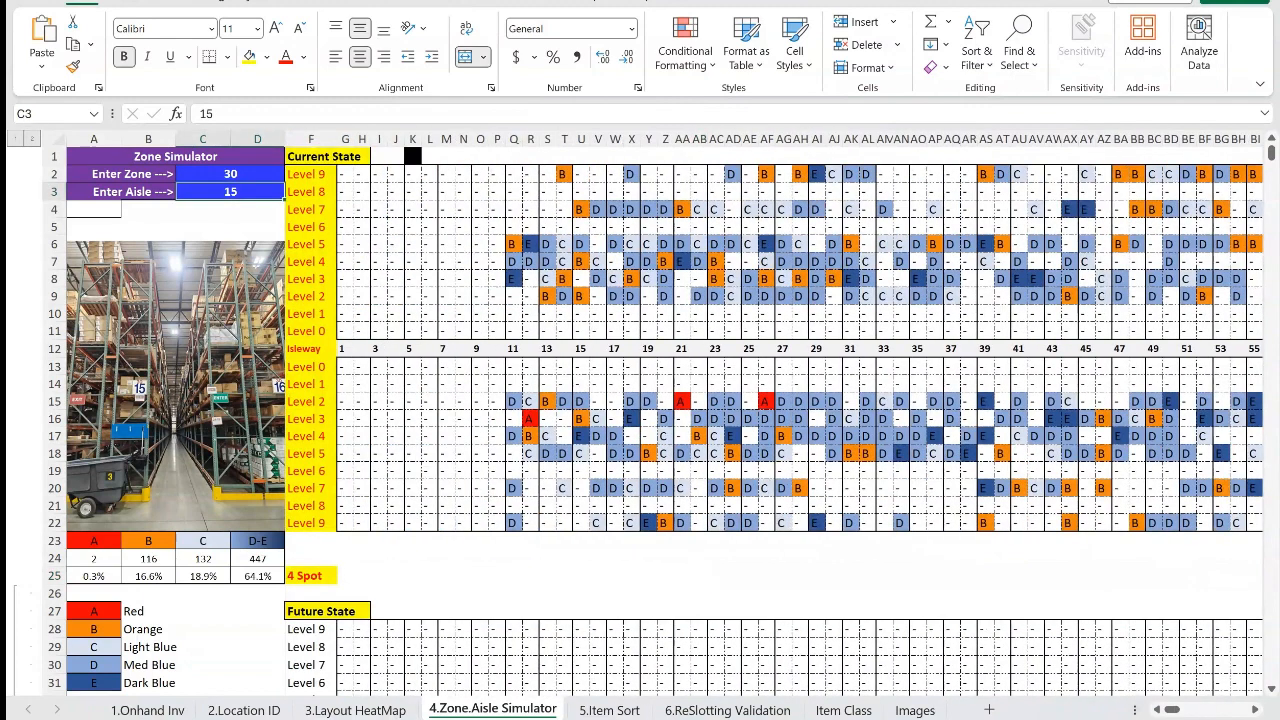
pyautogui.write('16')
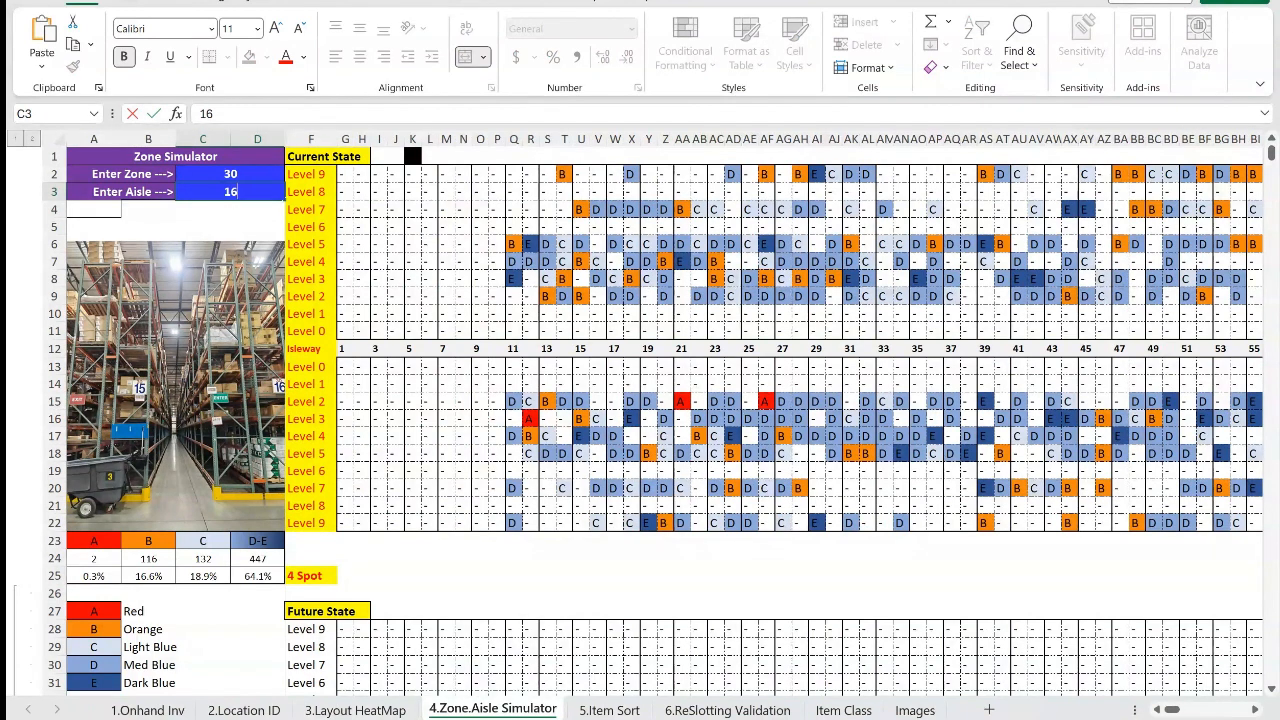
pyautogui.press('Return')
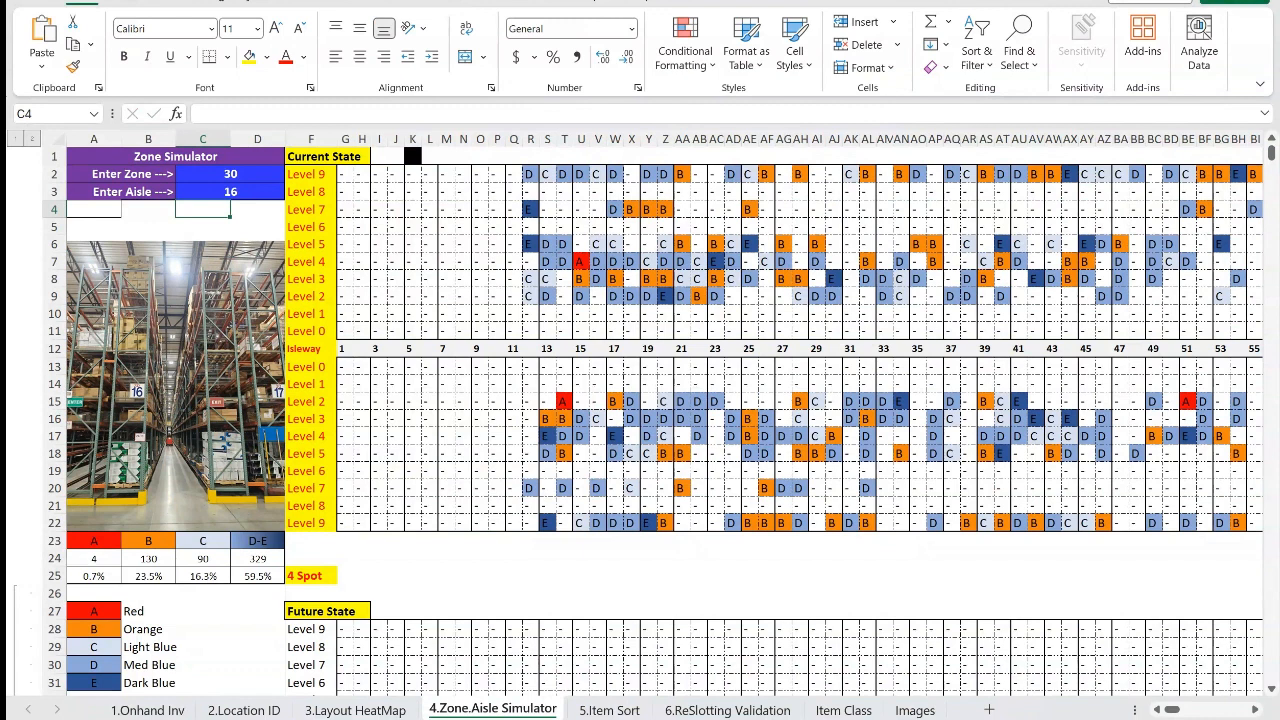
# Inspect the aisle photo's lookup formula in A5 and look along the Current State bins of aisle 16
pyautogui.click(175, 374)
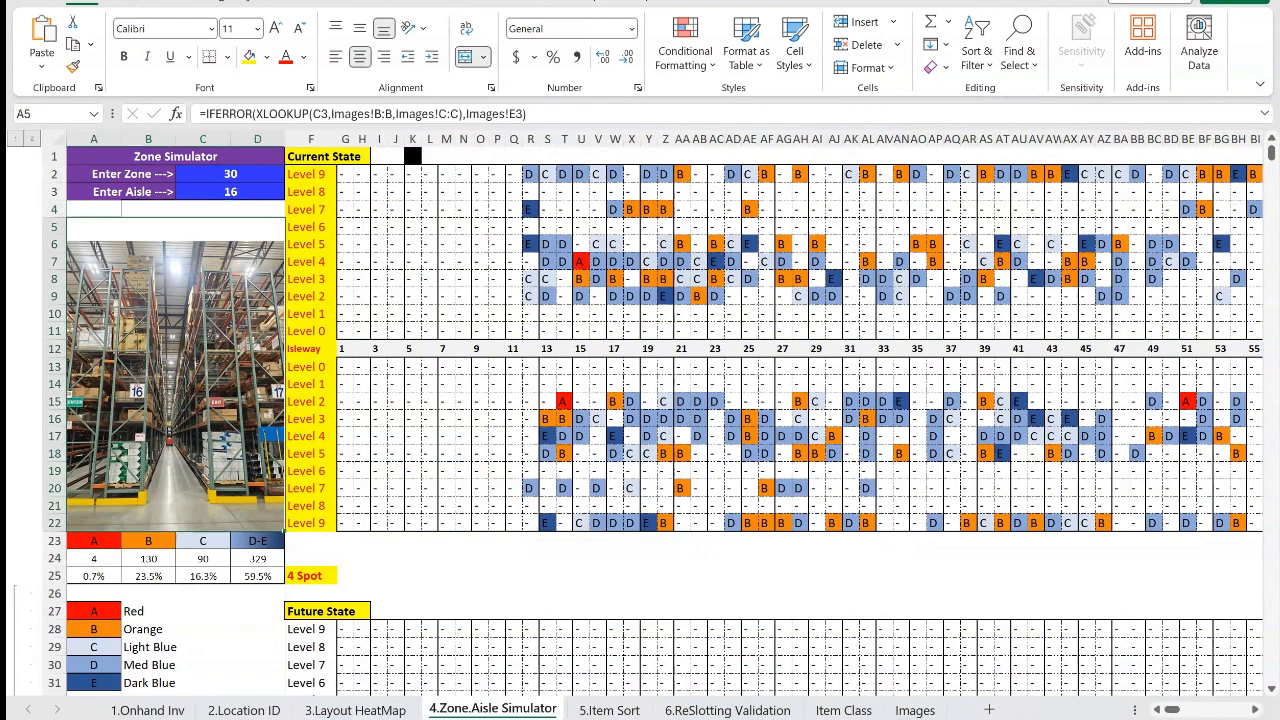
pyautogui.moveTo(530, 138); pyautogui.dragTo(1070, 138)
pyautogui.click(850, 557)
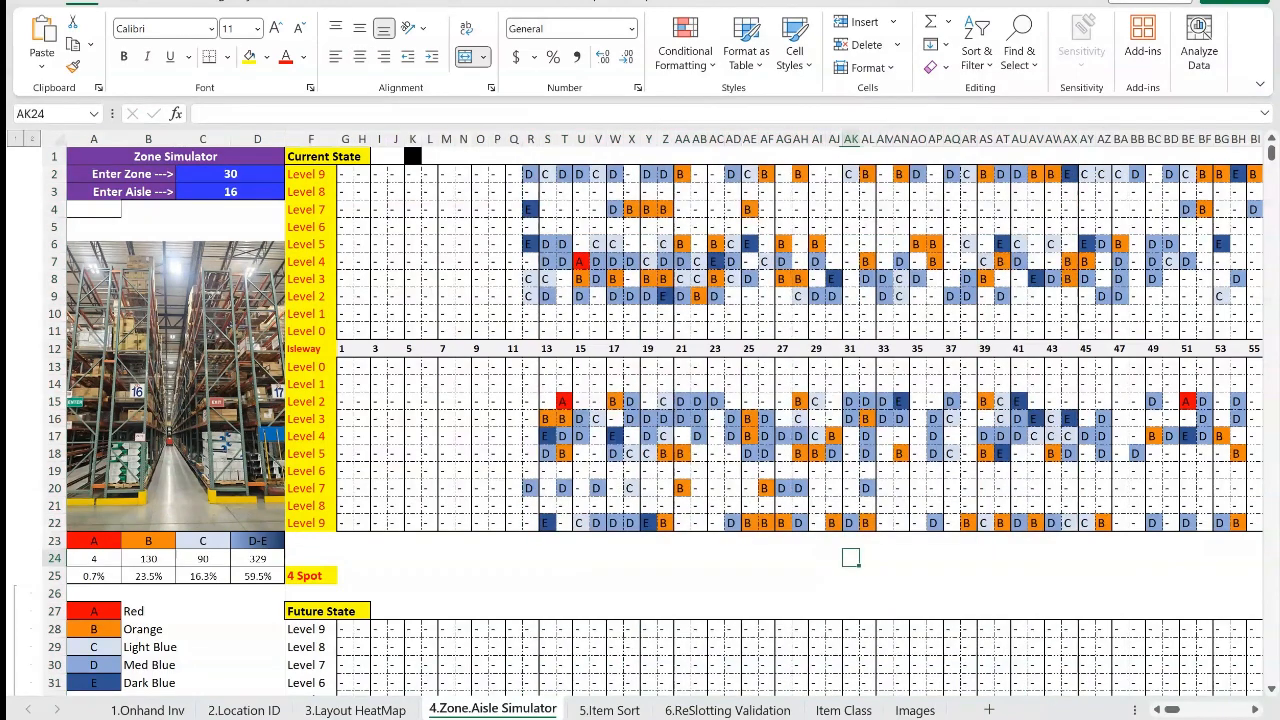
pyautogui.moveTo(1172, 709); pyautogui.dragTo(1172, 709)
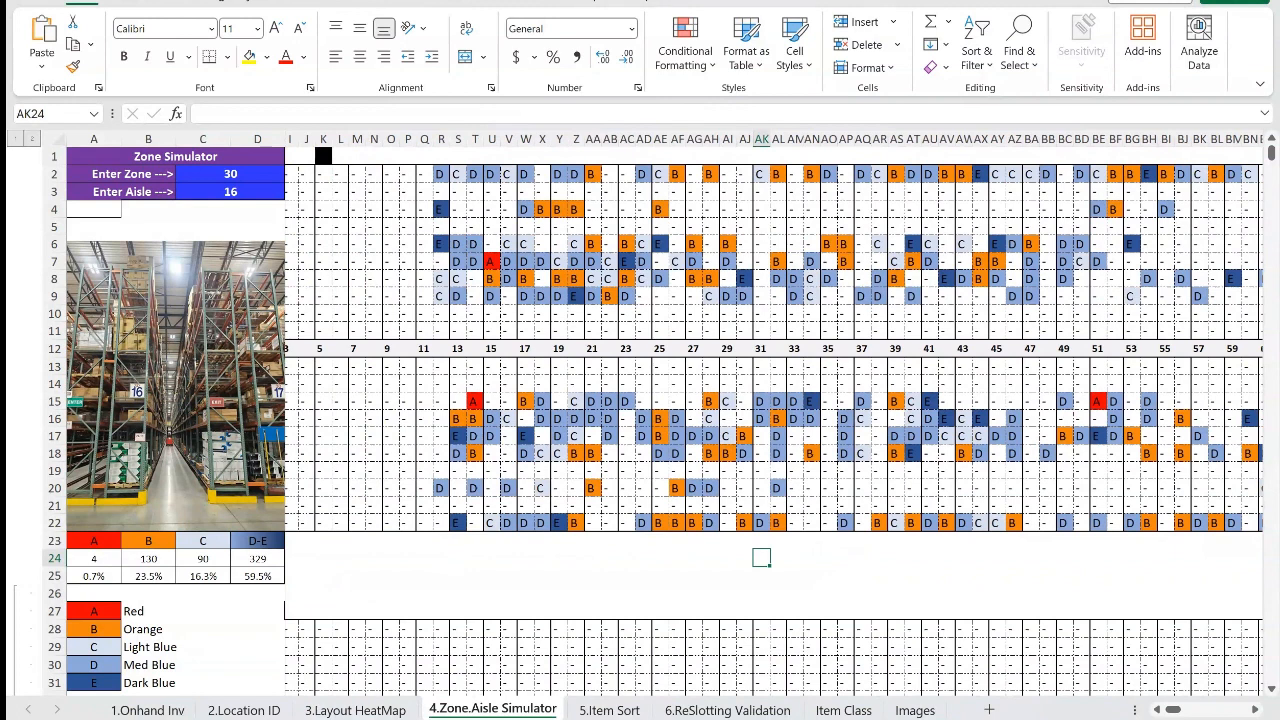
pyautogui.click(610, 593)
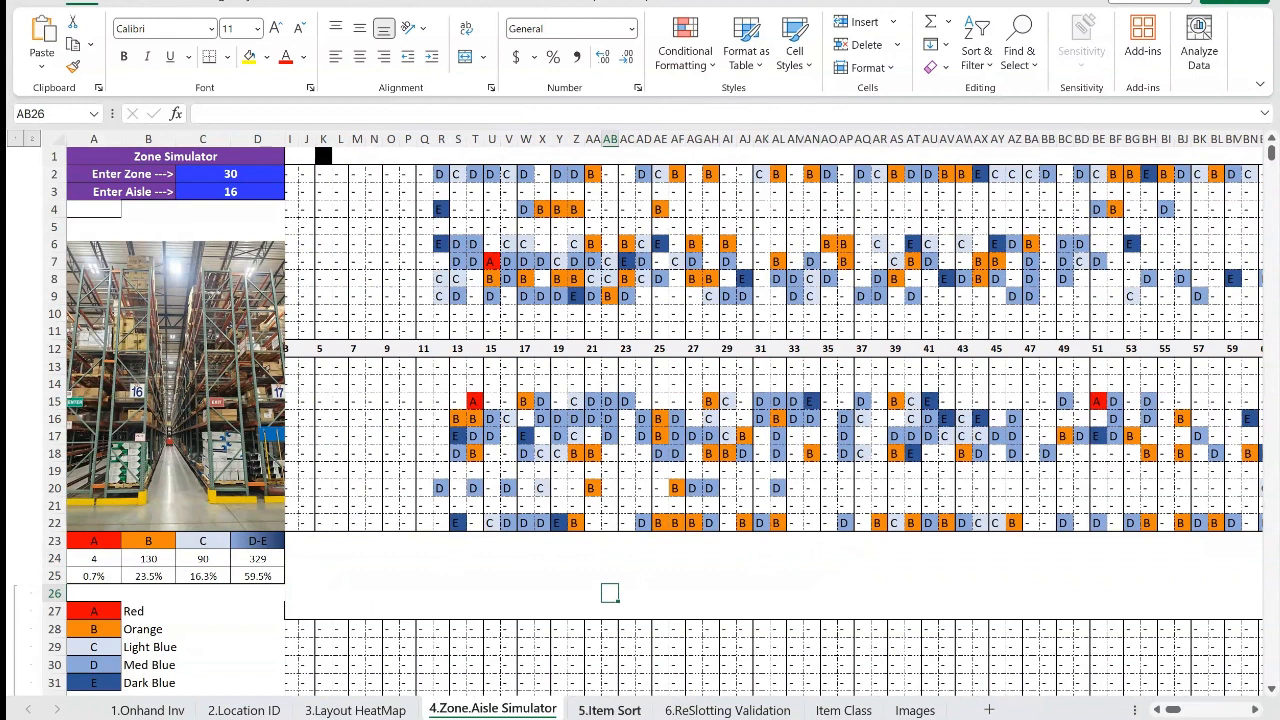
# Go to the start of the 5.Item Sort sheet and refresh its item class pivot tables
pyautogui.click(609, 710)
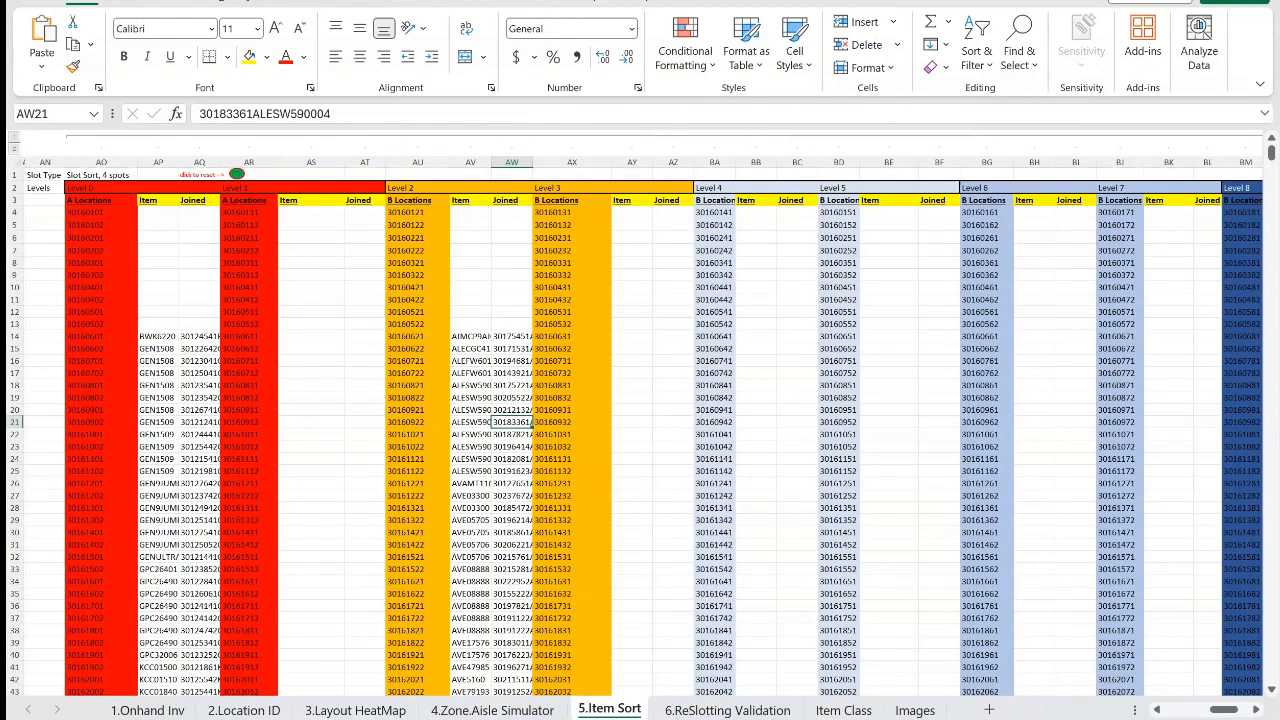
pyautogui.moveTo(1224, 710); pyautogui.dragTo(1176, 710)
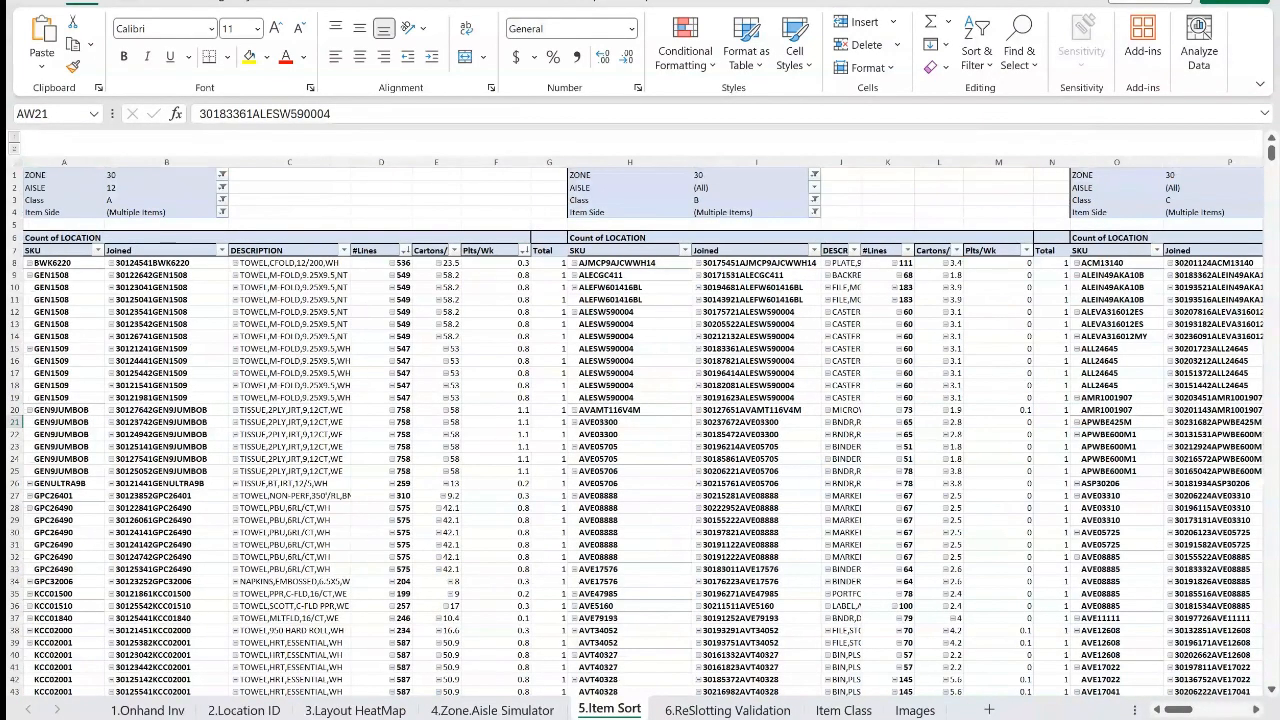
pyautogui.moveTo(60, 162); pyautogui.dragTo(1200, 162)
pyautogui.click(939, 212)
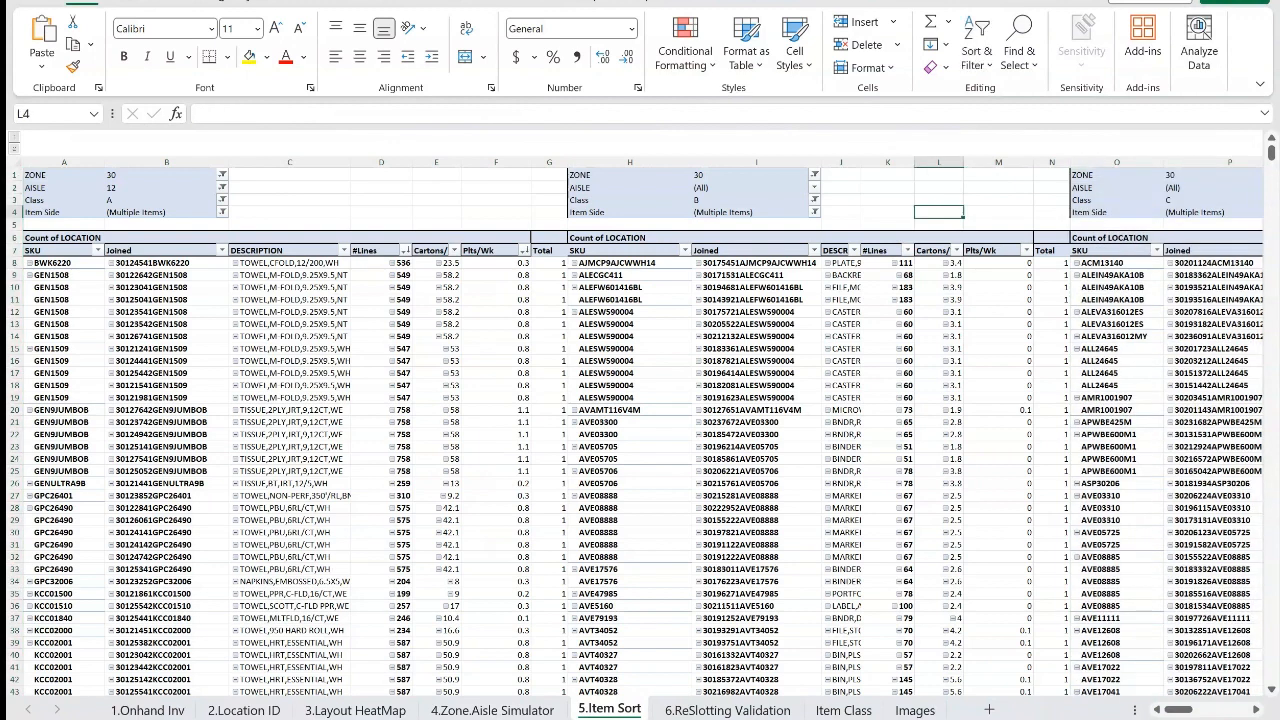
pyautogui.rightClick(190, 336)
pyautogui.press('Escape')
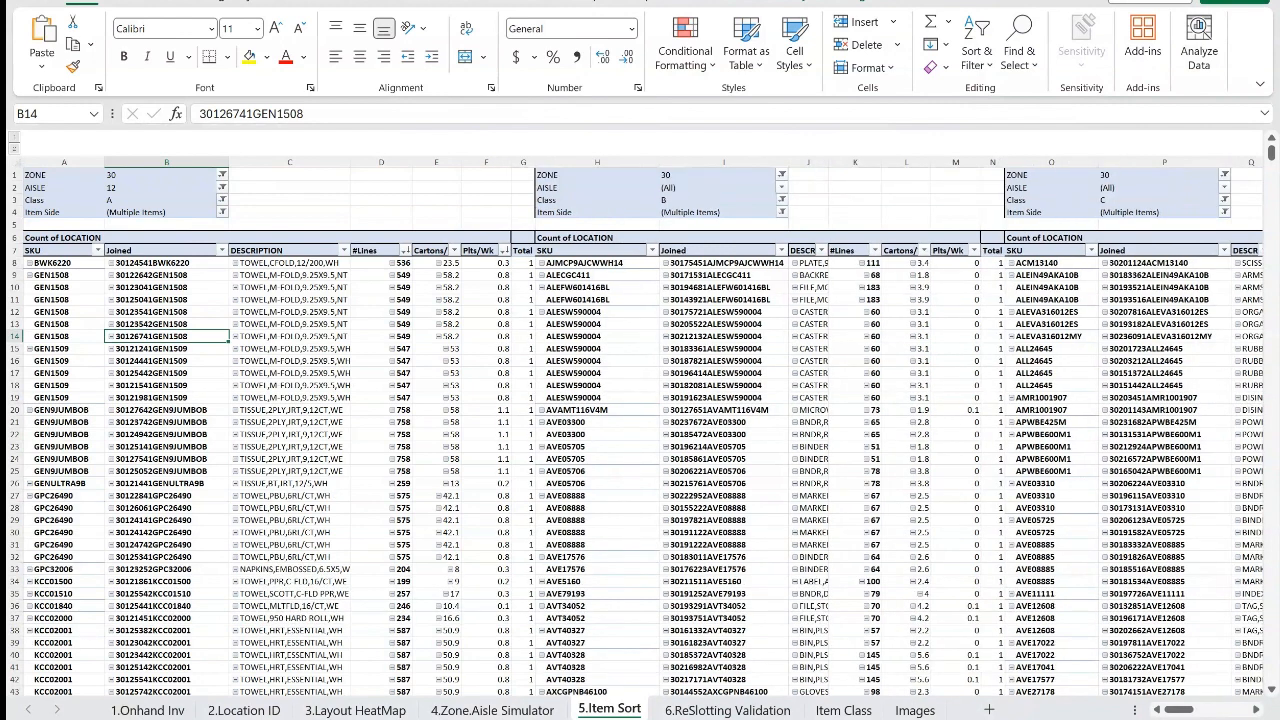
# Review the ZONE and AISLE filter choices of the class A pivot table and the SKU, Joined and DESCRIPTION rows it lists
pyautogui.click(160, 175)
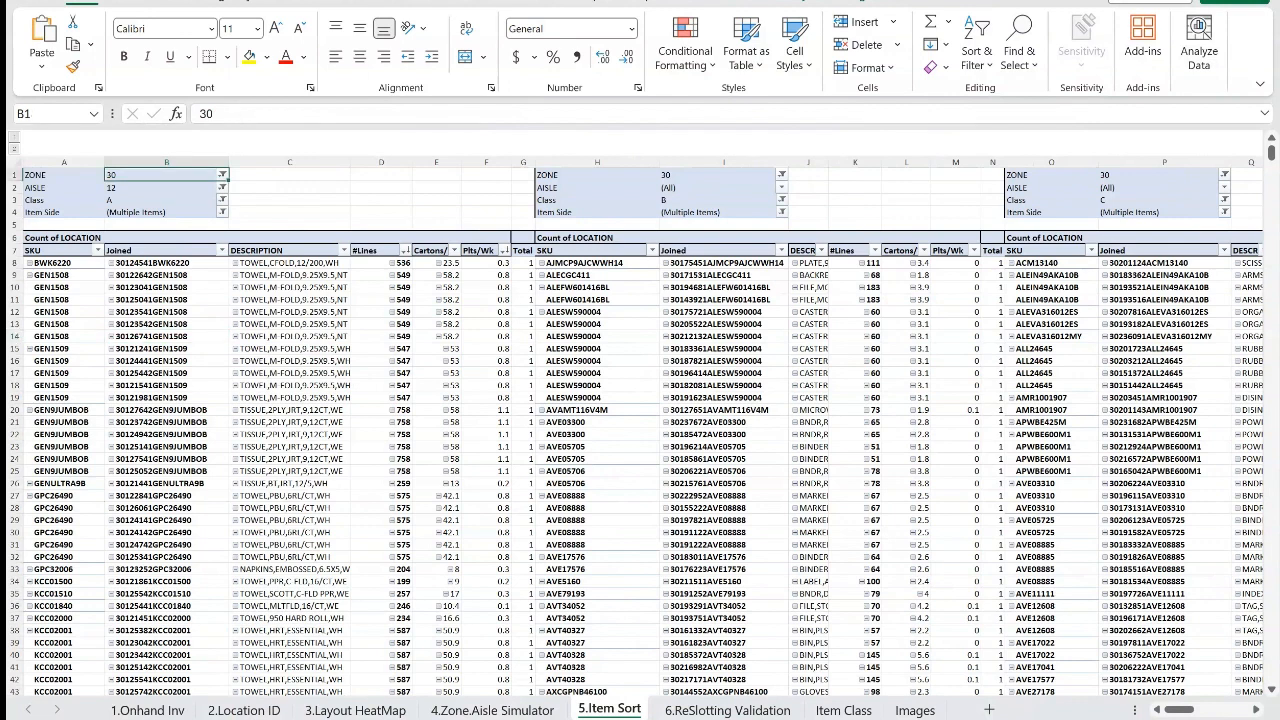
pyautogui.click(222, 175)
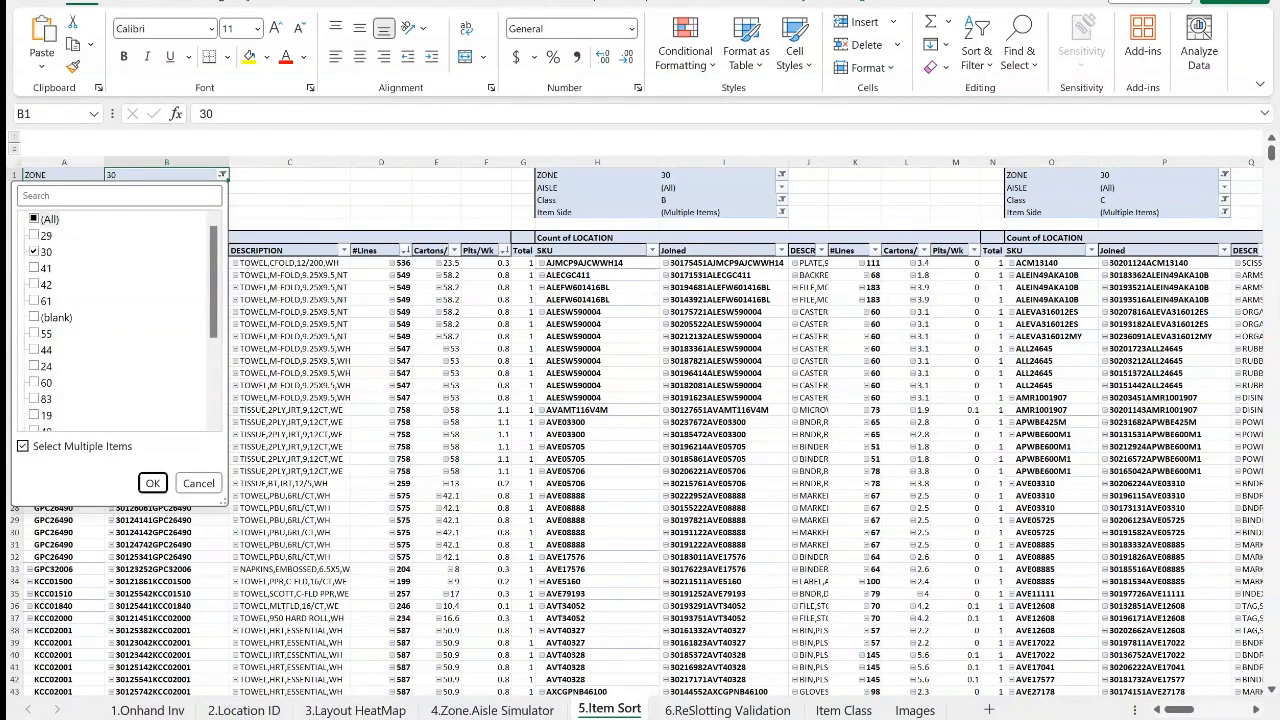
pyautogui.click(198, 483)
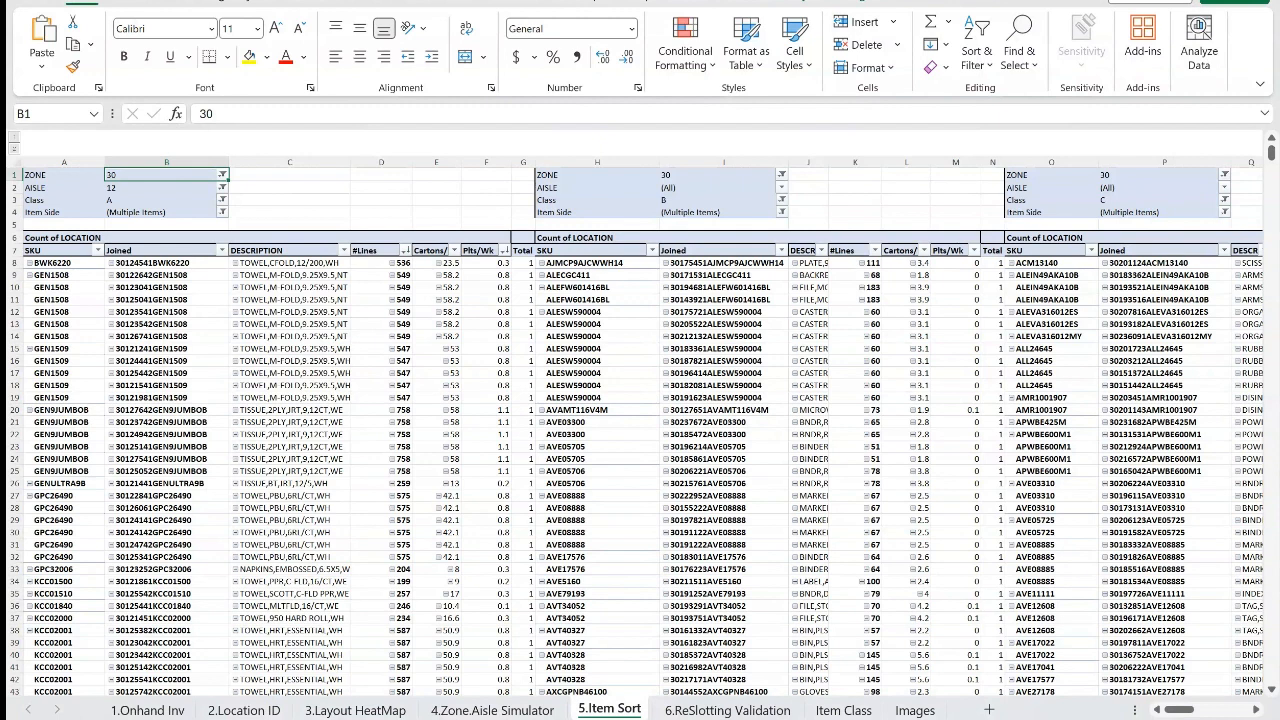
pyautogui.click(163, 188)
pyautogui.click(222, 188)
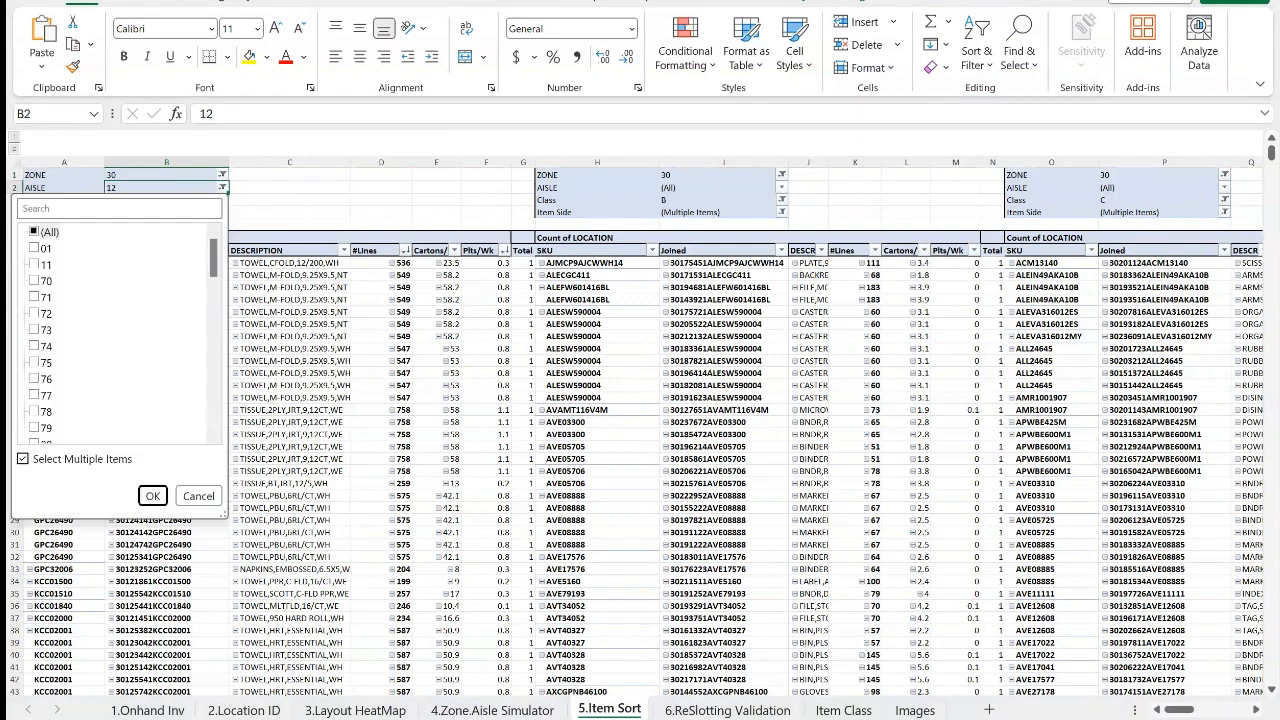
pyautogui.click(198, 496)
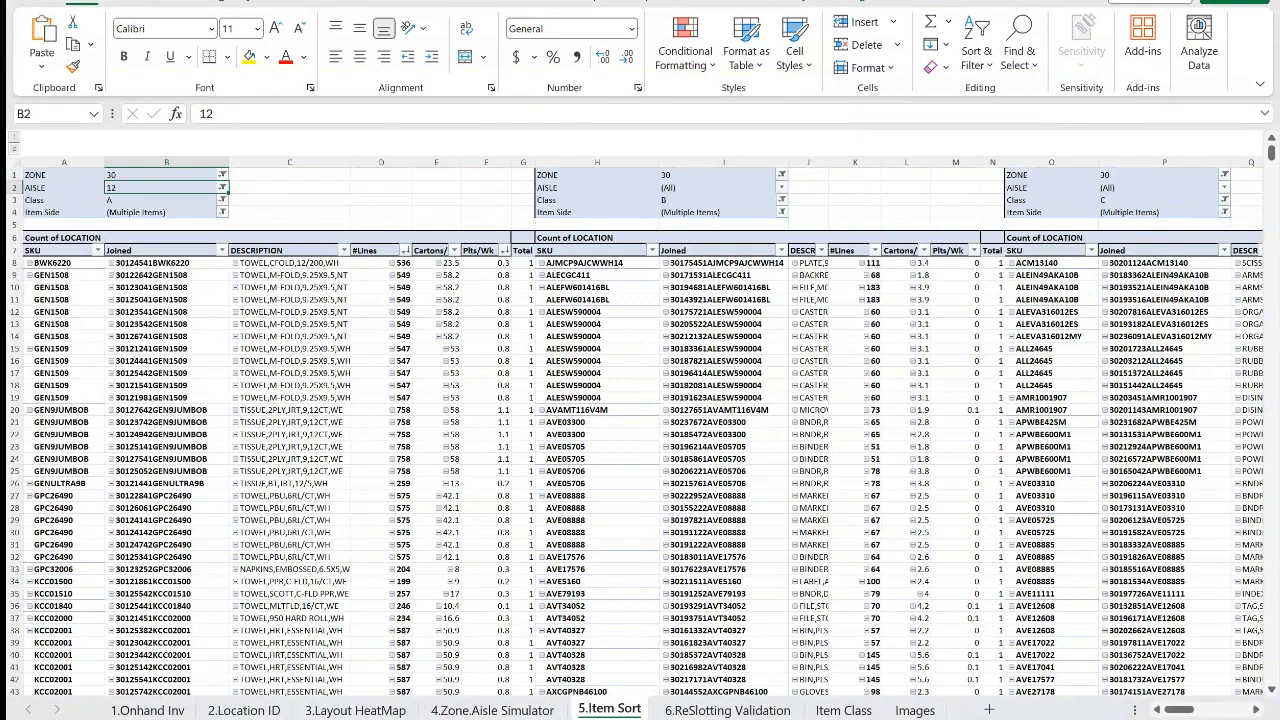
pyautogui.moveTo(60, 262); pyautogui.dragTo(290, 680)
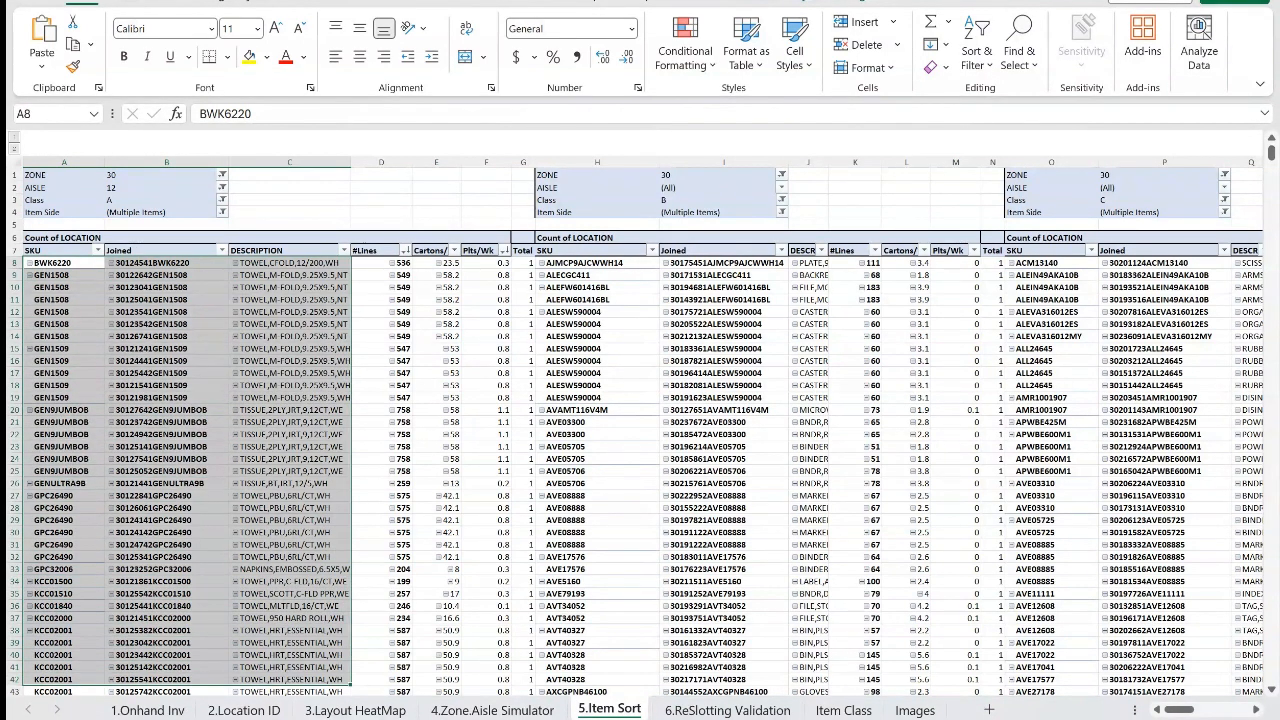
pyautogui.click(166, 287)
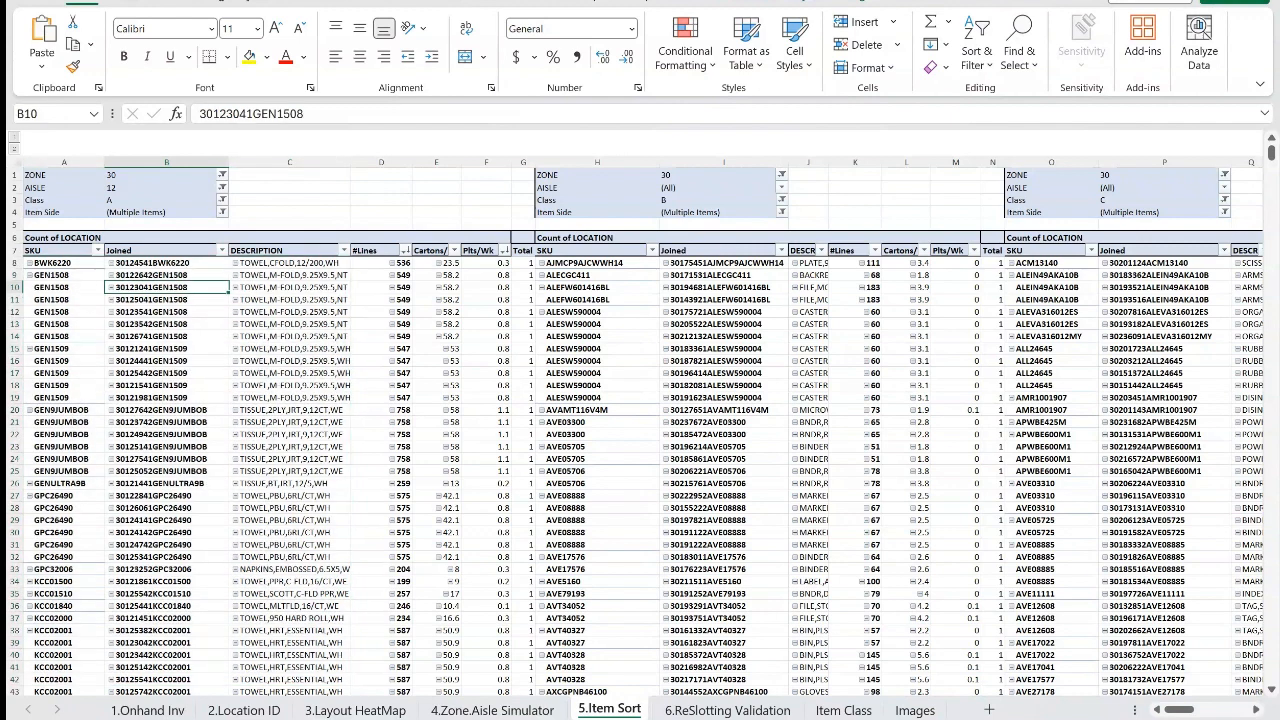
# Set the class A pivot table's AISLE filter to (All)
pyautogui.click(221, 187)
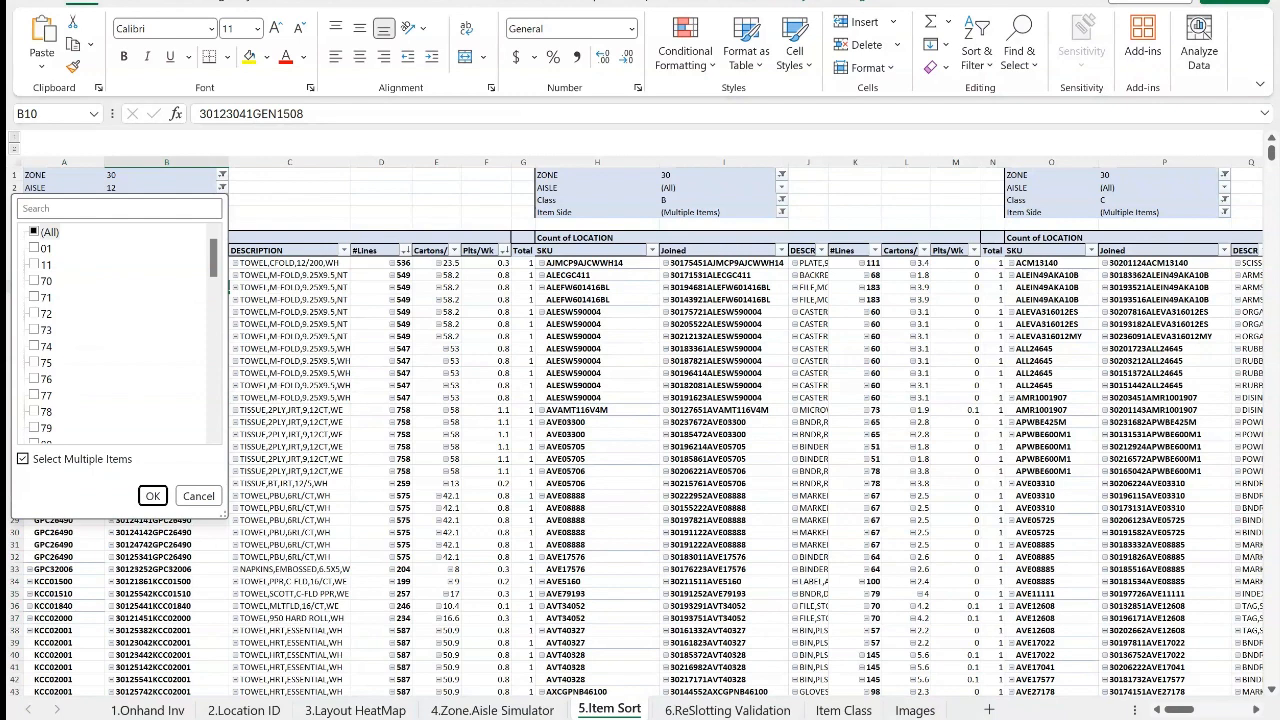
pyautogui.click(35, 232)
pyautogui.click(152, 496)
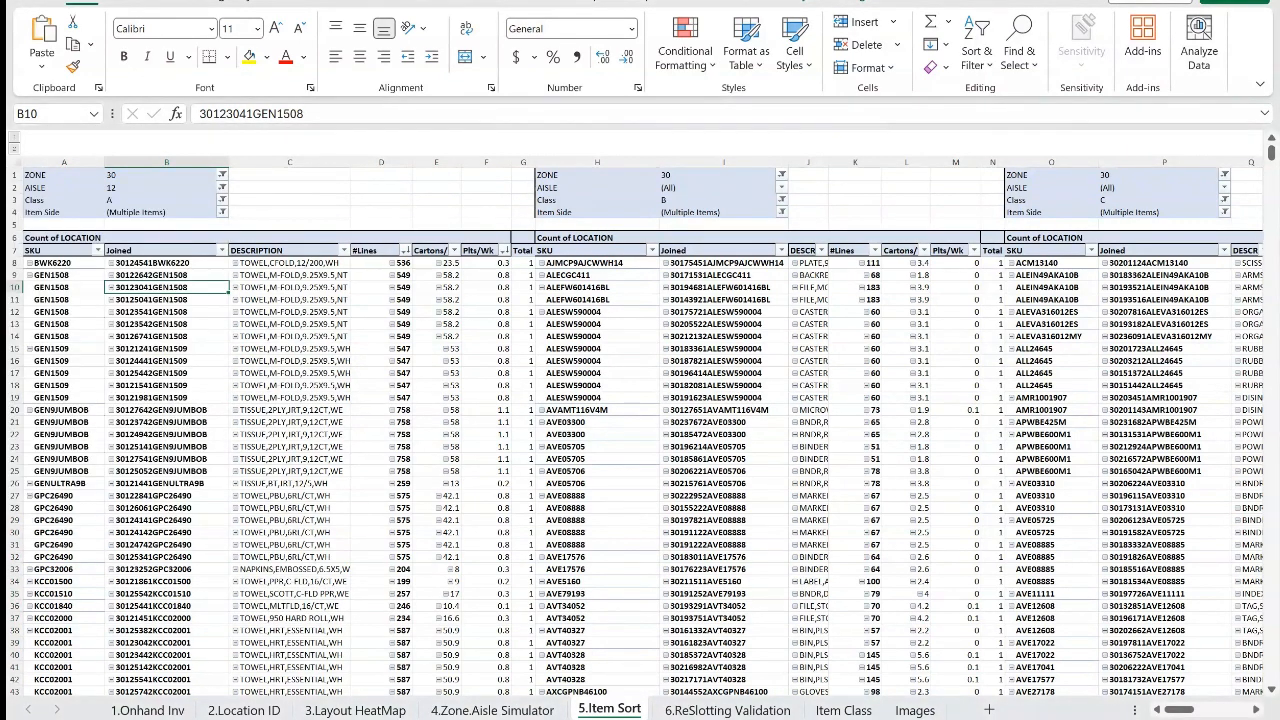
pyautogui.click(166, 373)
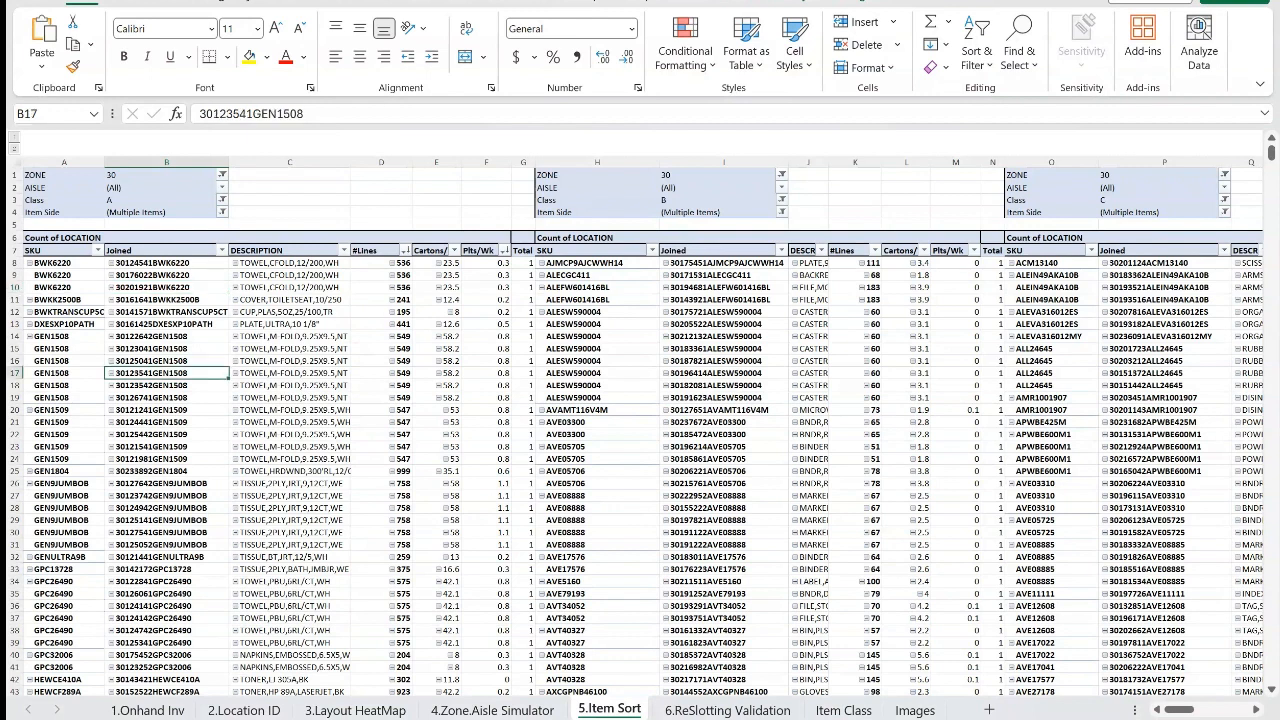
# Examine the class A rows for SKU BWK6220, comparing the location codes in the Joined column
pyautogui.moveTo(64, 263); pyautogui.dragTo(64, 287)
pyautogui.click(64, 263)
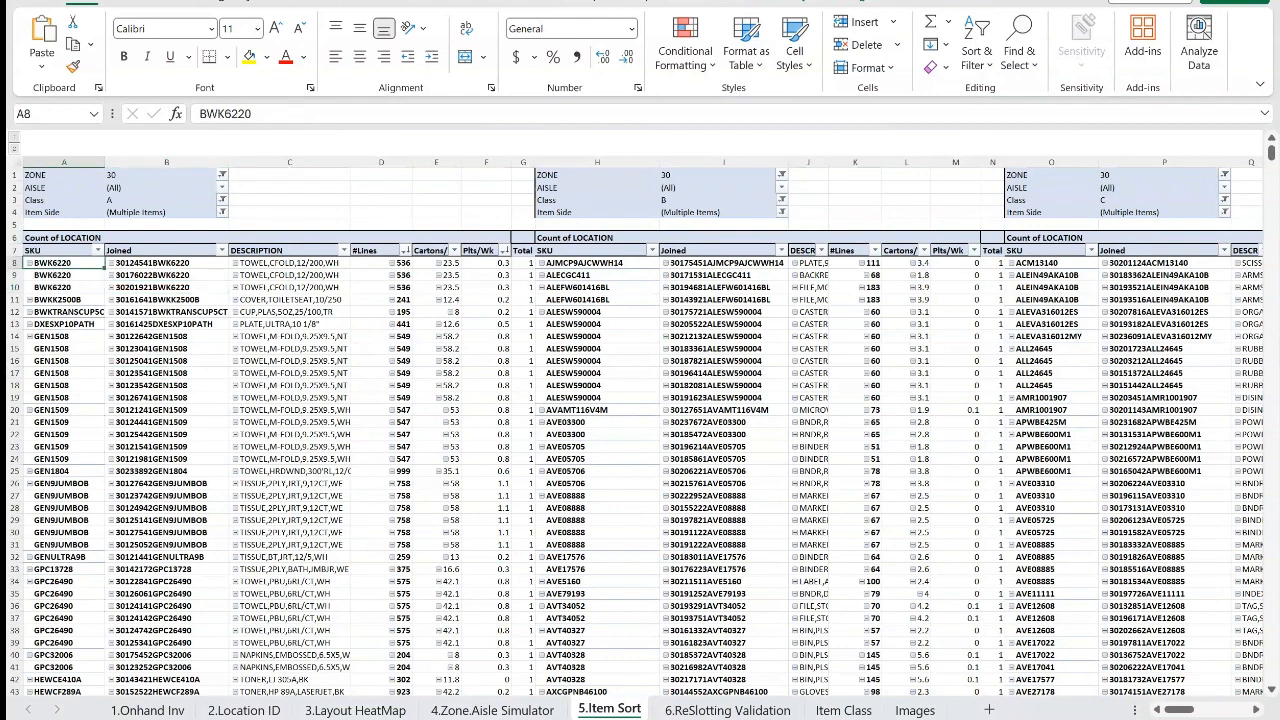
pyautogui.scroll(2, 640, 410)
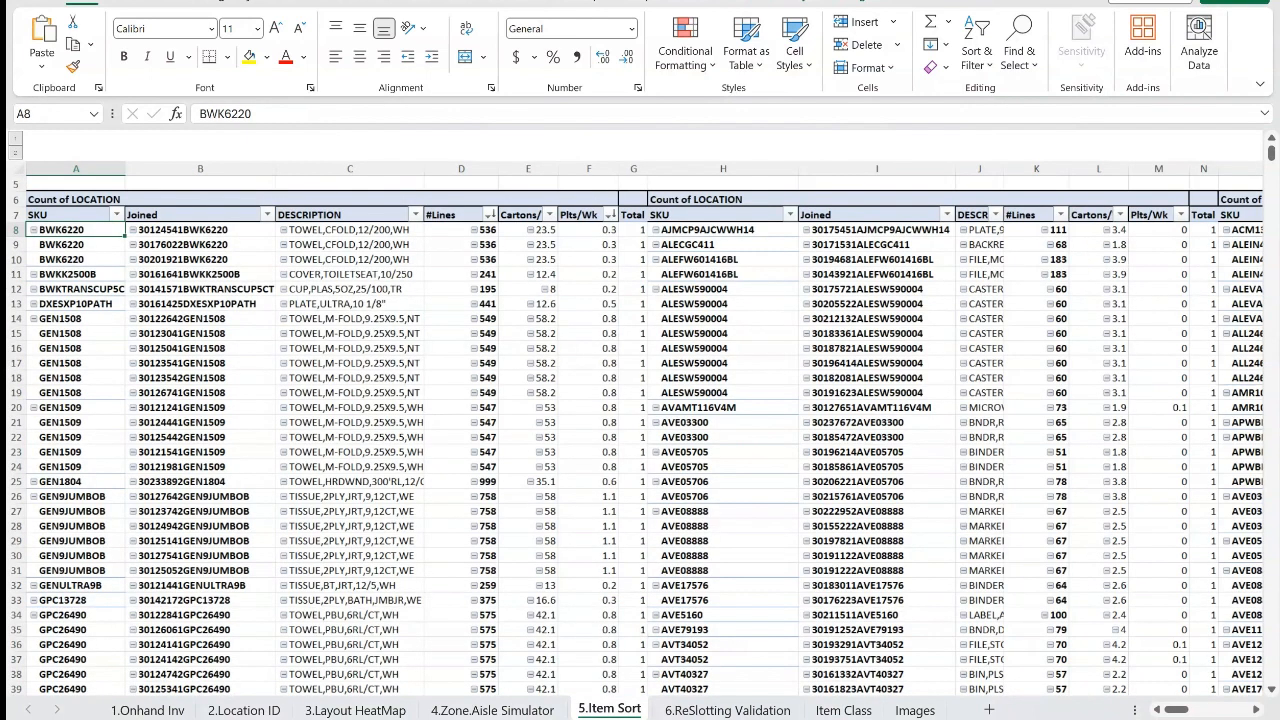
pyautogui.scroll(2, 640, 430)
pyautogui.moveTo(64, 289); pyautogui.dragTo(632, 319)
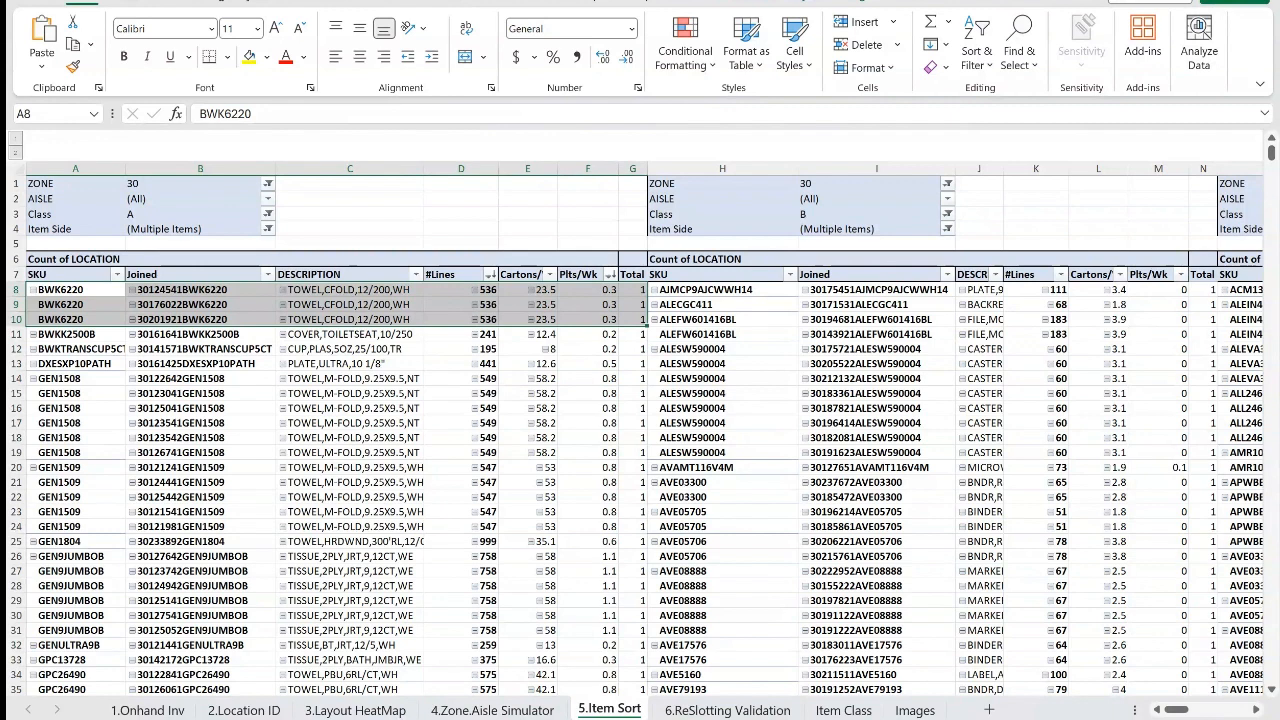
pyautogui.click(200, 289)
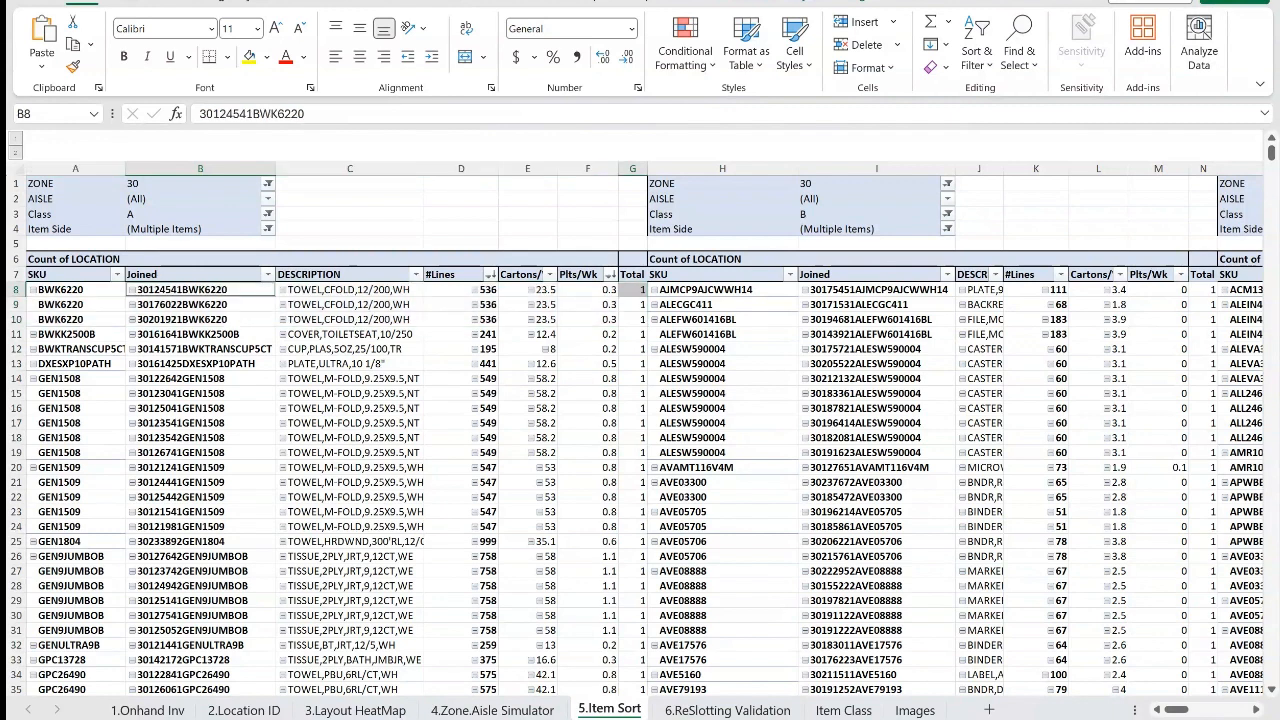
pyautogui.click(200, 304)
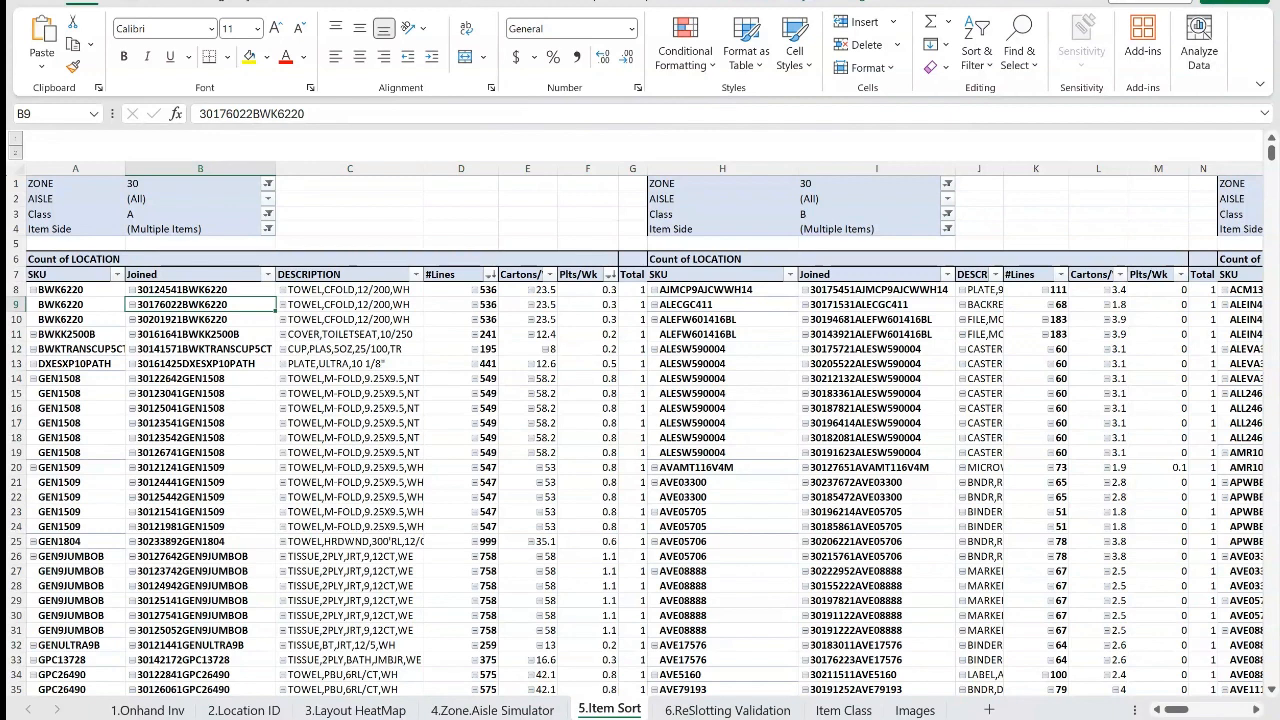
# Examine the class A rows for BWK6220, GEN1508 and GEN1509, comparing their descriptions and the location codes in the Joined column
pyautogui.click(212, 319)
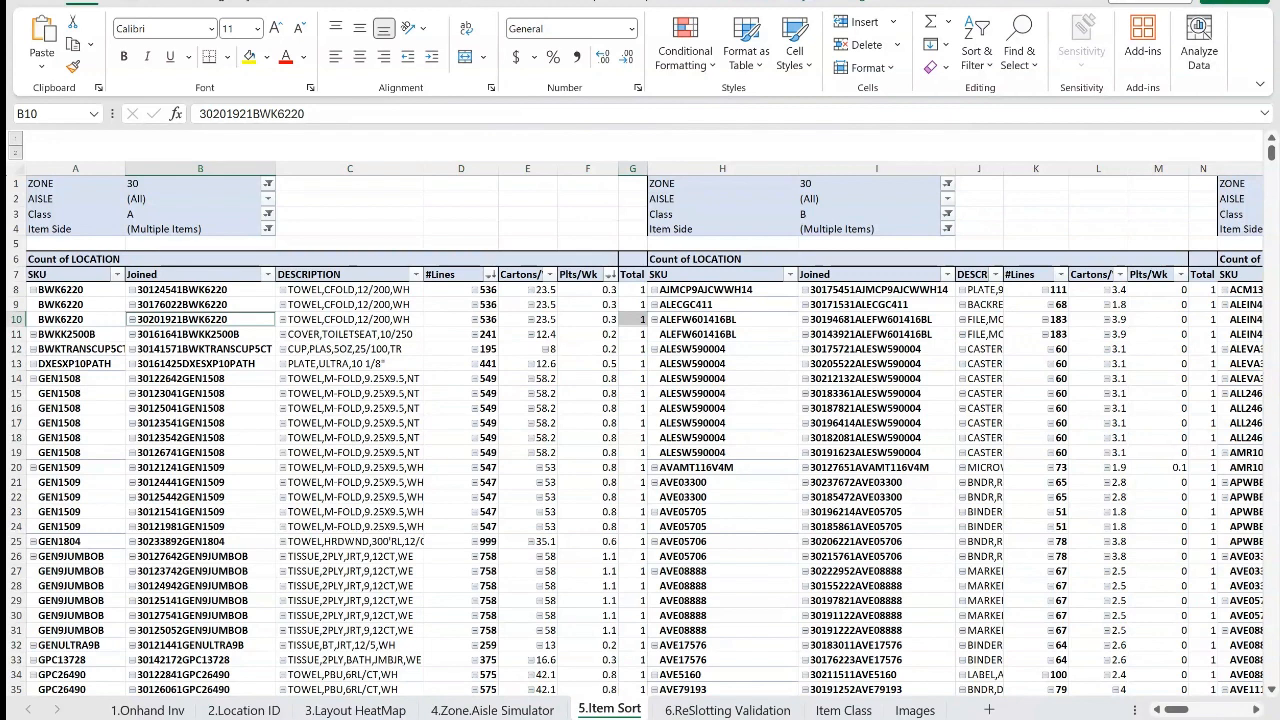
pyautogui.moveTo(349, 289); pyautogui.dragTo(349, 319)
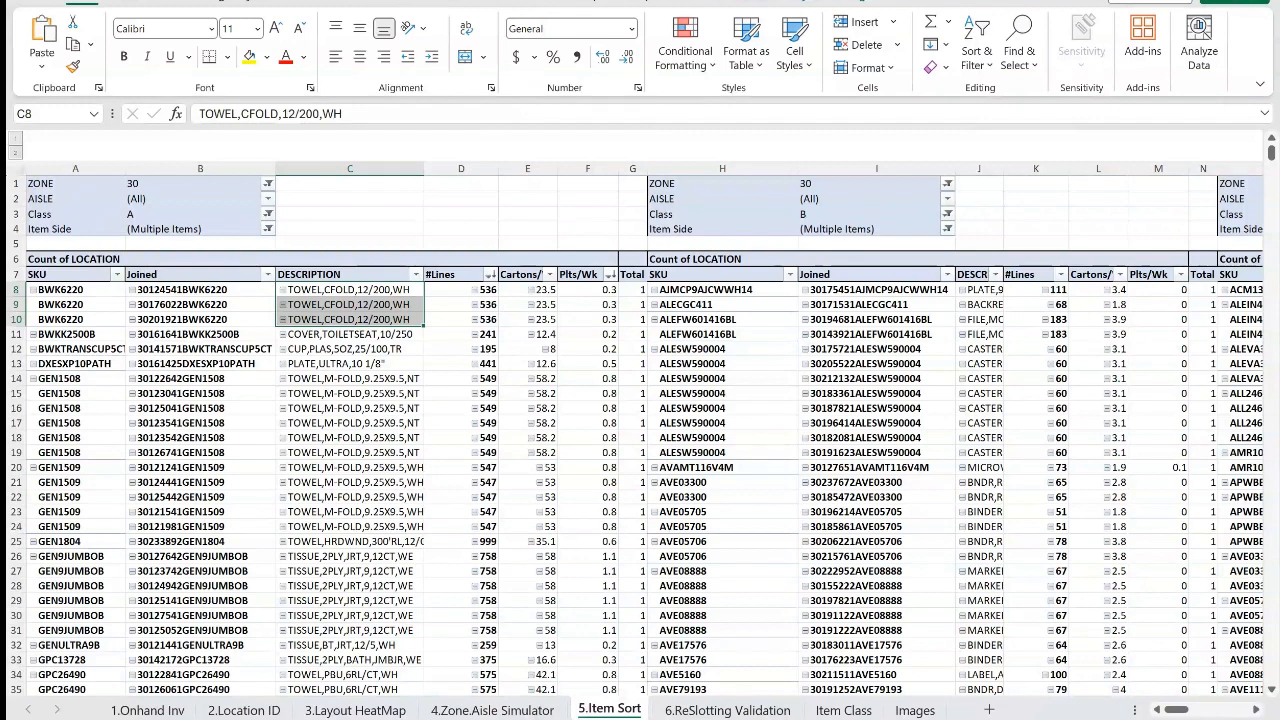
pyautogui.moveTo(60, 378); pyautogui.dragTo(200, 526)
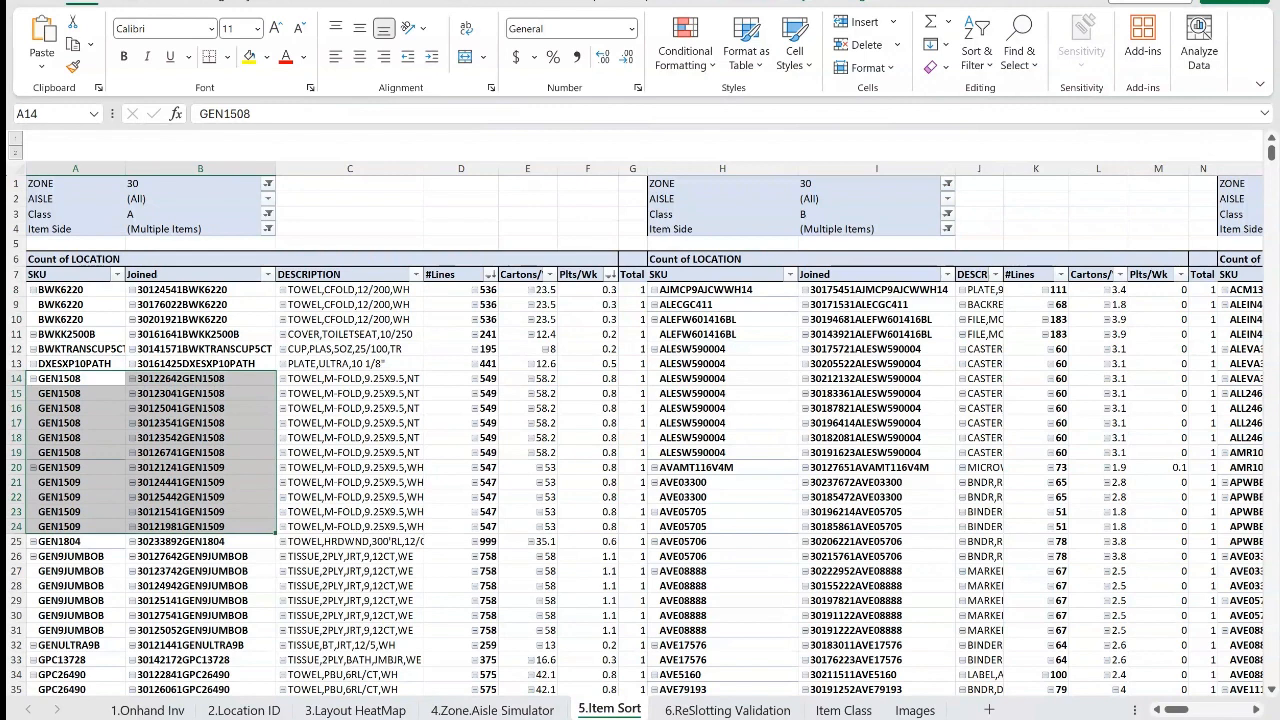
pyautogui.click(200, 482)
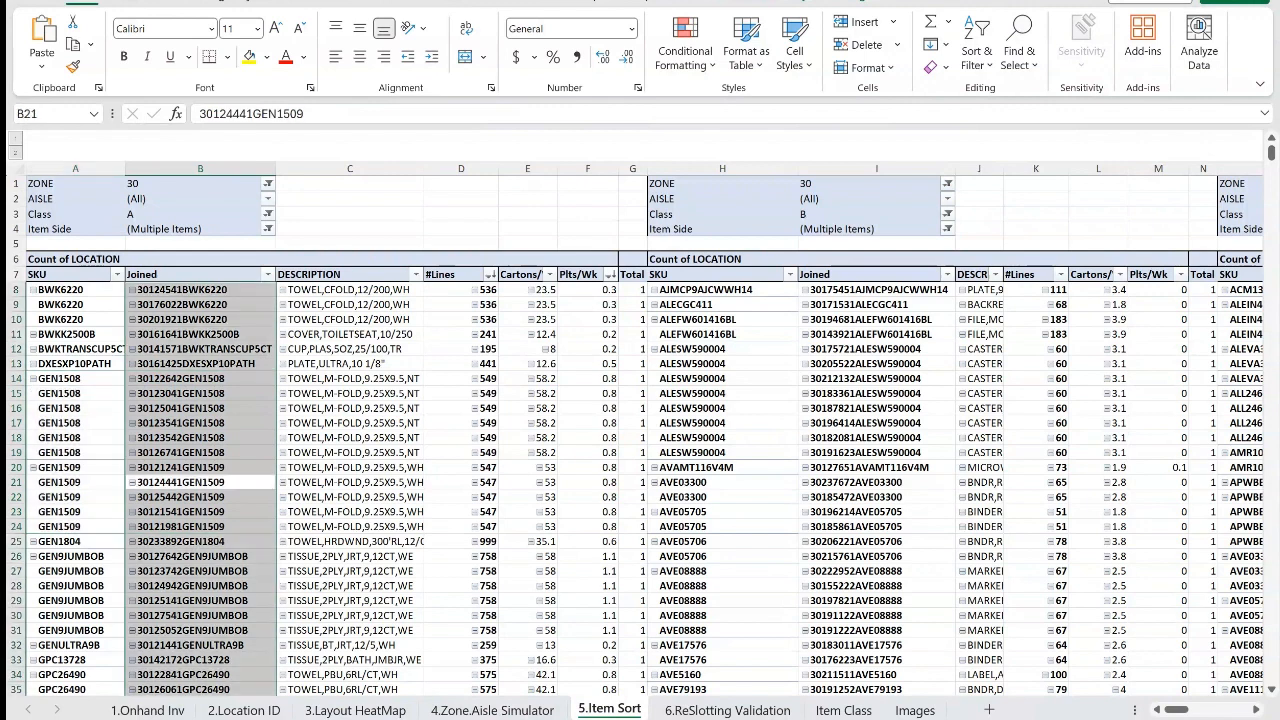
pyautogui.press('Return')
pyautogui.press('Return')
pyautogui.click(200, 526)
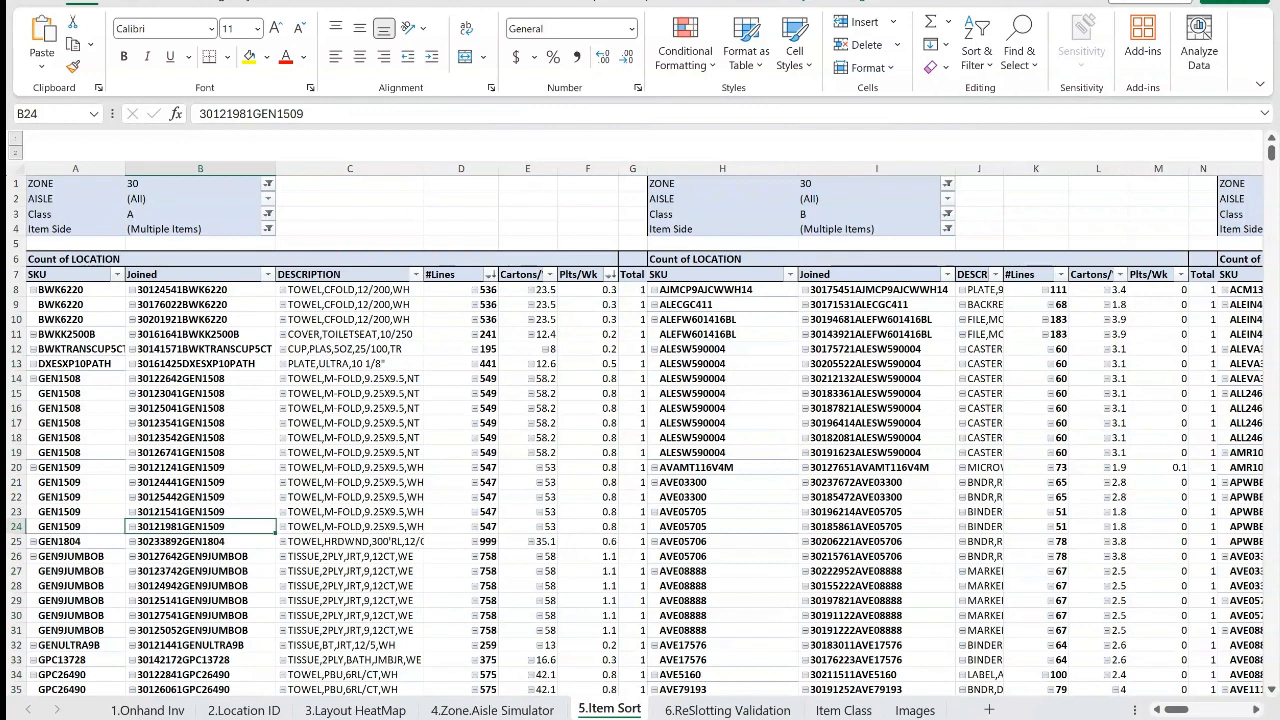
# Copy the SKU and Joined values of the class A pivot table, rows 8 to 92 (A8:B92)
pyautogui.moveTo(75, 289); pyautogui.dragTo(270, 657)
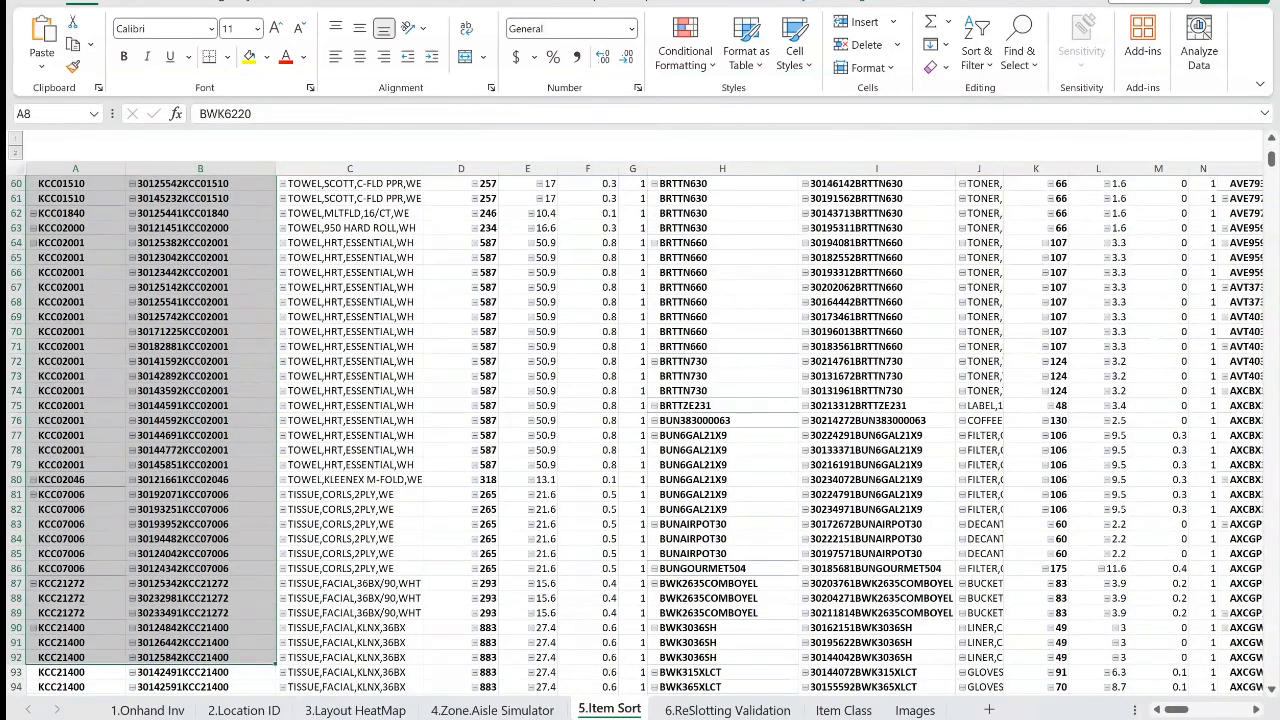
pyautogui.rightClick(165, 290)
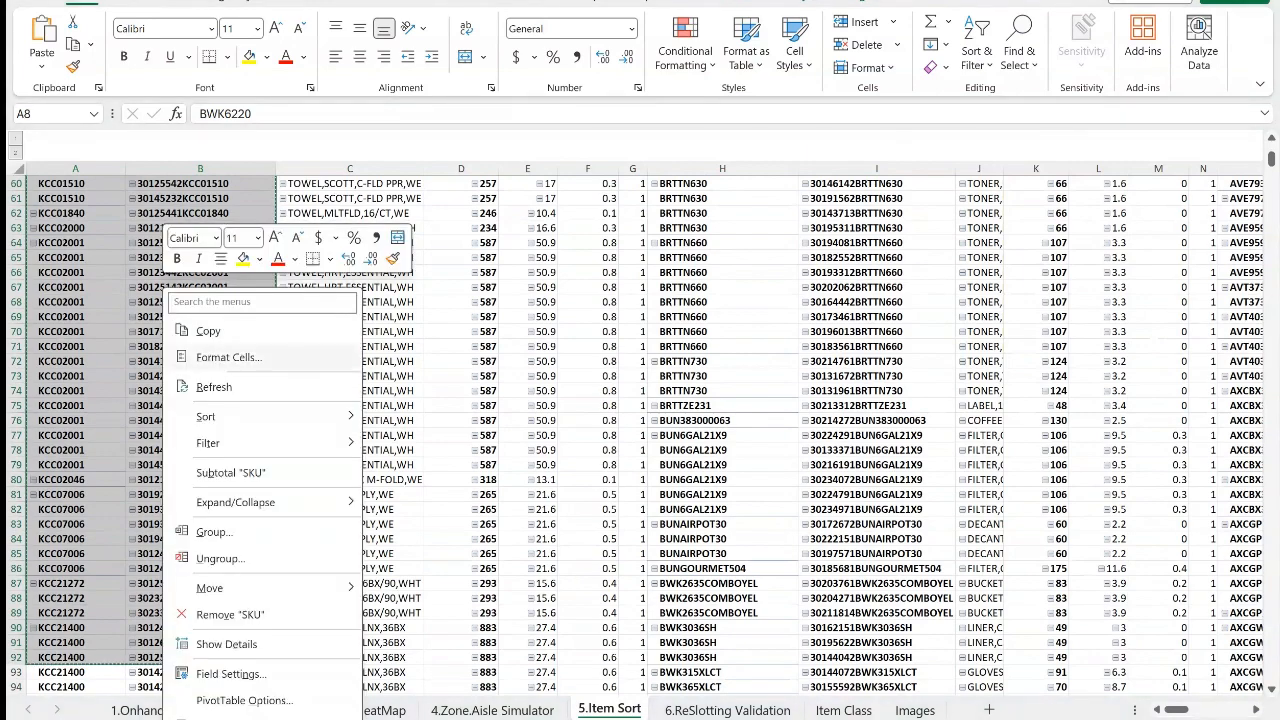
pyautogui.click(208, 330)
pyautogui.scroll(20, 640, 420)
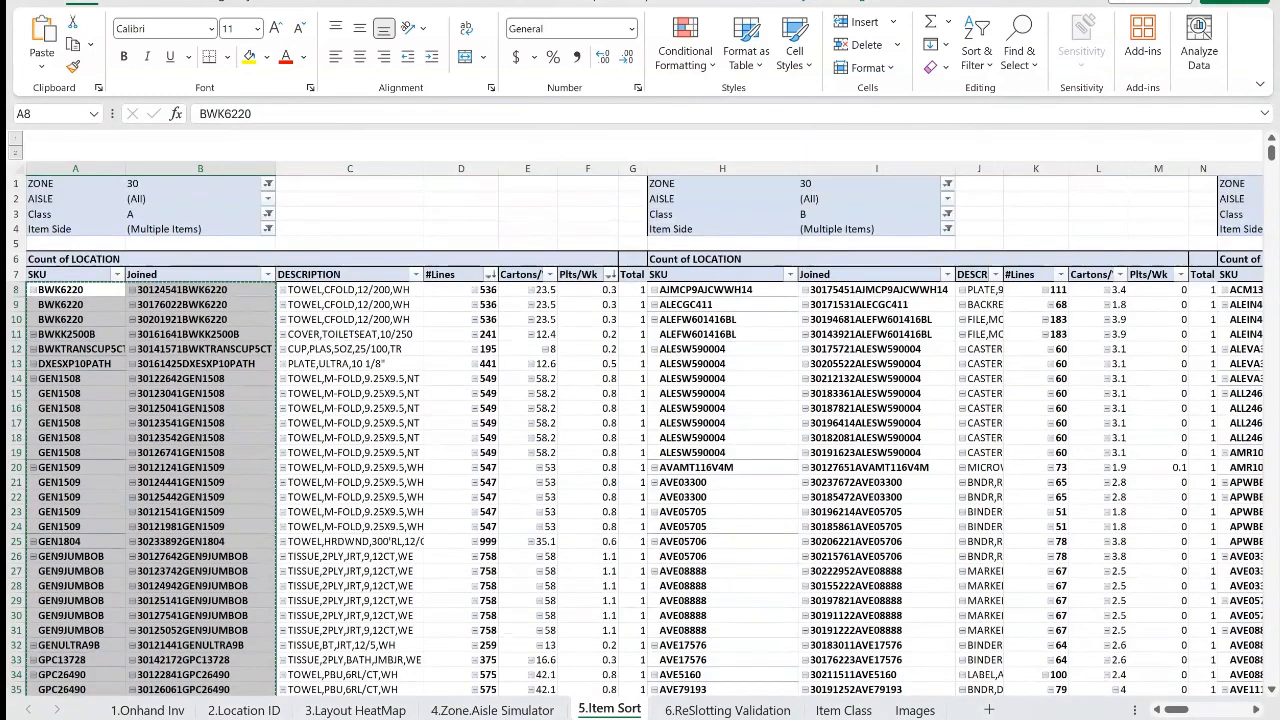
# Paste the copied class A SKU and Joined values into the Level 0 Item and Joined columns of the slot sort area, starting at AP4
pyautogui.moveTo(1176, 709); pyautogui.dragTo(1221, 709)
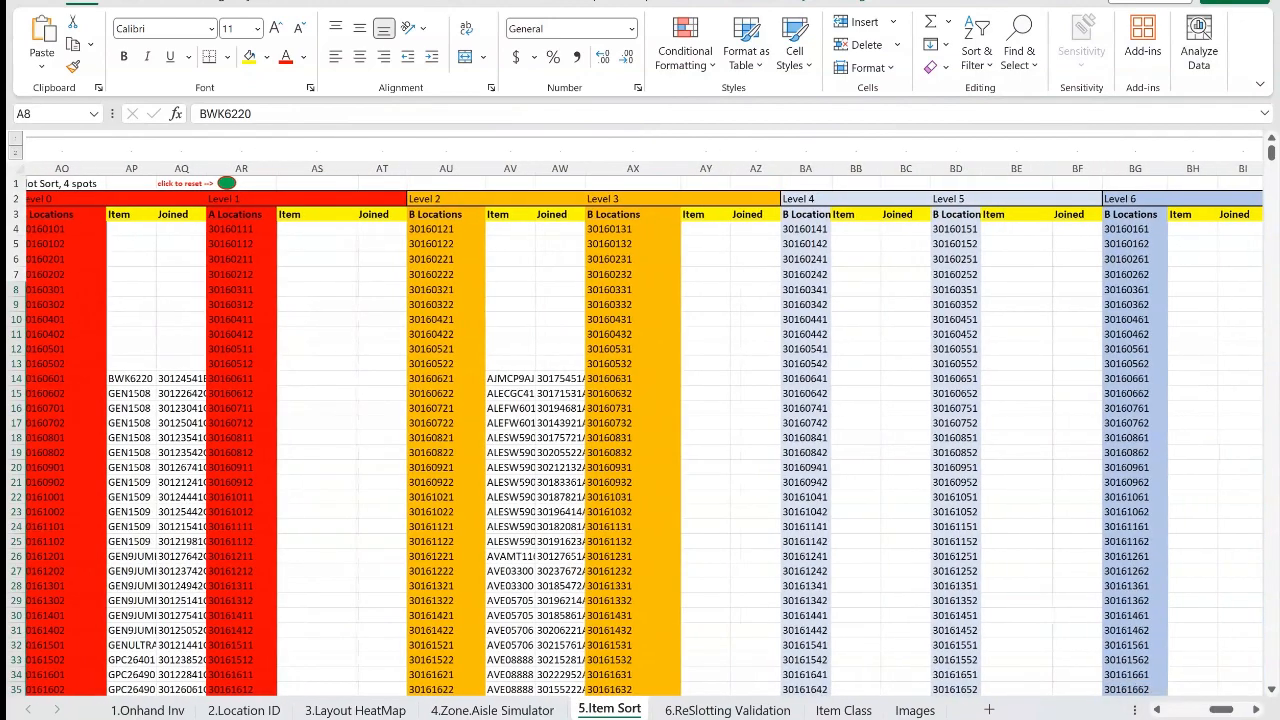
pyautogui.click(62, 168)
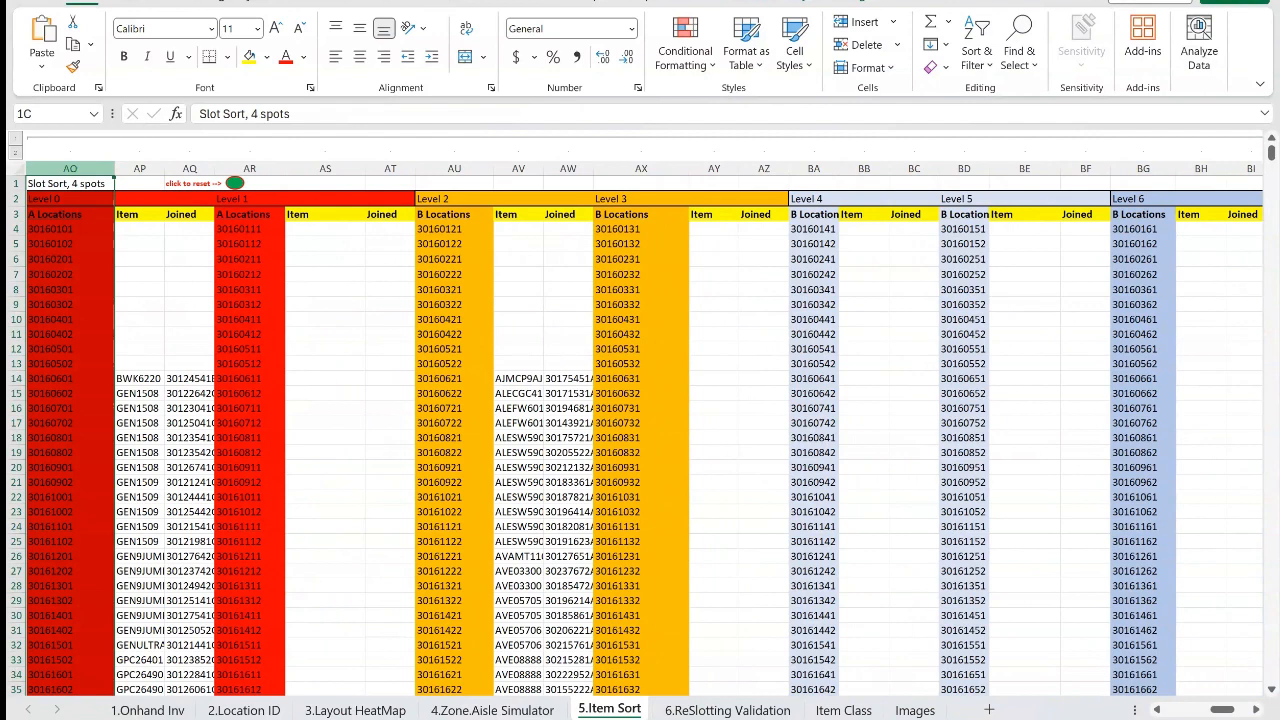
pyautogui.moveTo(90, 168); pyautogui.dragTo(212, 170)
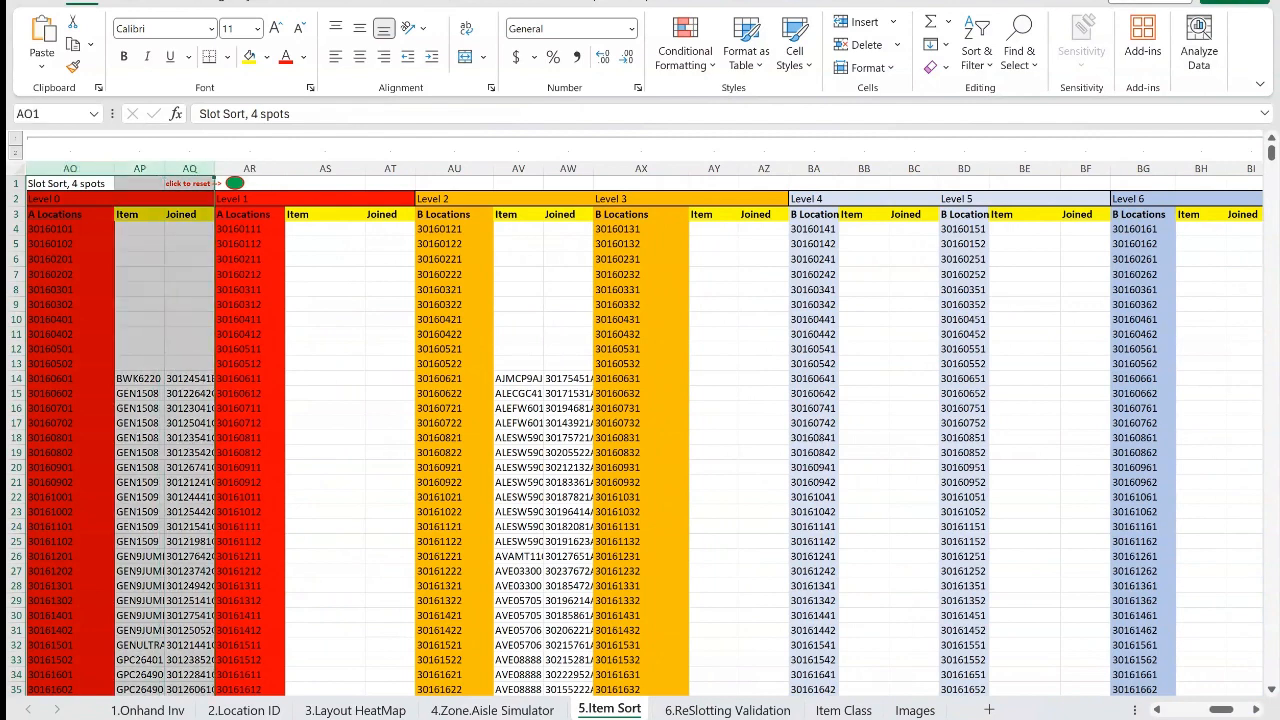
pyautogui.moveTo(1220, 709); pyautogui.dragTo(1229, 709)
pyautogui.moveTo(1224, 709); pyautogui.dragTo(1218, 709)
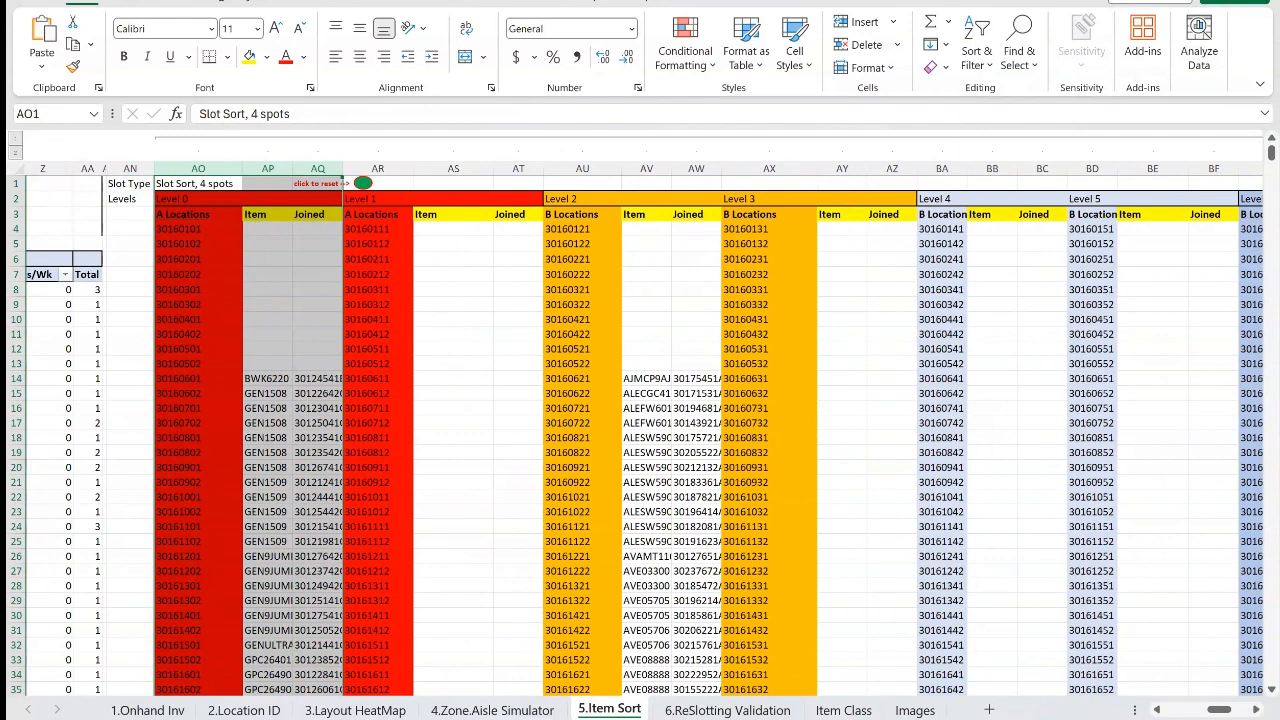
pyautogui.click(267, 259)
pyautogui.moveTo(267, 364); pyautogui.dragTo(318, 467)
pyautogui.click(267, 290)
pyautogui.rightClick(267, 229)
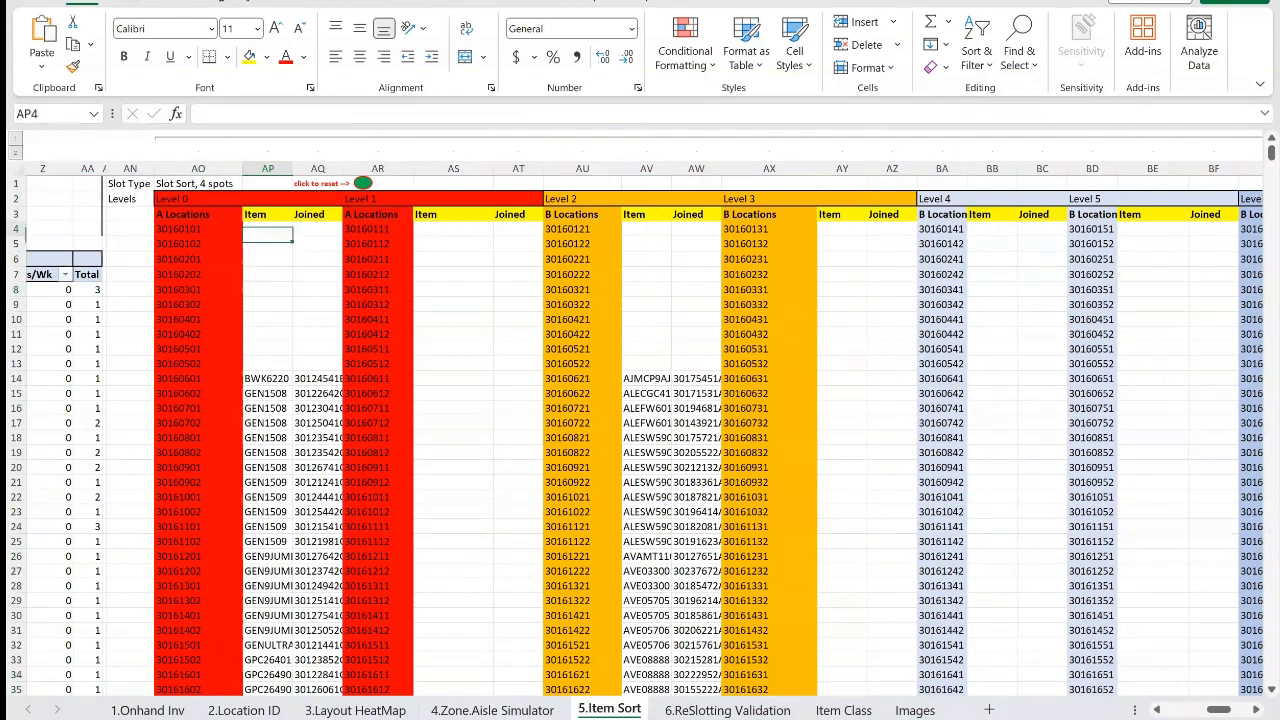
pyautogui.click(336, 247)
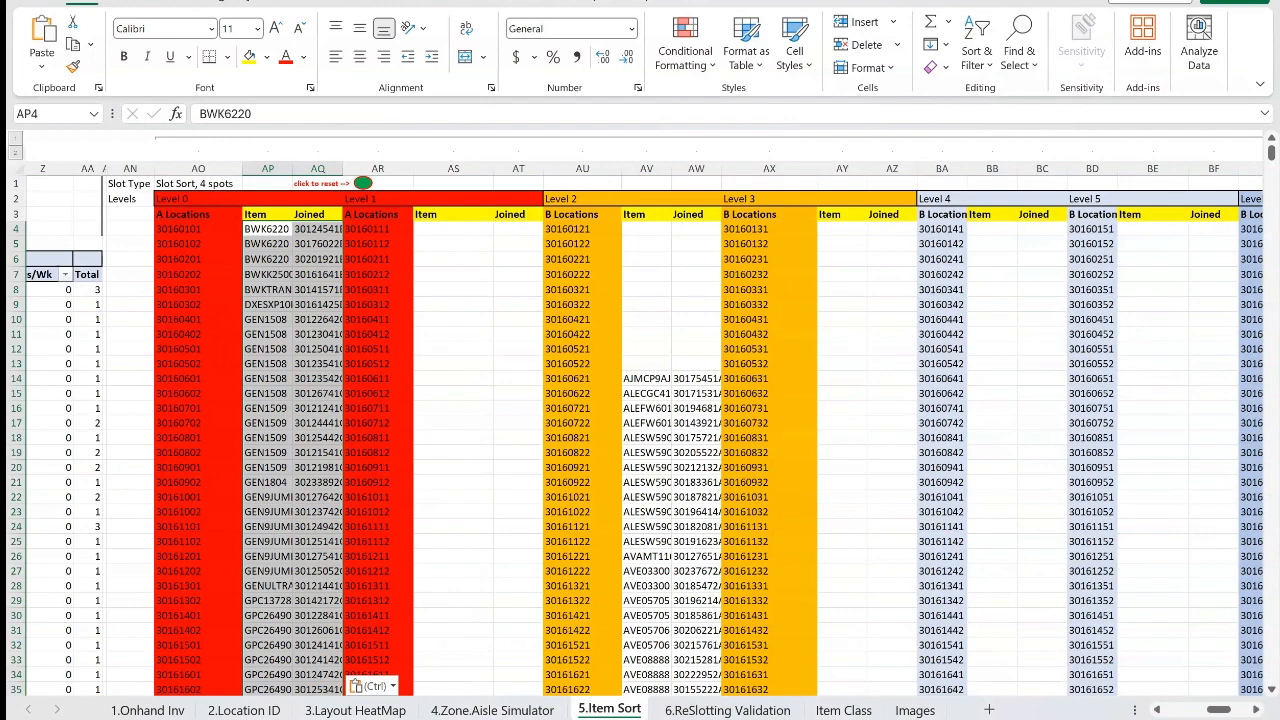
# Delete the old Level 0 Item and Joined entries left below the pasted class A block, from row 89 down
pyautogui.scroll(-15, 640, 430)
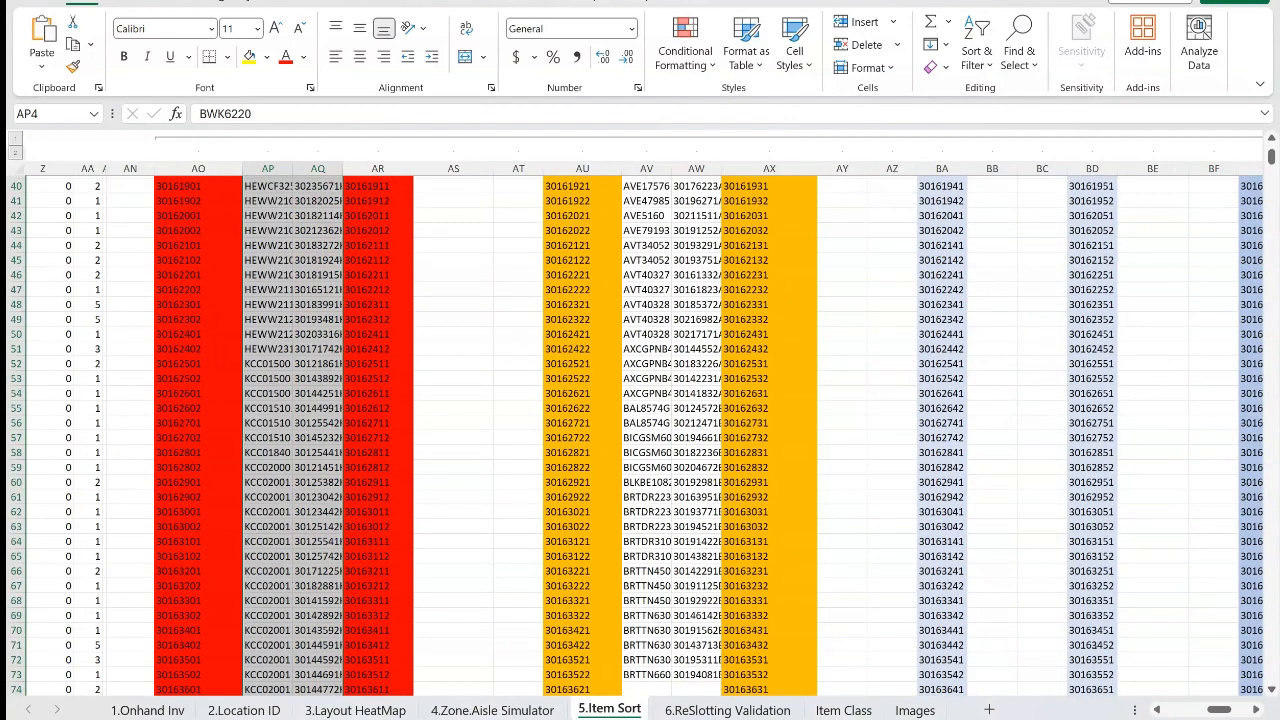
pyautogui.scroll(-12, 640, 430)
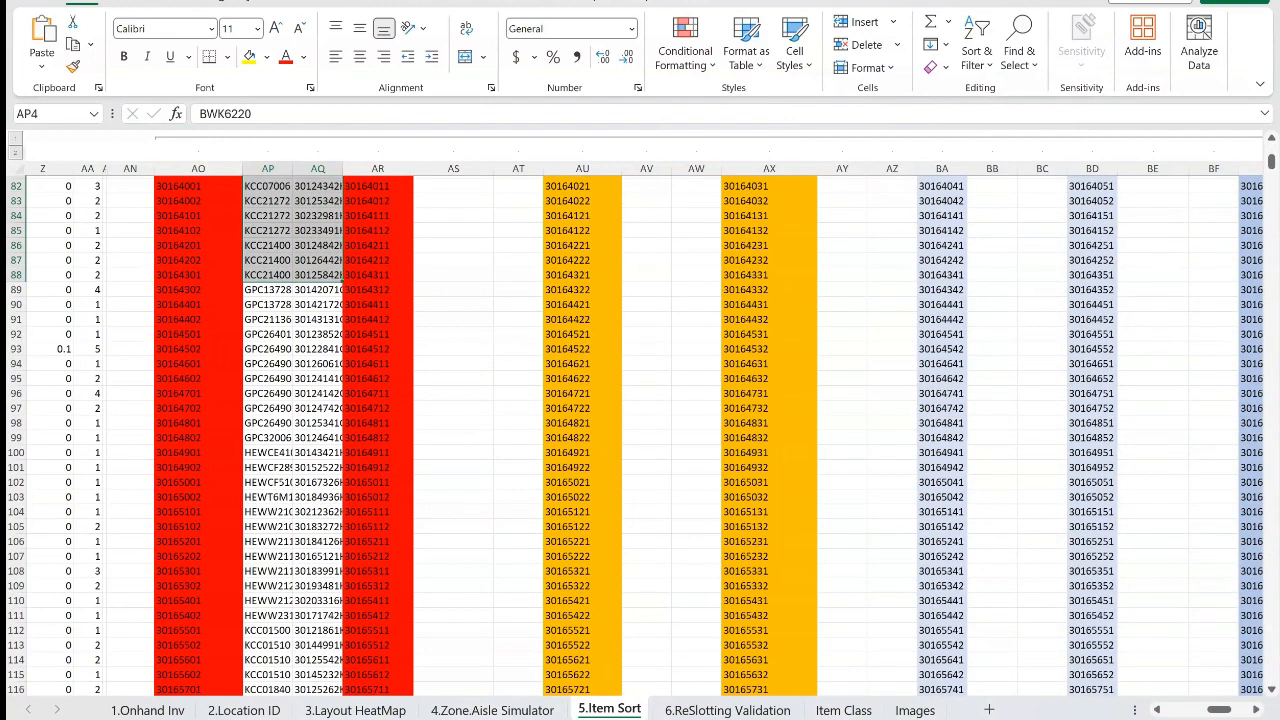
pyautogui.moveTo(268, 289); pyautogui.dragTo(318, 540)
pyautogui.press('Delete')
pyautogui.scroll(20, 640, 430)
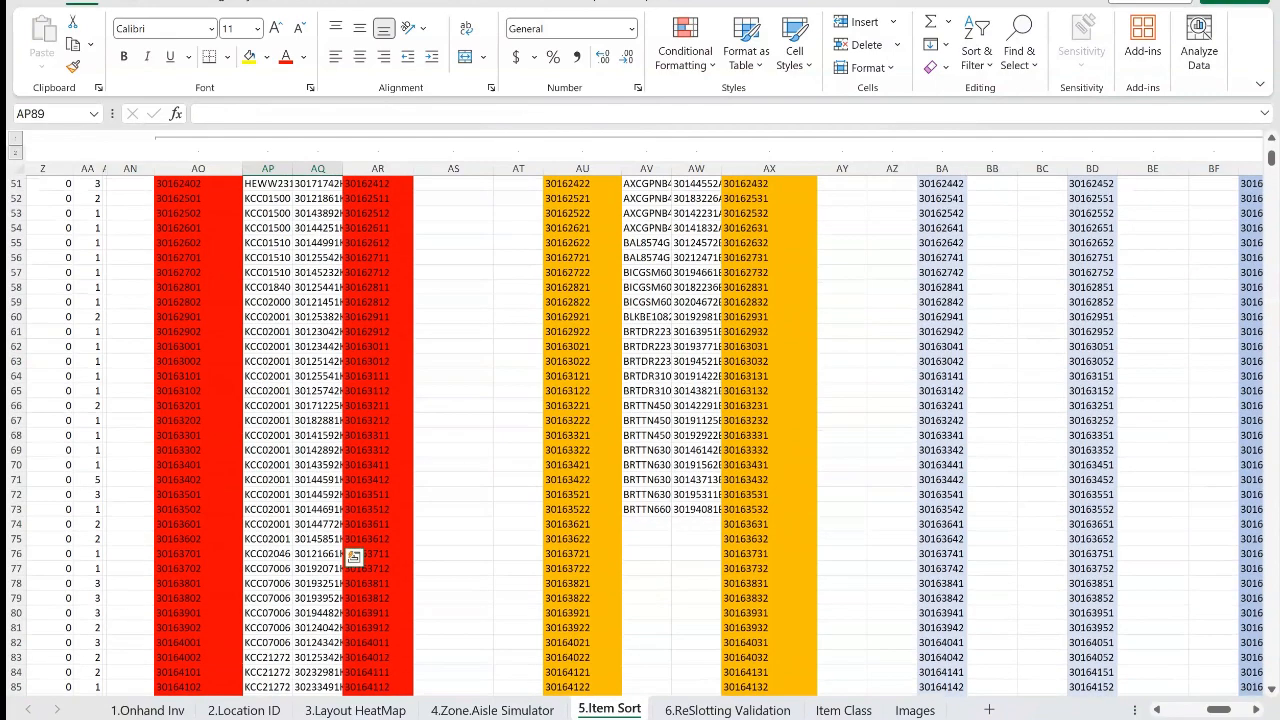
pyautogui.scroll(3, 640, 430)
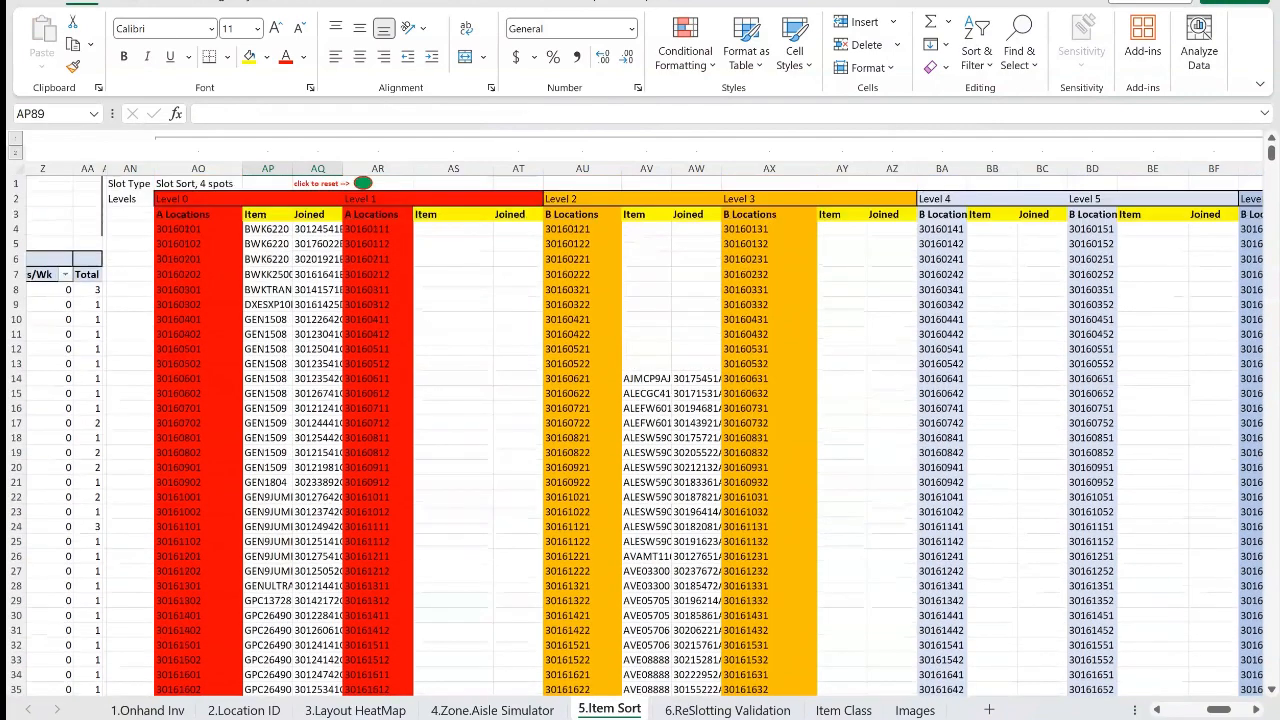
# Clear the old Level 2 Item and Joined entries and run the slot sort area's reset
pyautogui.moveTo(640, 364); pyautogui.dragTo(714, 662)
pyautogui.press('Delete')
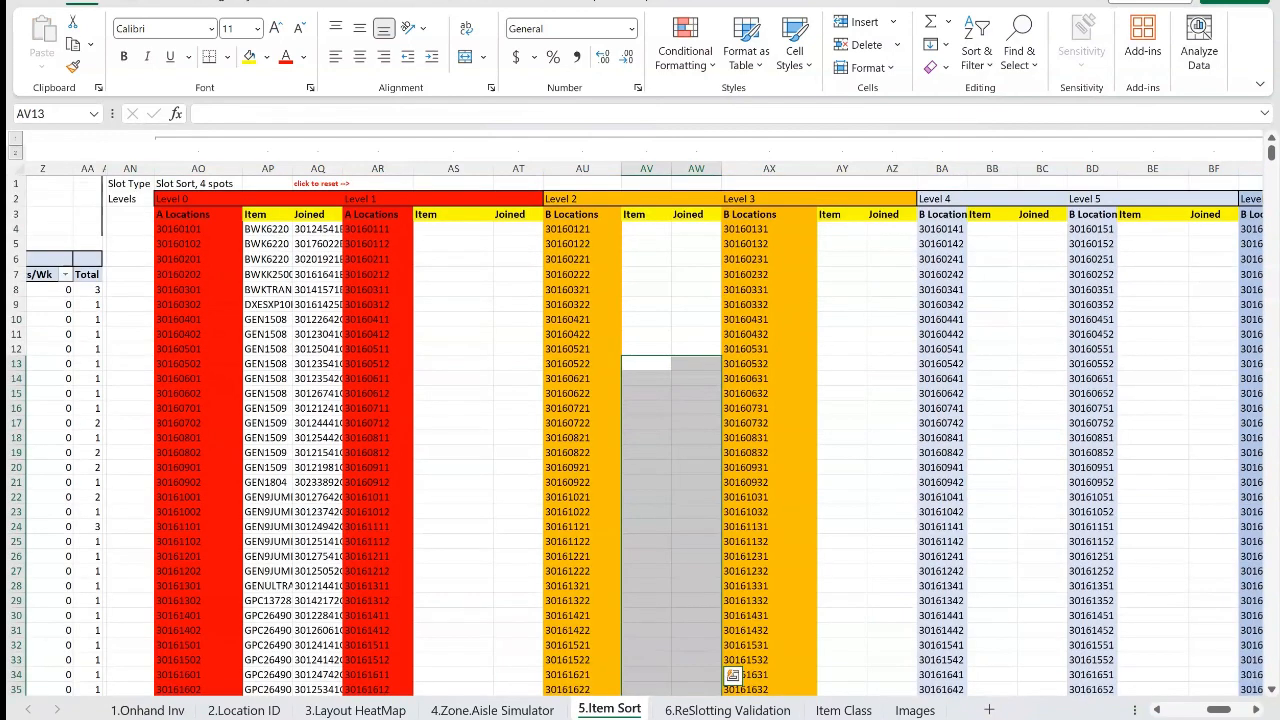
pyautogui.click(363, 183)
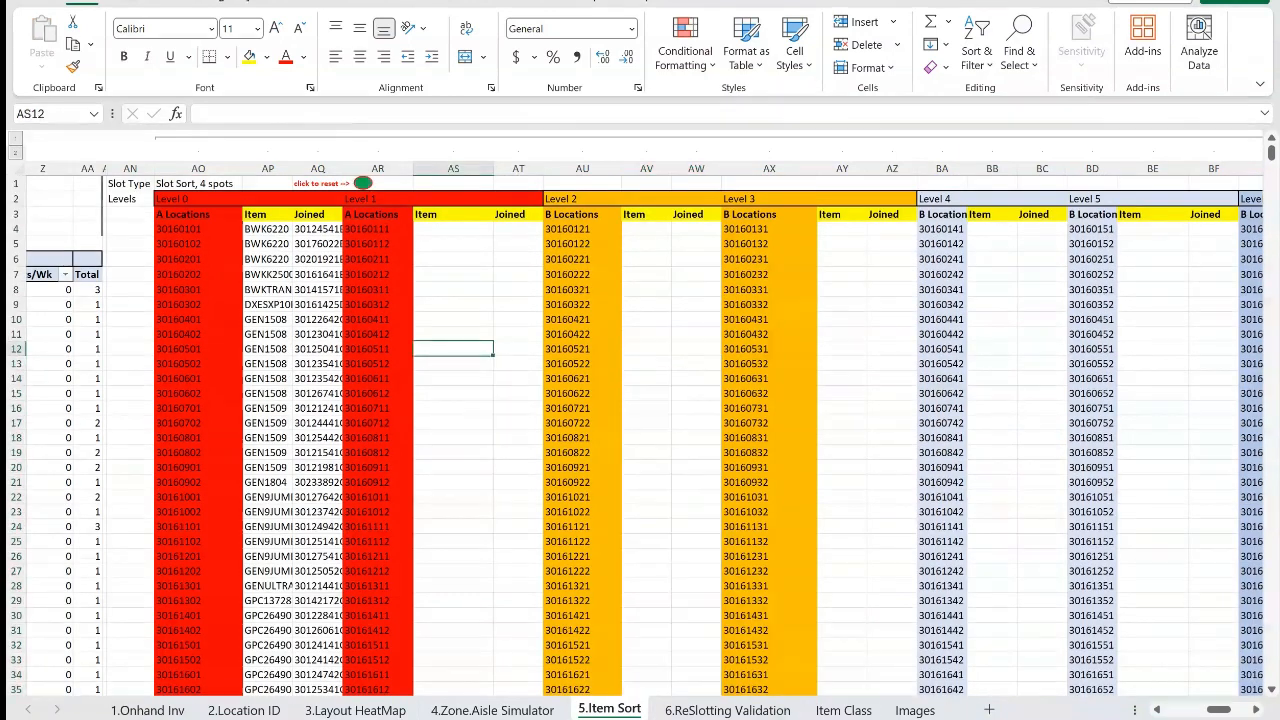
# Check the Item and Joined columns under Level 4 and Level 5 of the slot sort area
pyautogui.moveTo(1218, 709); pyautogui.dragTo(1221, 709)
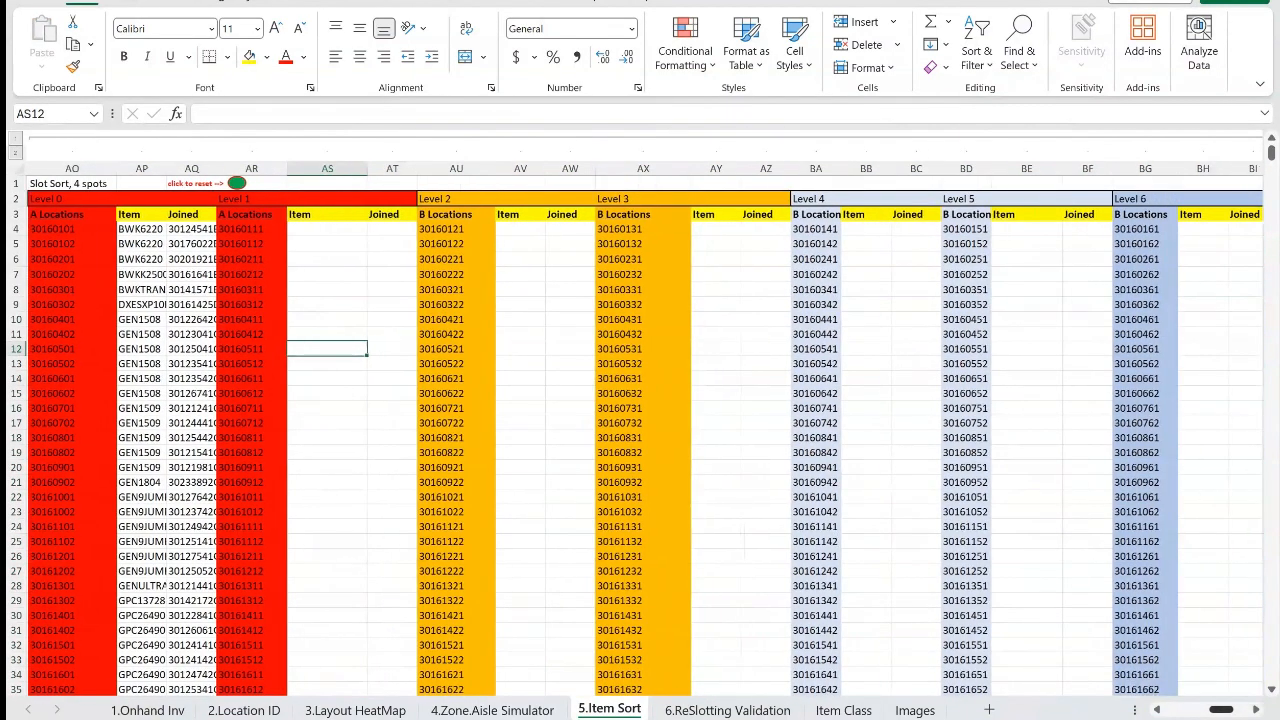
pyautogui.moveTo(865, 229); pyautogui.dragTo(916, 511)
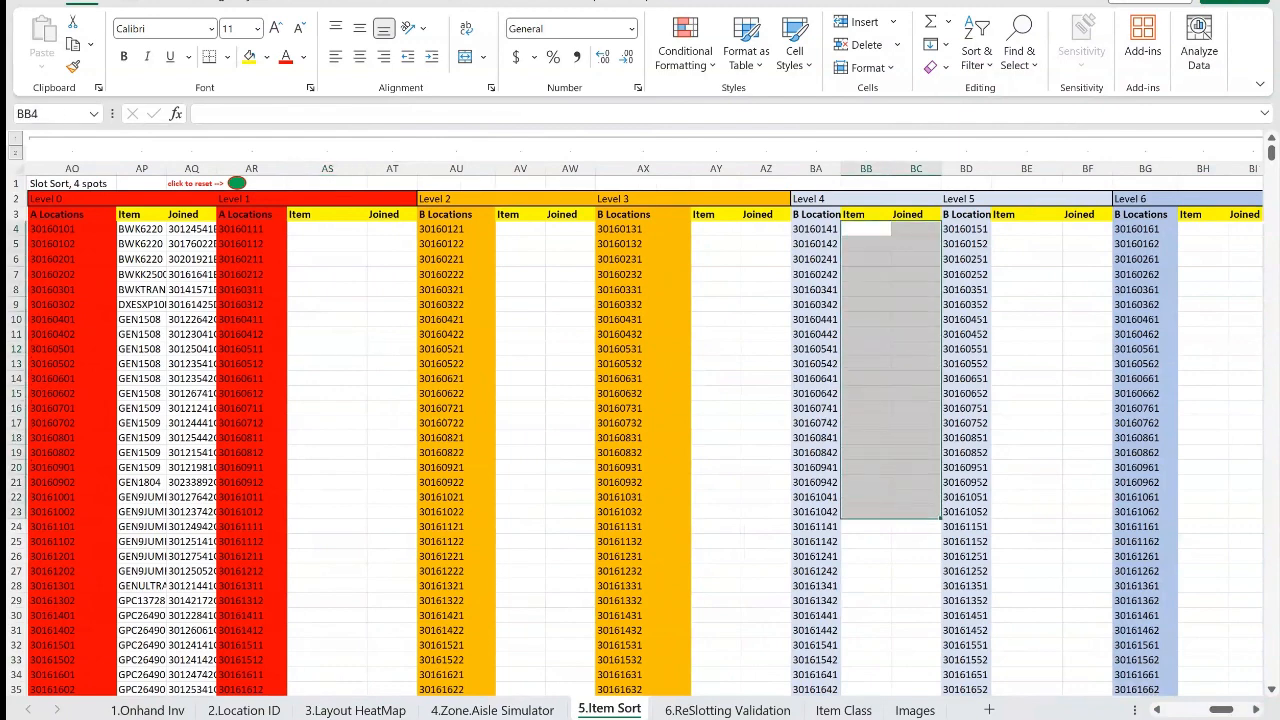
pyautogui.moveTo(1027, 229); pyautogui.dragTo(1087, 556)
pyautogui.moveTo(1087, 586); pyautogui.dragTo(1087, 600)
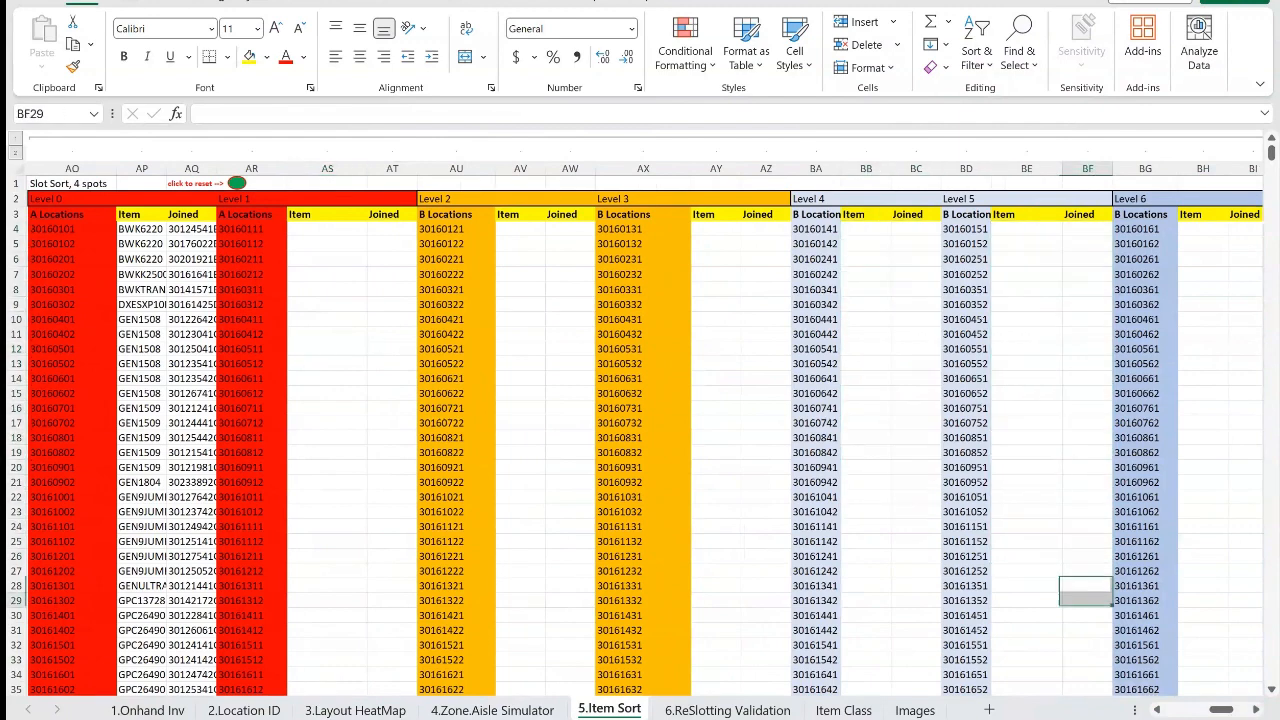
pyautogui.click(1087, 600)
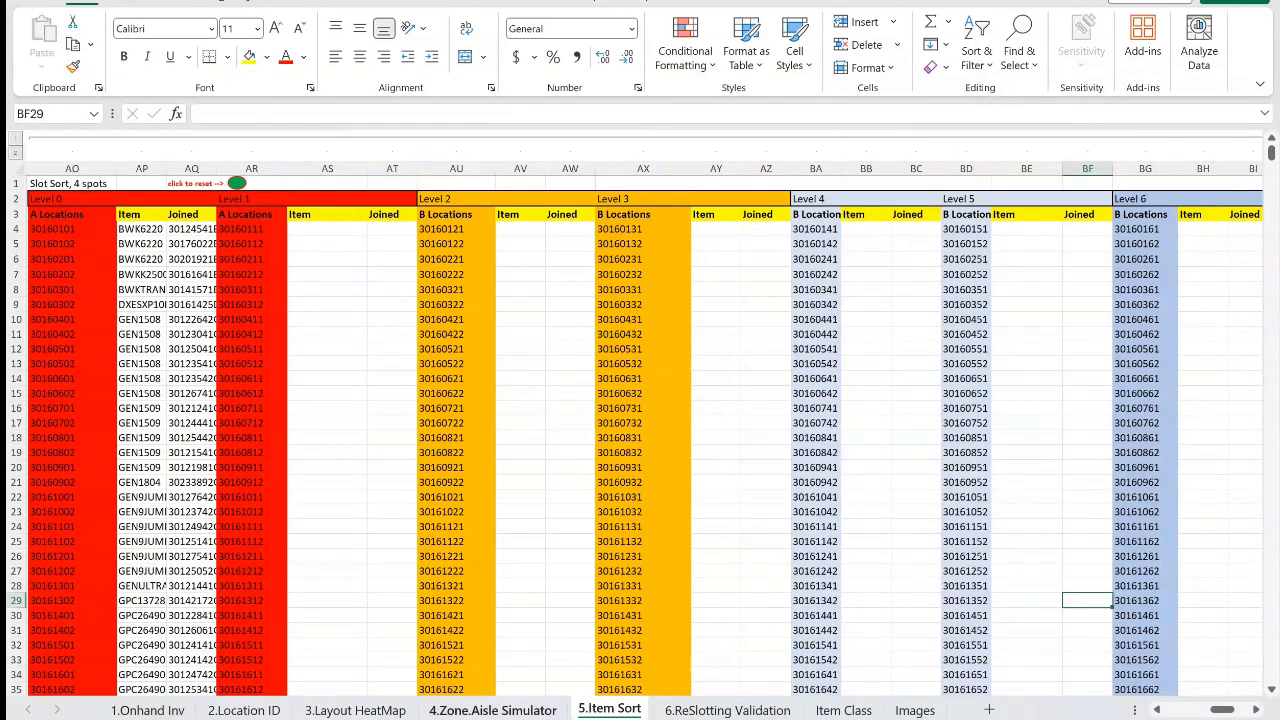
# Examine the Future State layout on the 4.Zone.Aisle Simulator sheet, checking how class A items fill the Level 0 slots
pyautogui.click(493, 710)
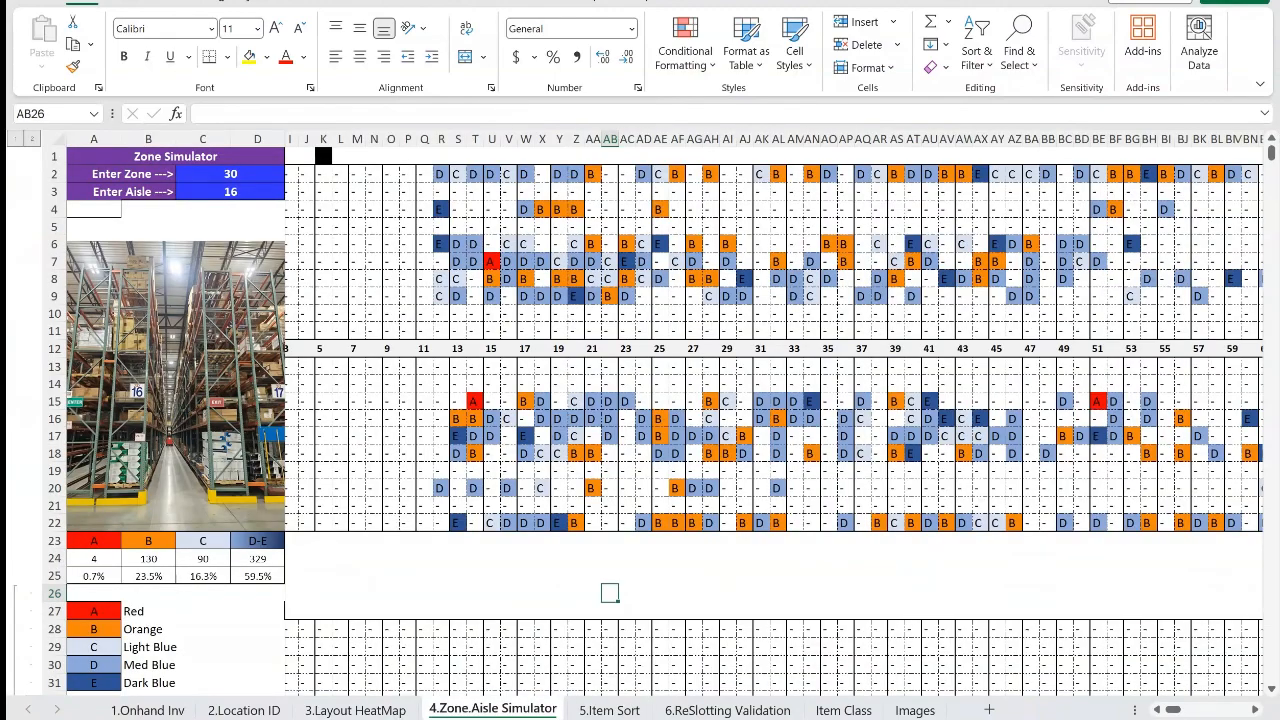
pyautogui.scroll(-4, 640, 420)
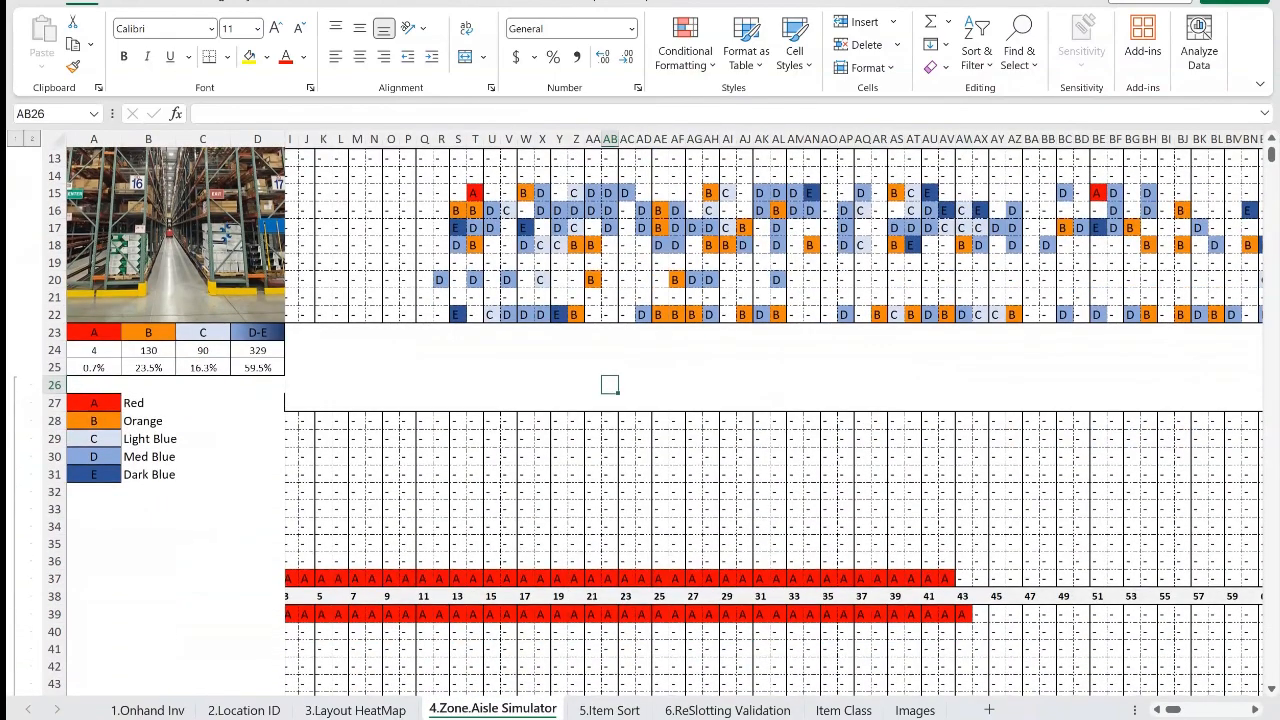
pyautogui.moveTo(1174, 710); pyautogui.dragTo(1170, 710)
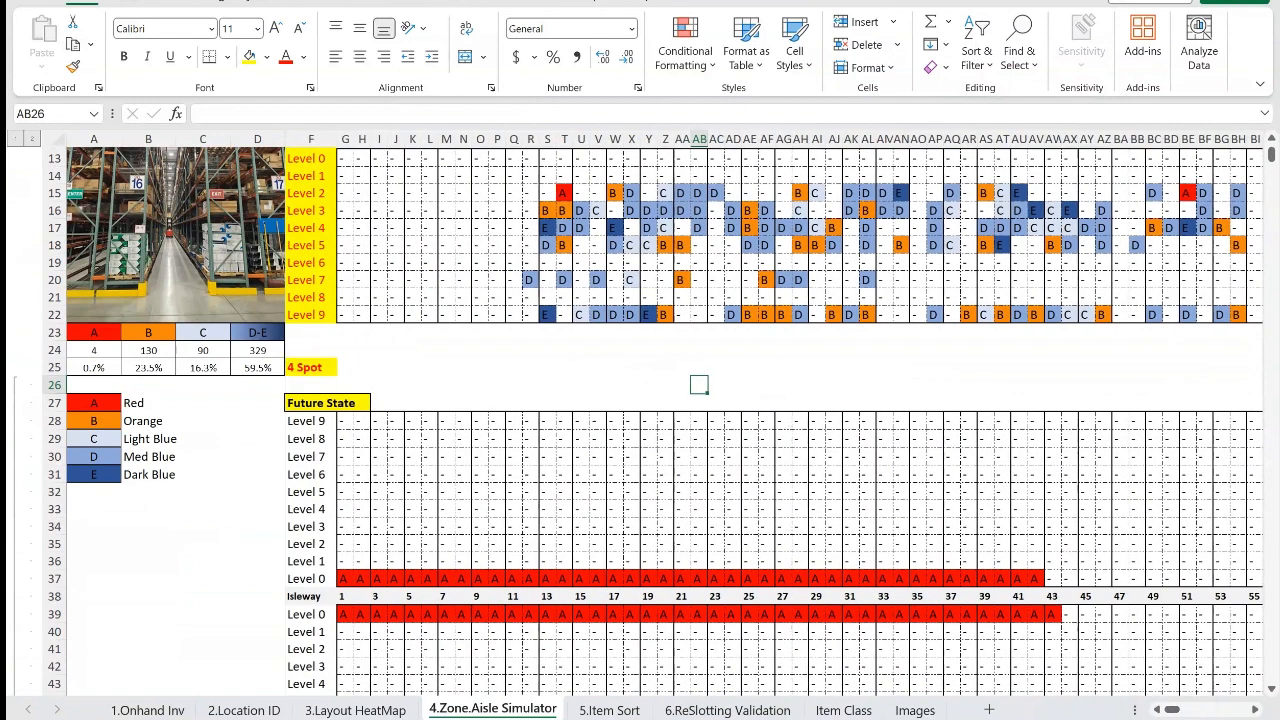
pyautogui.click(336, 405)
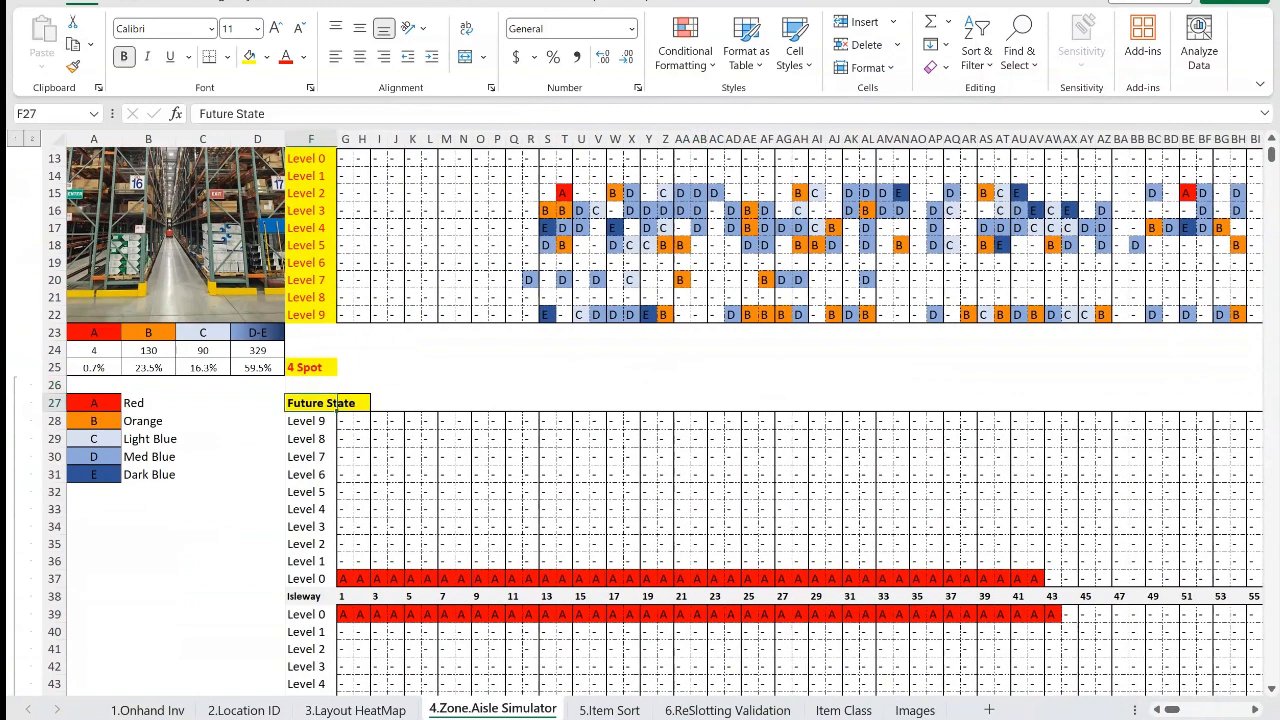
pyautogui.scroll(-2, 336, 405)
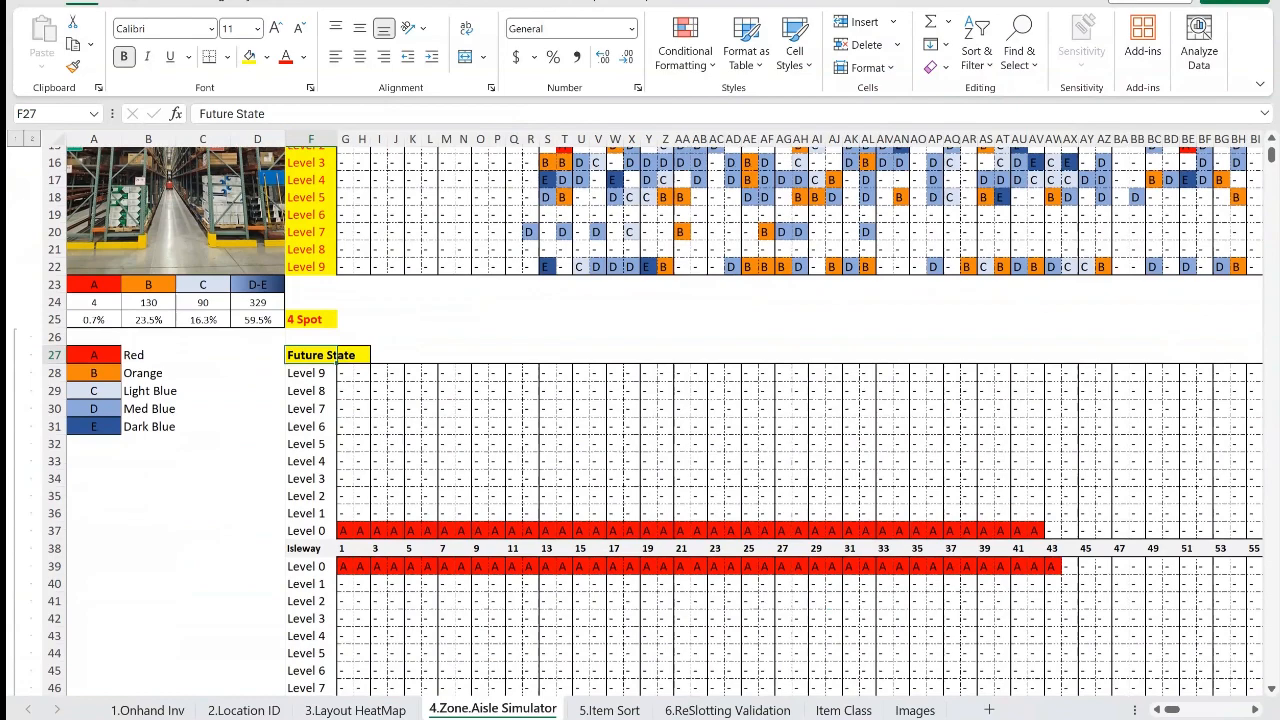
pyautogui.keyDown('ctrl'); pyautogui.scroll(-2, 338, 357); pyautogui.keyUp('ctrl')
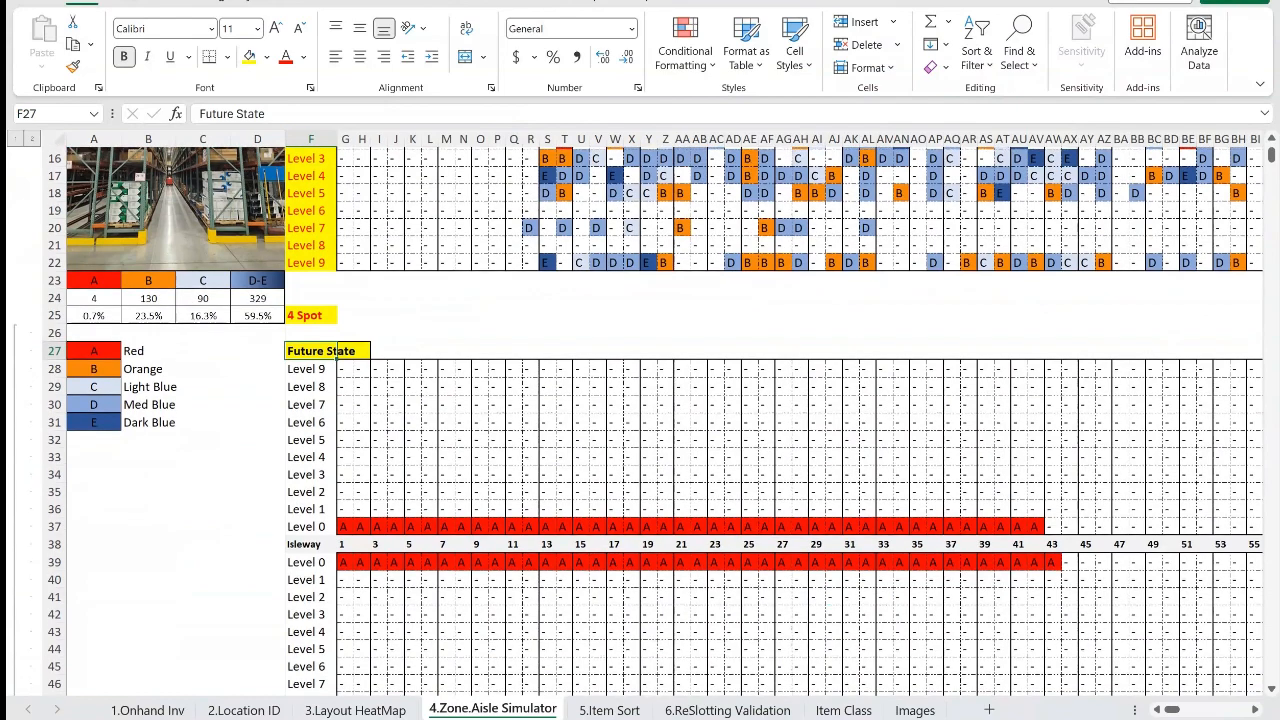
pyautogui.keyDown('ctrl'); pyautogui.scroll(-2, 287, 334); pyautogui.keyUp('ctrl')
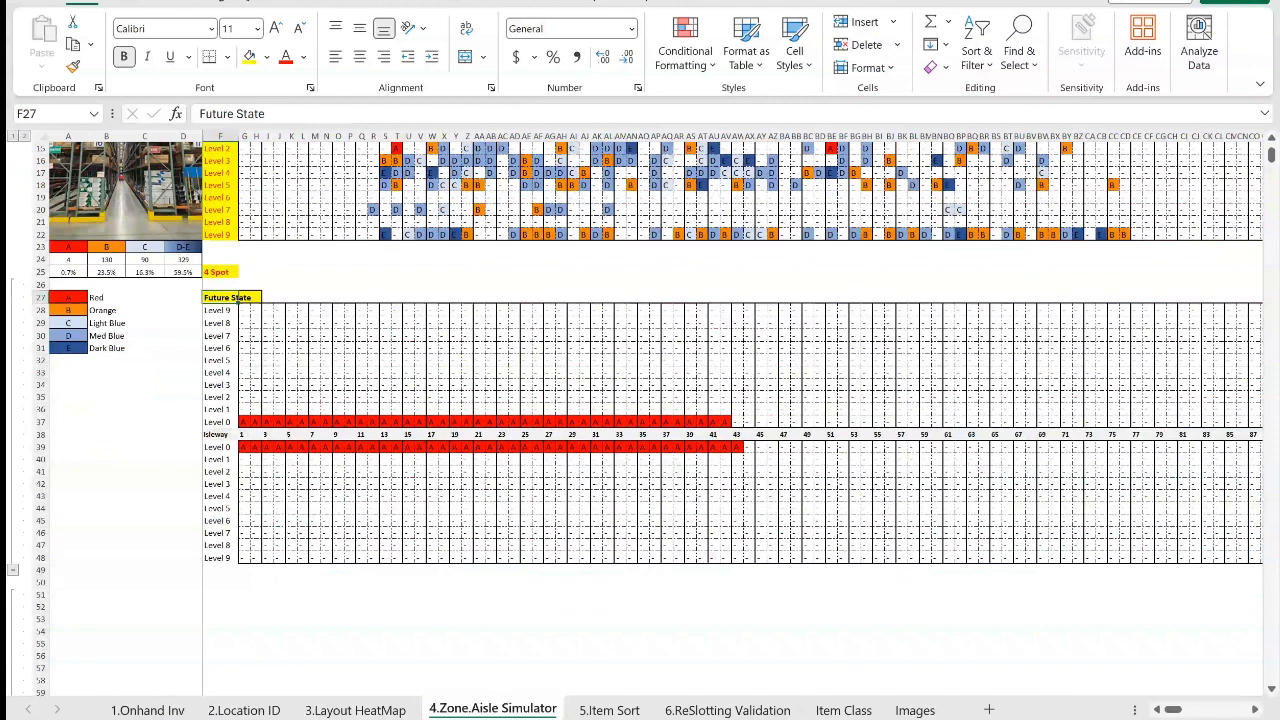
# Return to the 5.Item Sort sheet and copy the class B pivot table's SKU and Joined values, rows 8 to 60 (H8:I60)
pyautogui.click(609, 710)
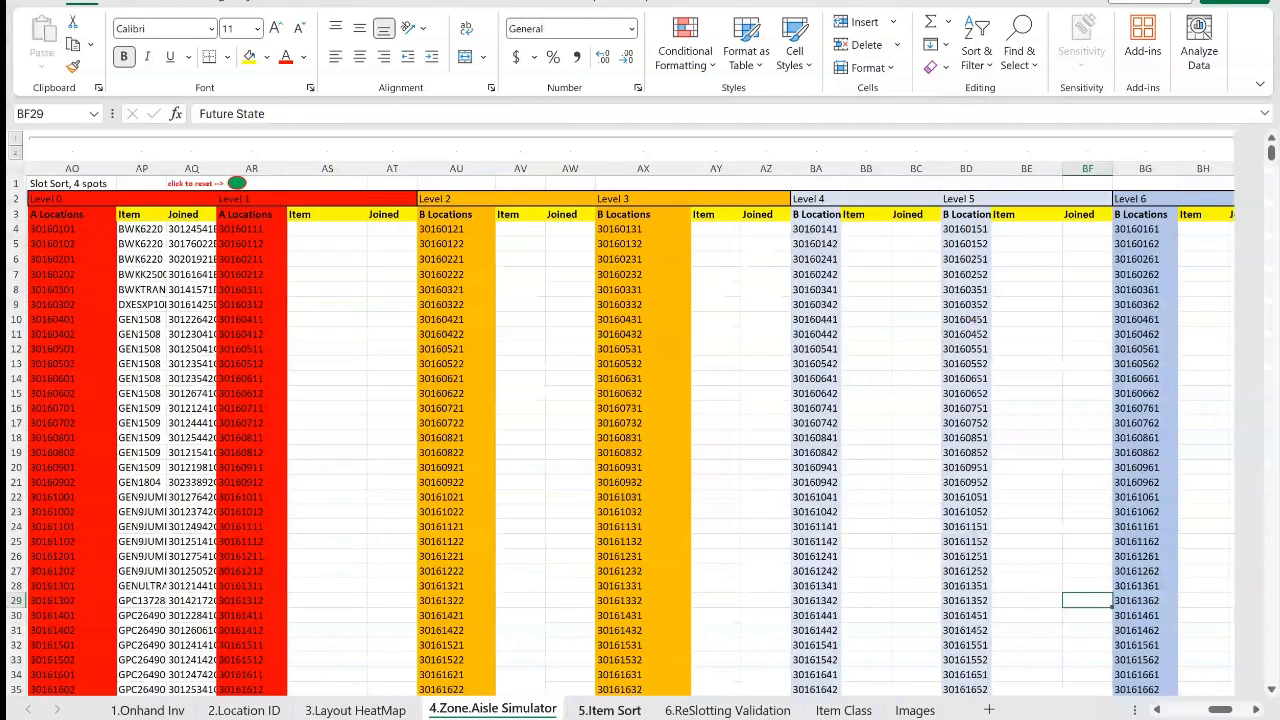
pyautogui.moveTo(1220, 710); pyautogui.dragTo(1177, 710)
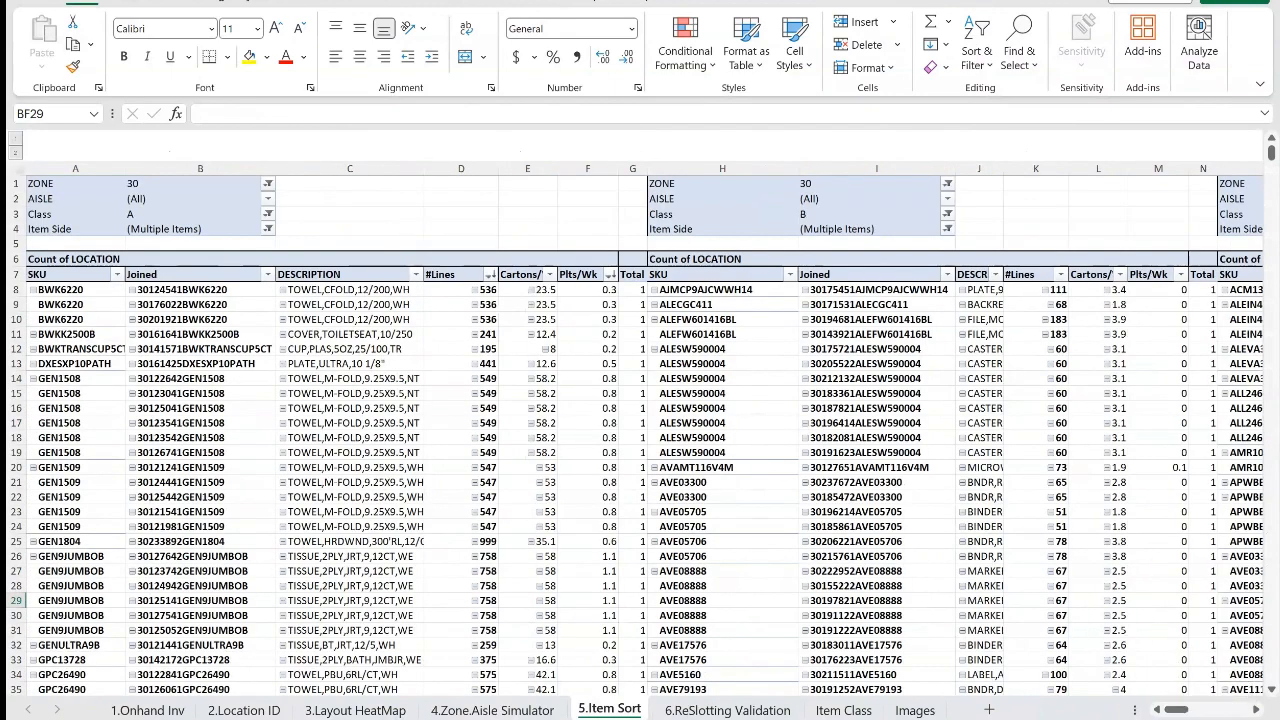
pyautogui.moveTo(700, 289); pyautogui.dragTo(876, 688)
pyautogui.rightClick(882, 287)
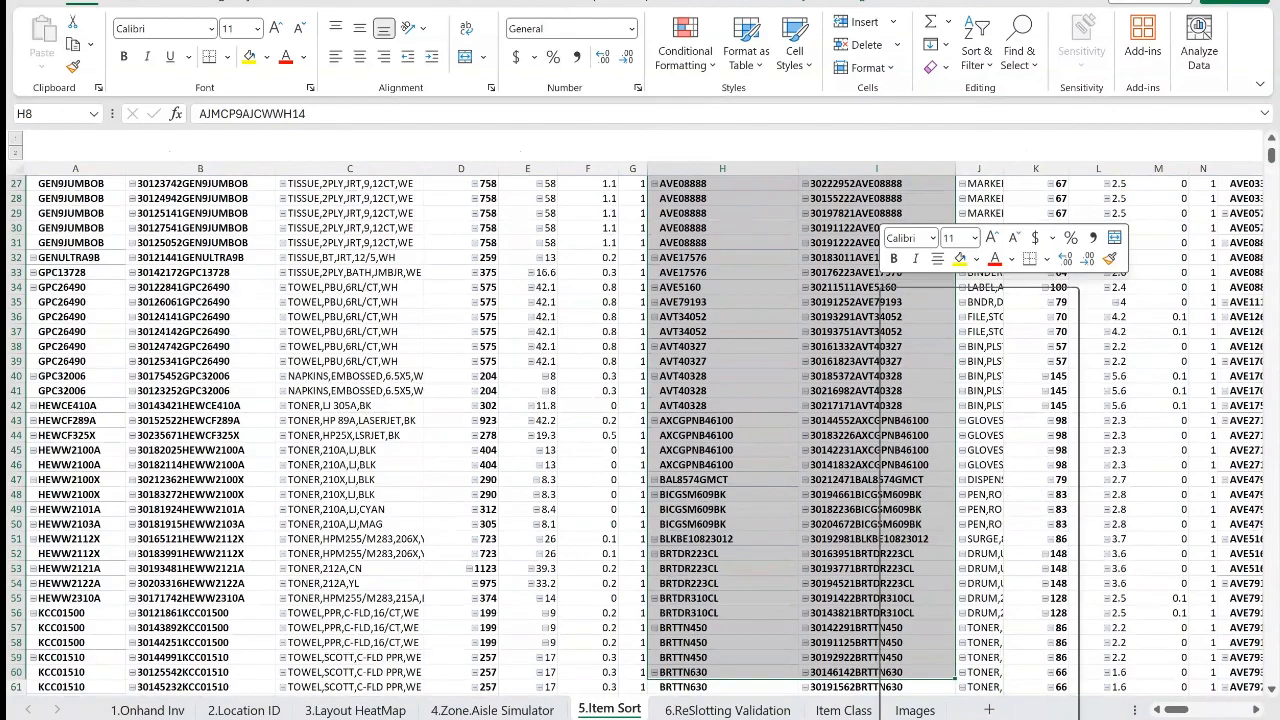
pyautogui.click(910, 331)
pyautogui.scroll(9, 910, 331)
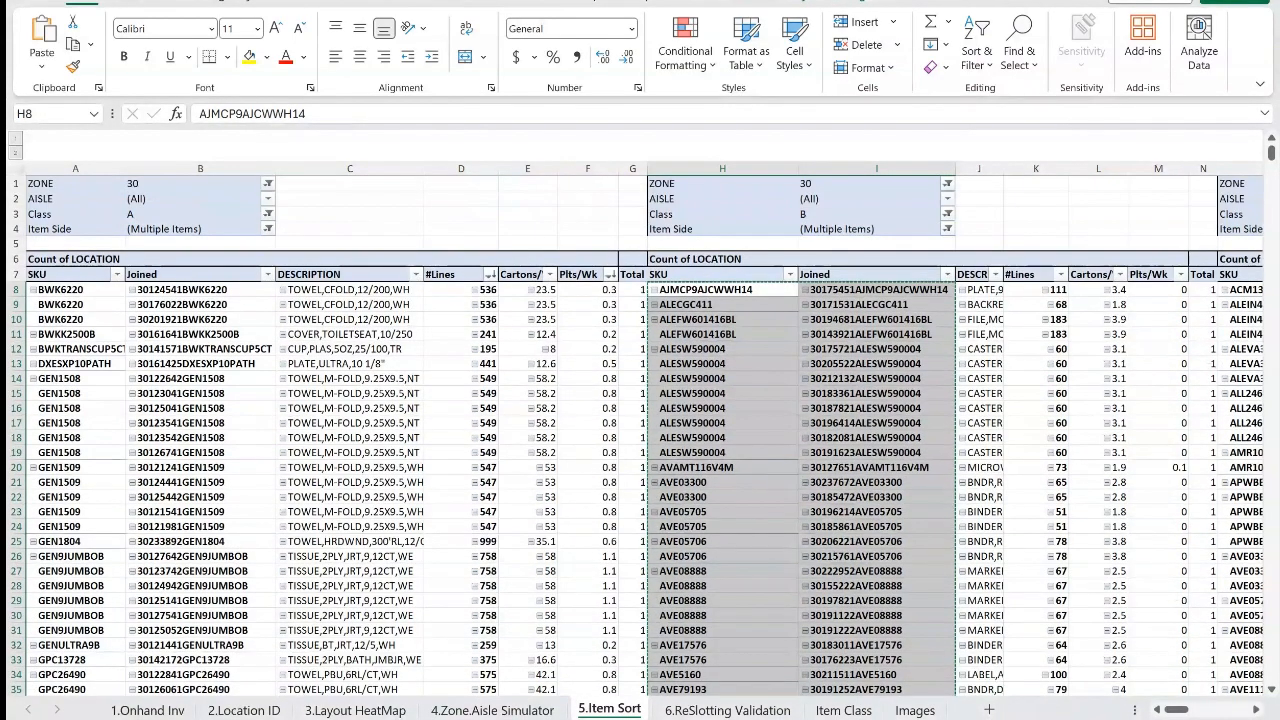
# Paste the copied class B SKU and Joined data as values into the Level 2 Item and Joined columns, starting at AV4
pyautogui.moveTo(1177, 710); pyautogui.dragTo(1219, 710)
pyautogui.click(646, 259)
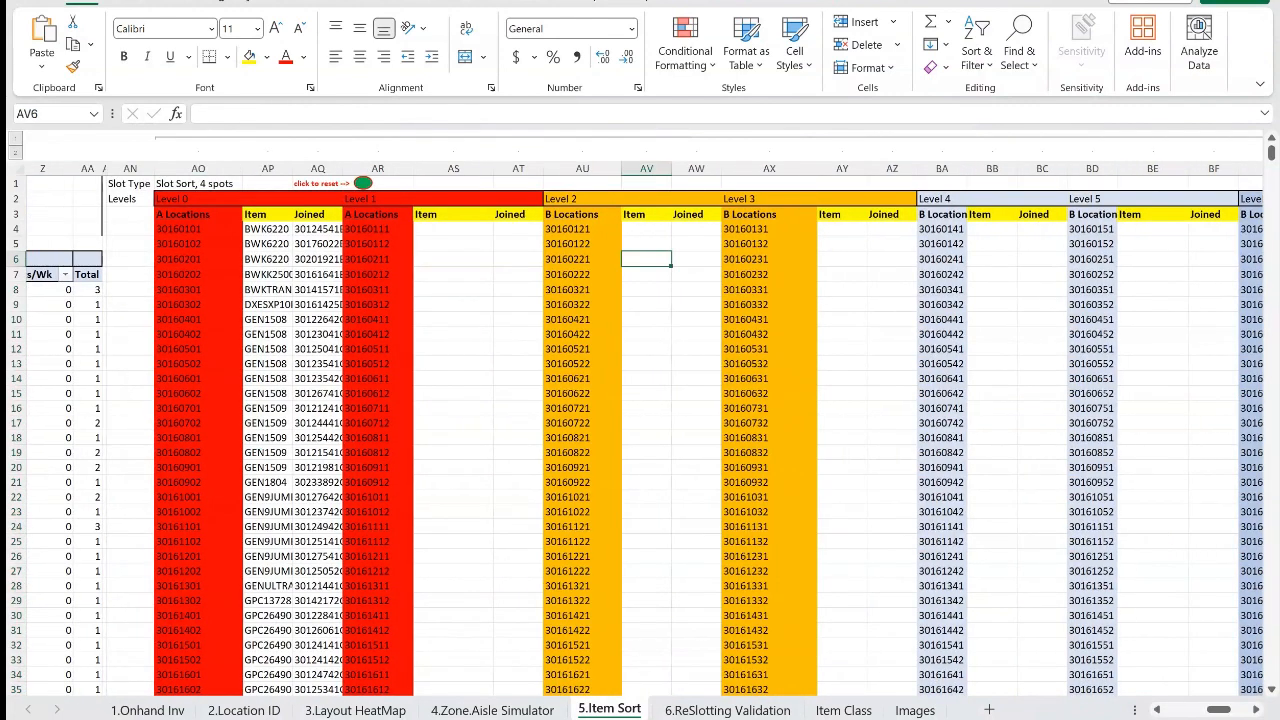
pyautogui.click(646, 229)
pyautogui.rightClick(648, 229)
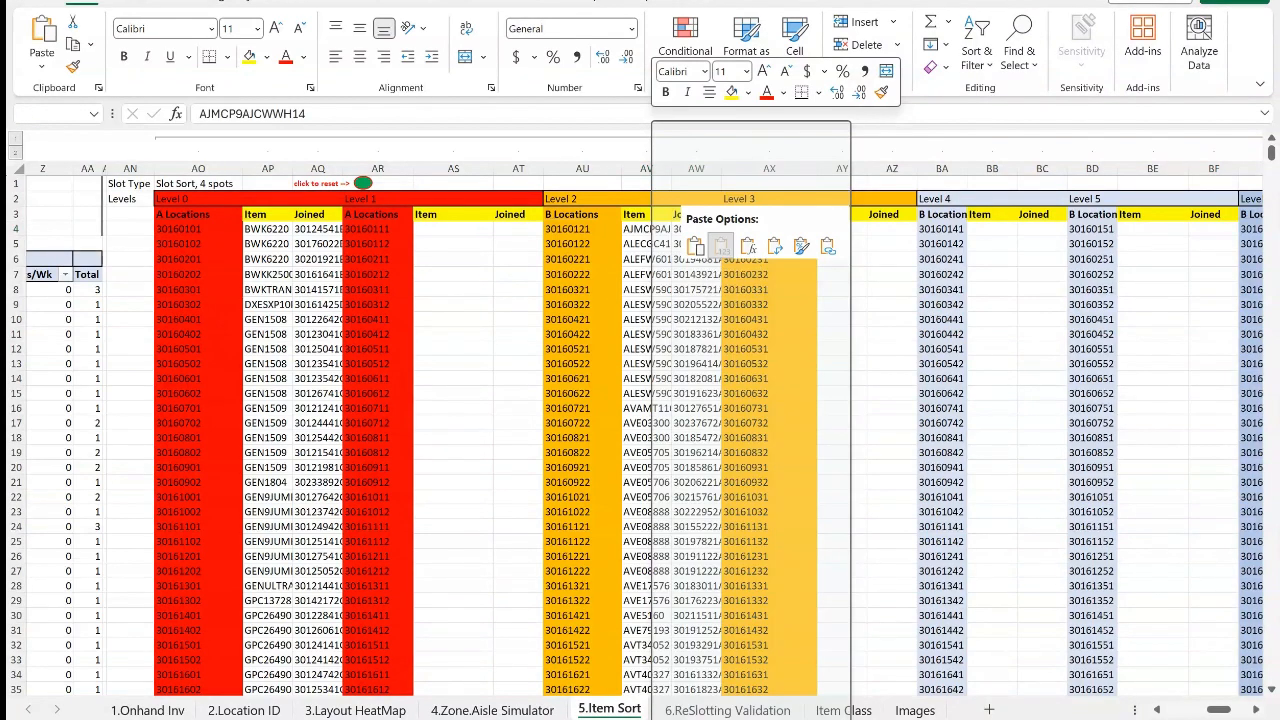
pyautogui.click(721, 247)
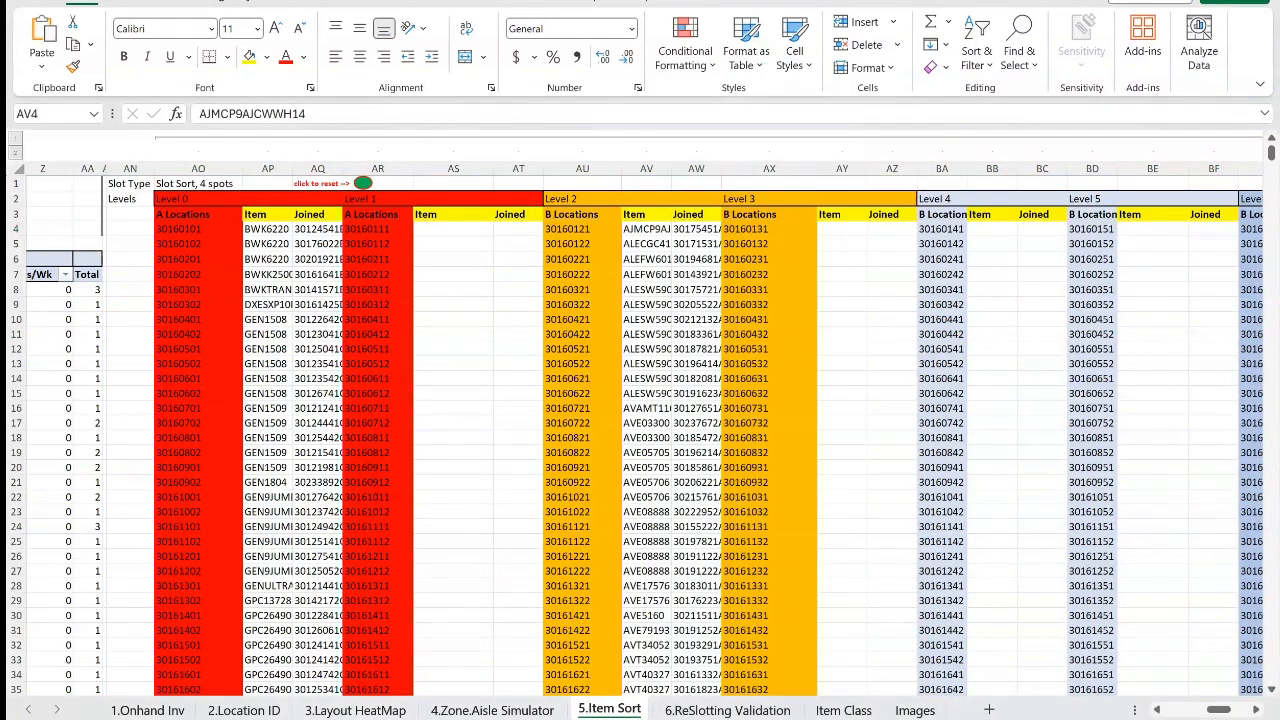
pyautogui.click(696, 349)
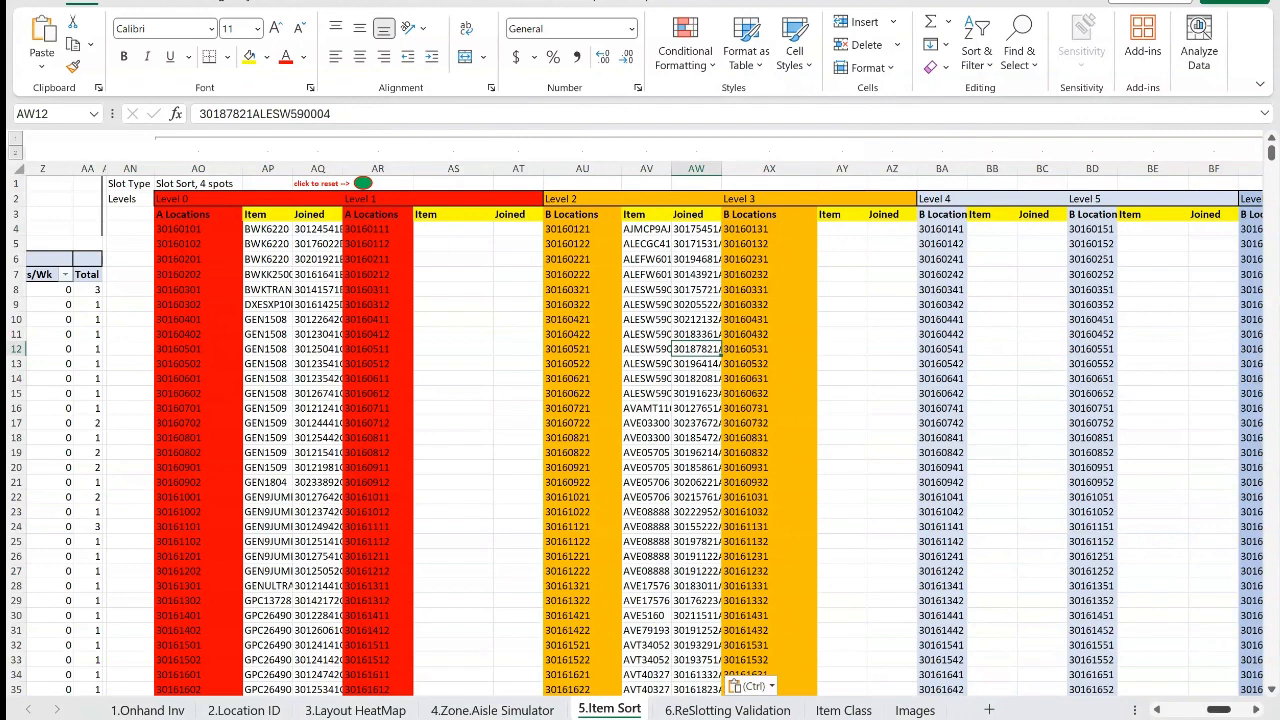
# Check the Item and Joined columns under Levels 1, 3, 4 and 5, and the 4 Spot summary in columns BT:BW
pyautogui.moveTo(453, 229); pyautogui.dragTo(518, 512)
pyautogui.moveTo(842, 229); pyautogui.dragTo(898, 512)
pyautogui.moveTo(992, 215); pyautogui.dragTo(1042, 379)
pyautogui.moveTo(1152, 229); pyautogui.dragTo(1122, 453)
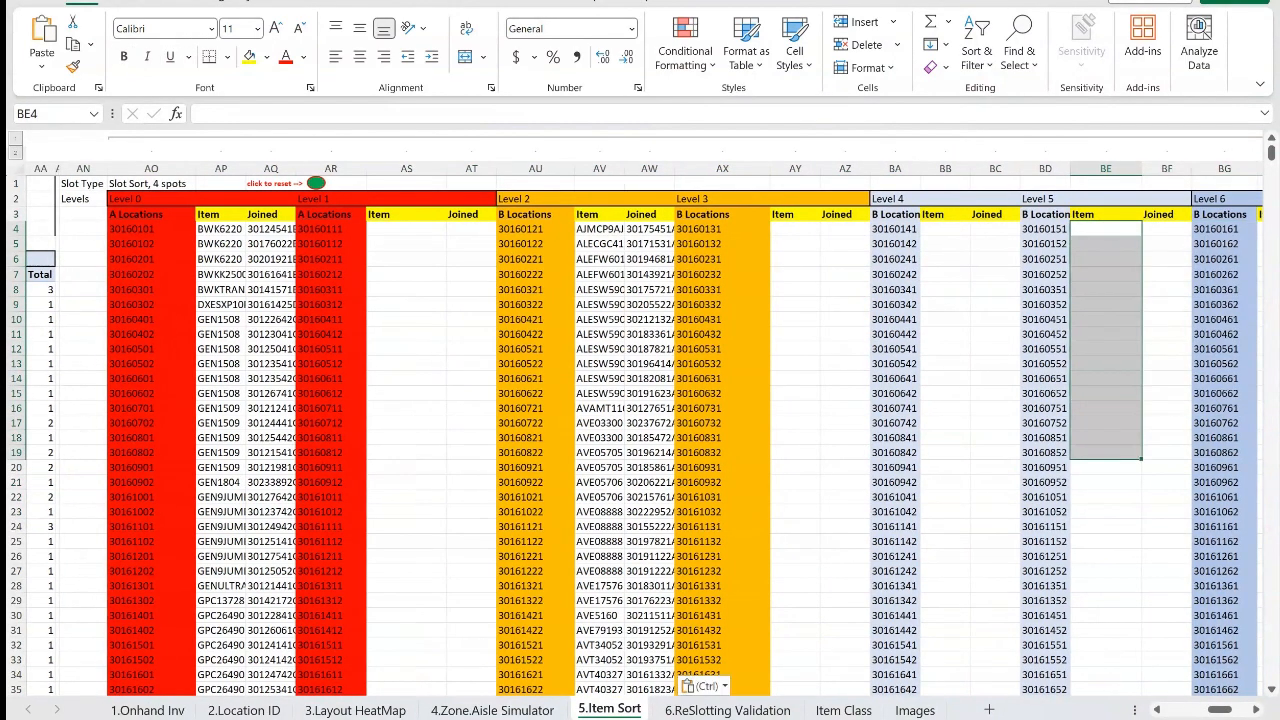
pyautogui.moveTo(1218, 710); pyautogui.dragTo(1237, 710)
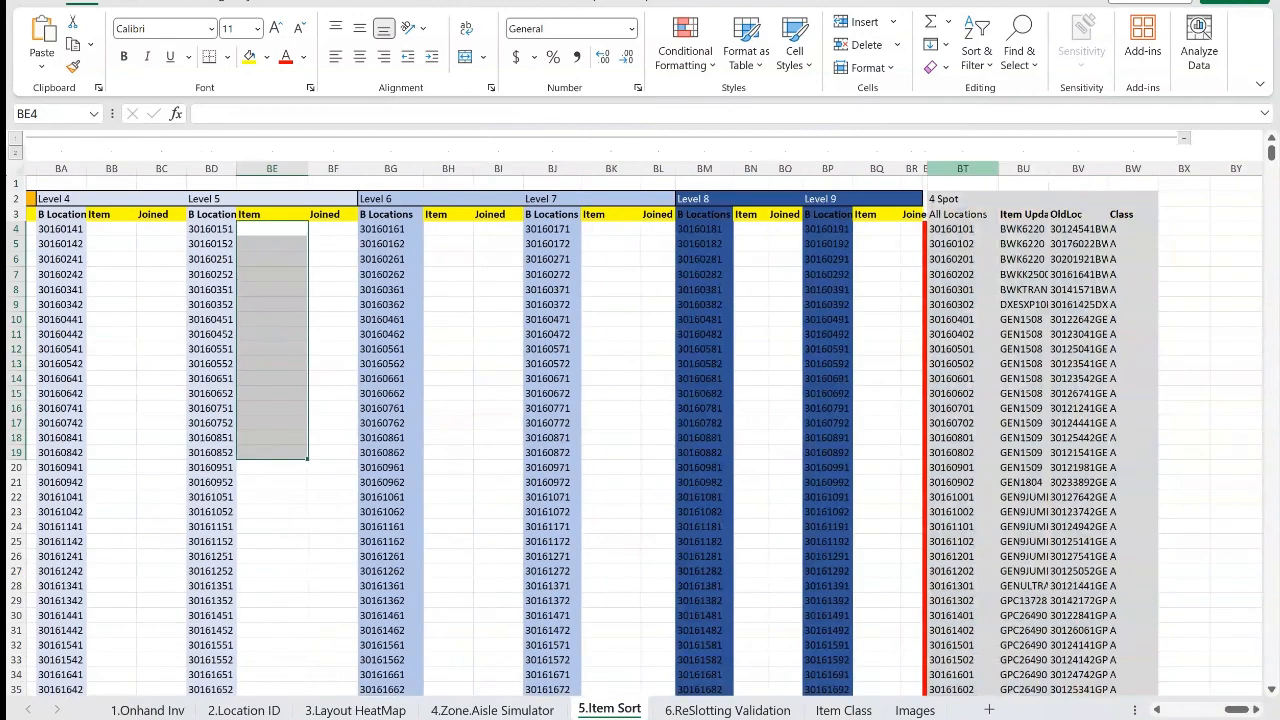
pyautogui.moveTo(962, 168); pyautogui.dragTo(1135, 168)
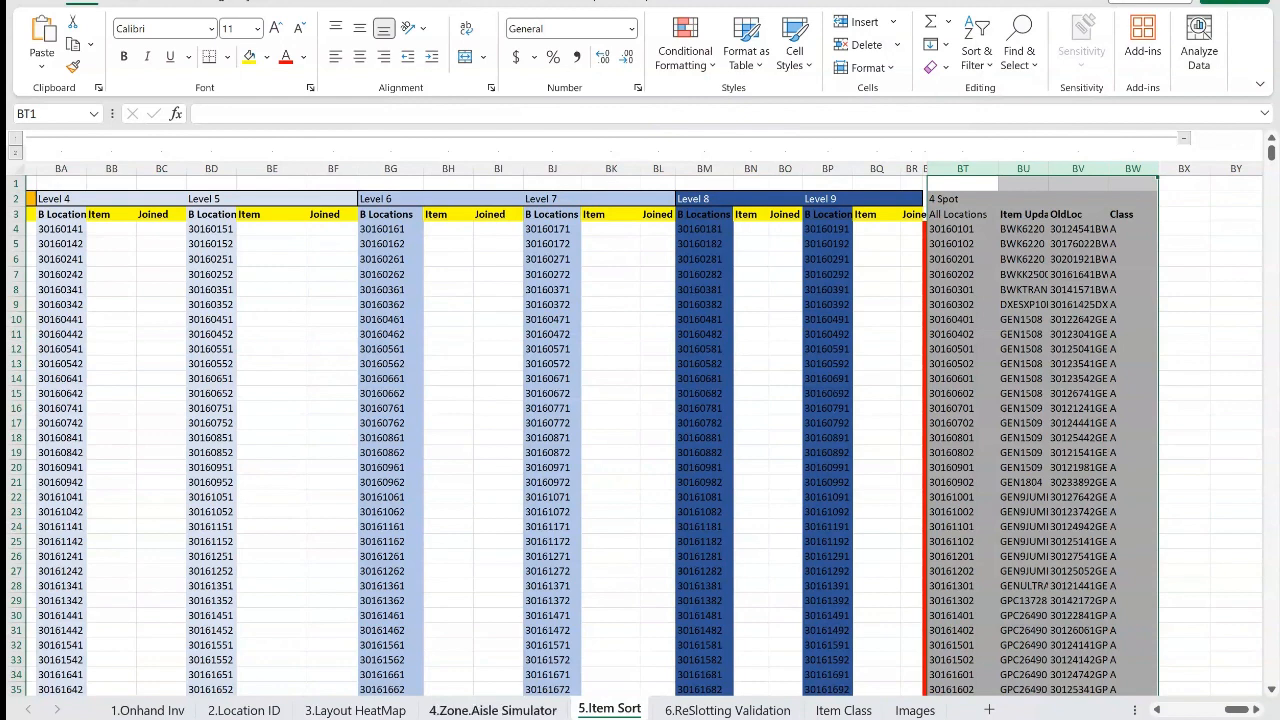
# Examine the class B placement on Level 2 of the 4.Zone.Aisle Simulator's Future State and compare it with the Current State
pyautogui.click(493, 710)
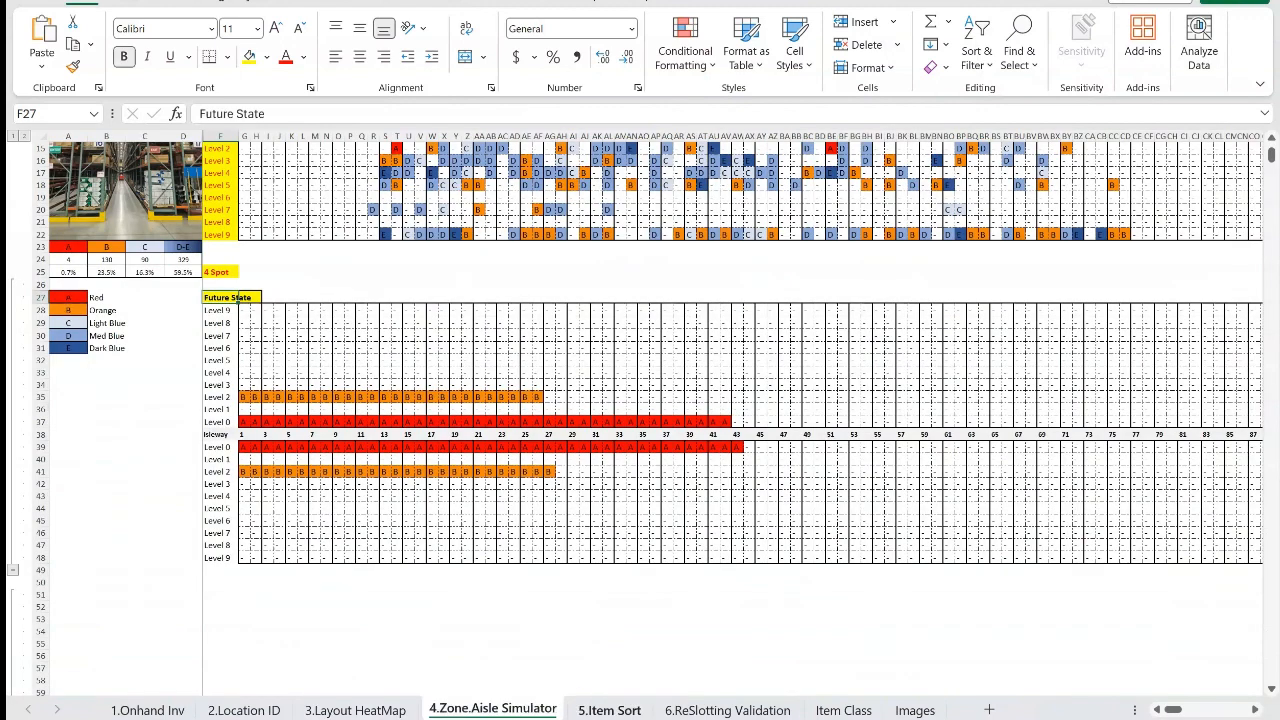
pyautogui.click(491, 619)
pyautogui.moveTo(553, 471); pyautogui.dragTo(244, 471)
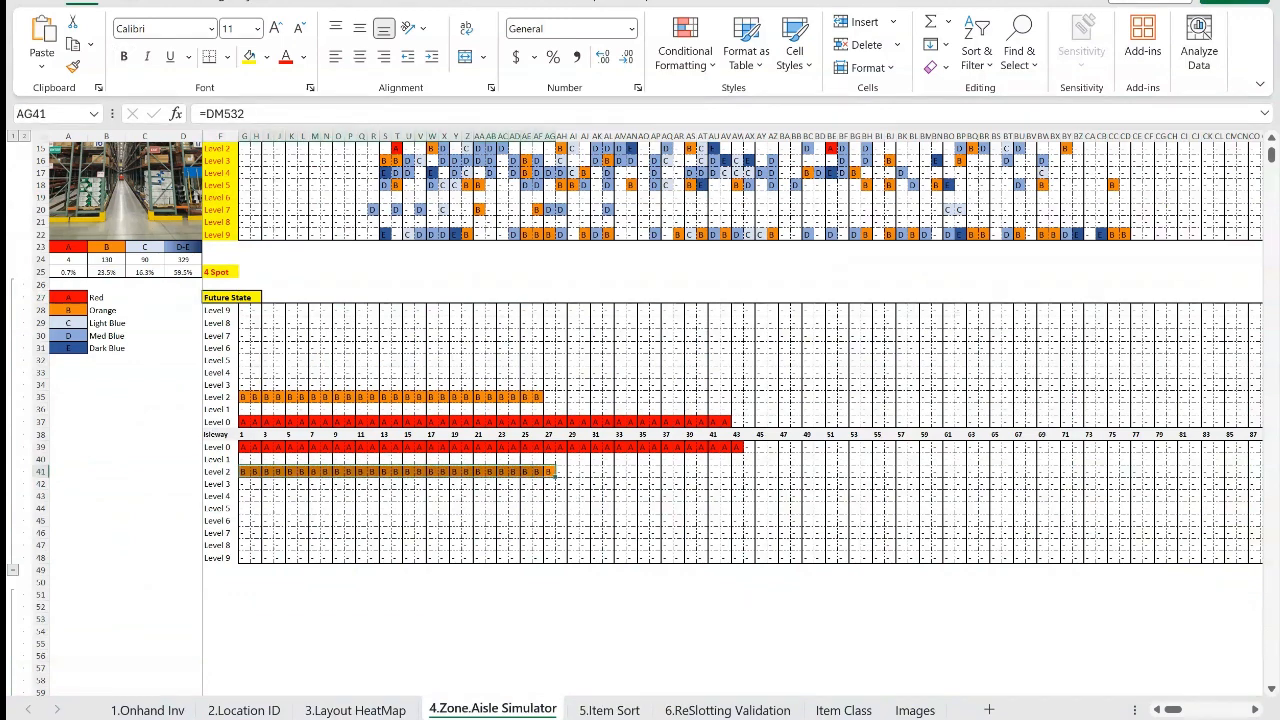
pyautogui.scroll(3, 244, 471)
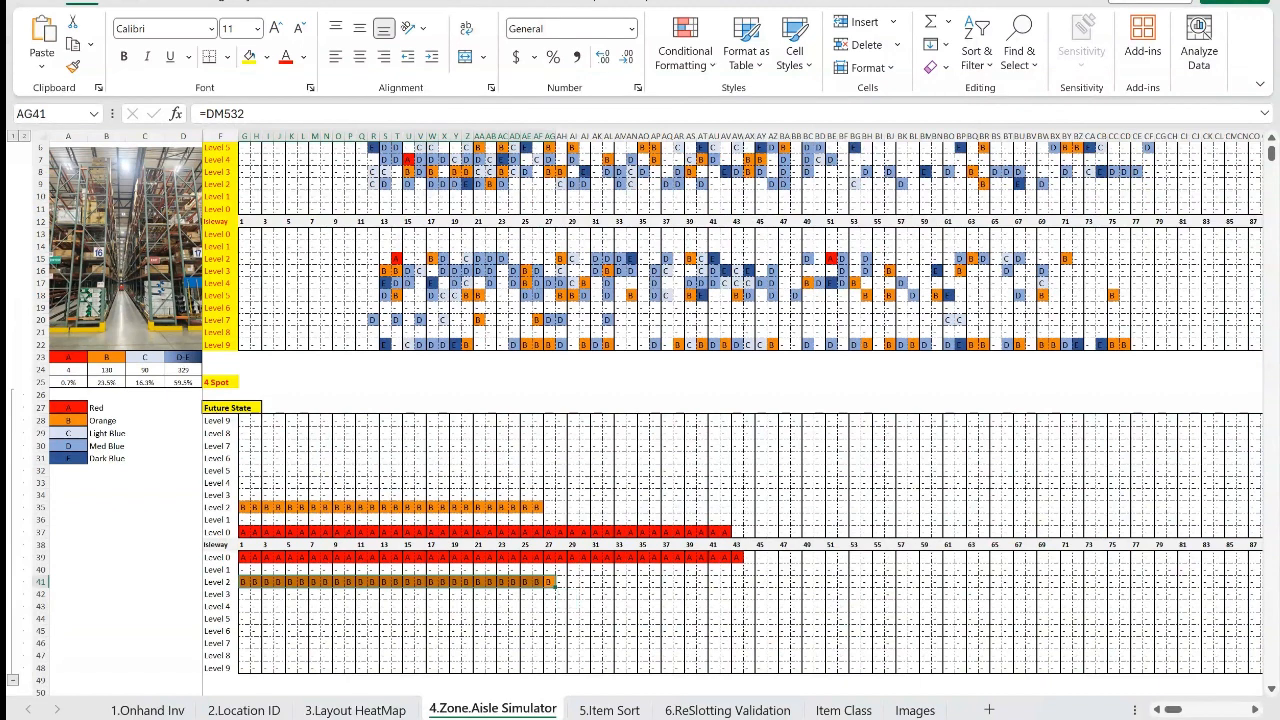
pyautogui.moveTo(227, 408); pyautogui.dragTo(1118, 422)
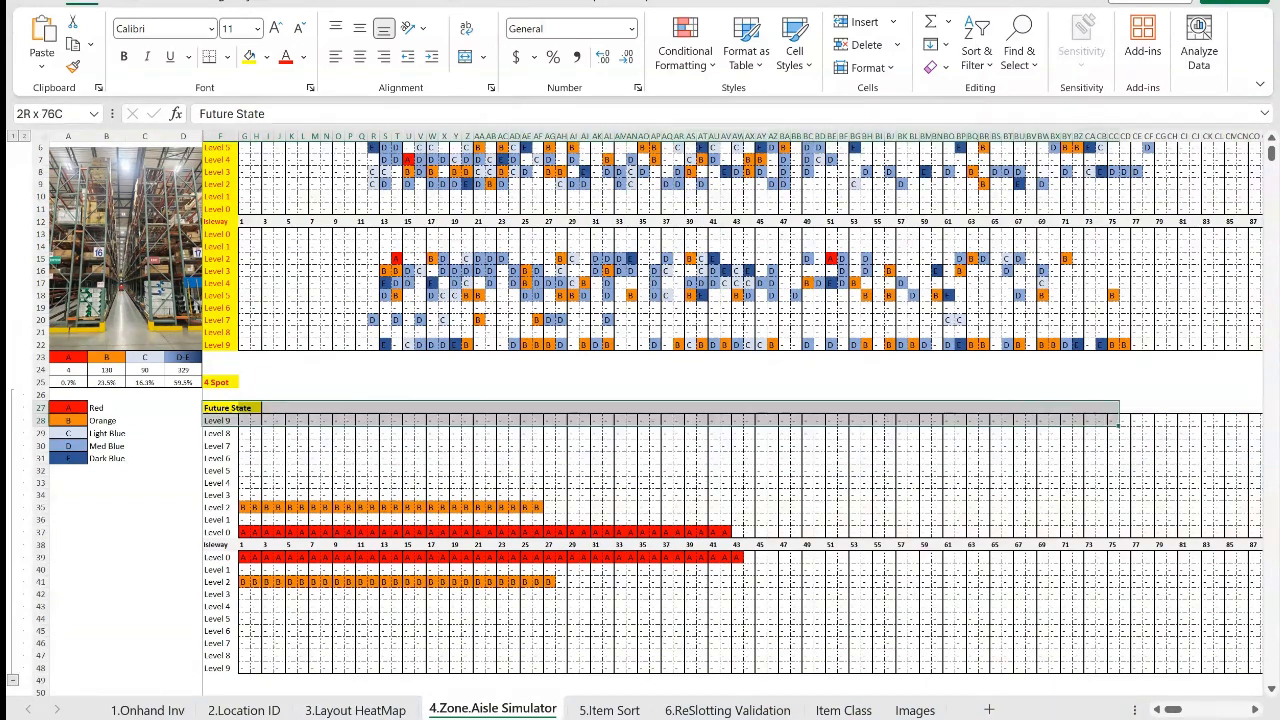
pyautogui.click(1201, 384)
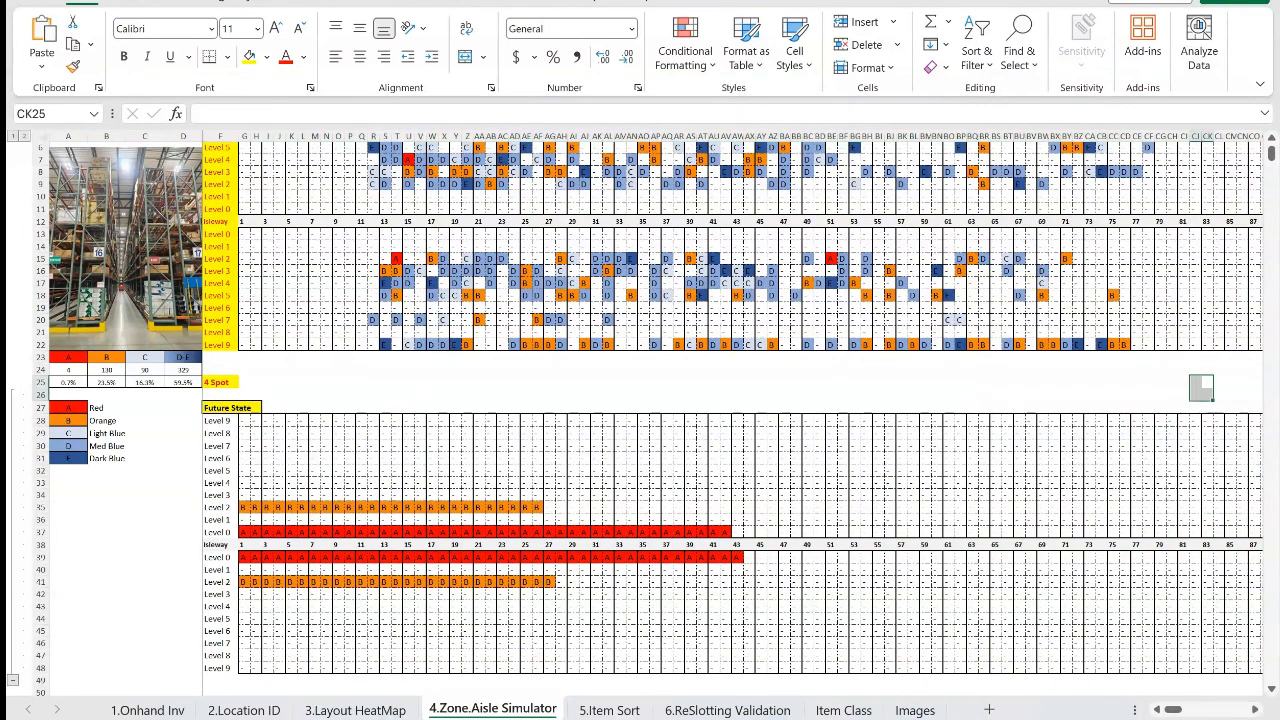
pyautogui.scroll(-1, 640, 420)
pyautogui.scroll(3, 640, 420)
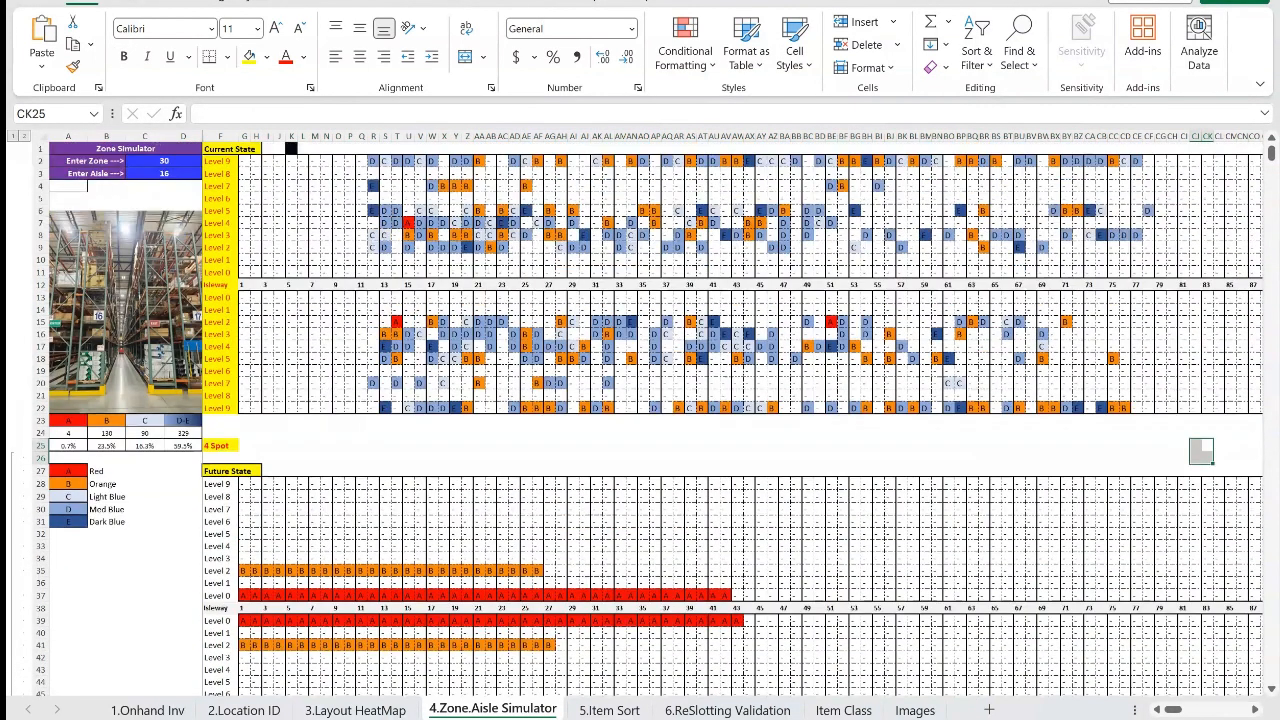
# Review the class A block on the 6.ReSlotting Validation sheet, including its Old Location and OH Cube columns
pyautogui.hotkey('ctrl', 'pagedown')
pyautogui.hotkey('ctrl', 'pagedown')
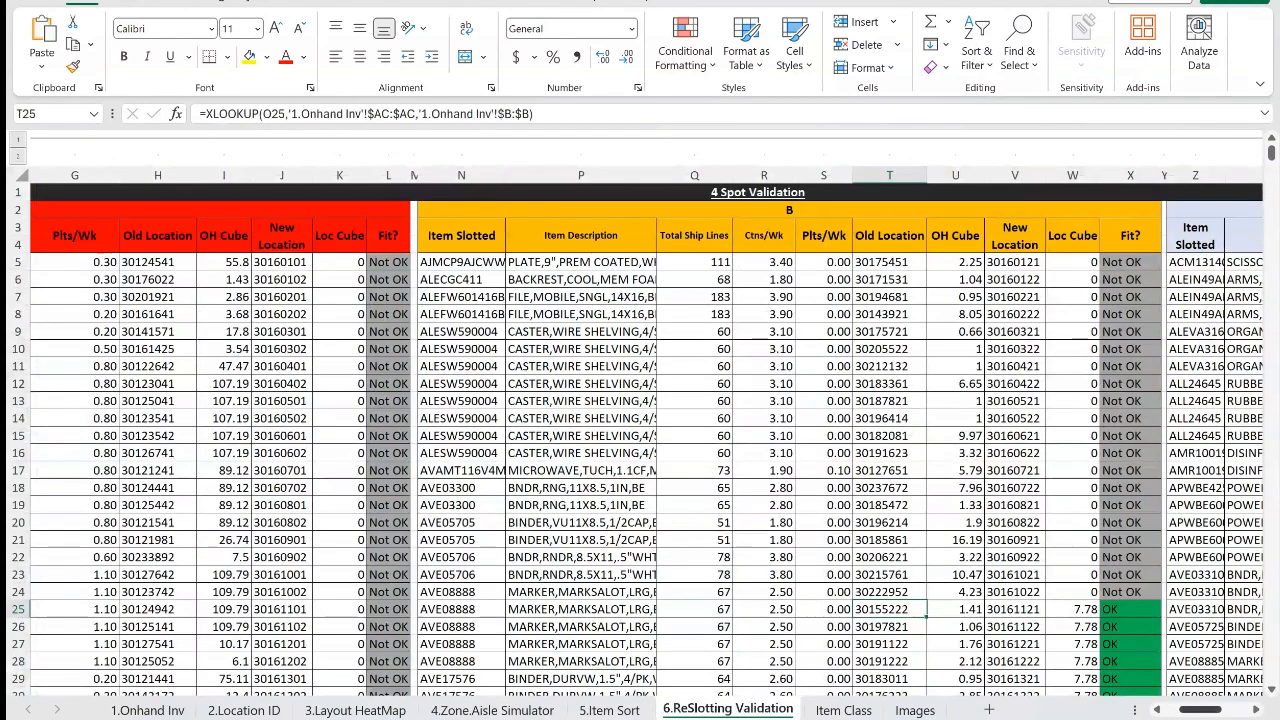
pyautogui.moveTo(1200, 710); pyautogui.dragTo(1186, 710)
pyautogui.moveTo(430, 210); pyautogui.dragTo(430, 690)
pyautogui.scroll(2, 430, 600)
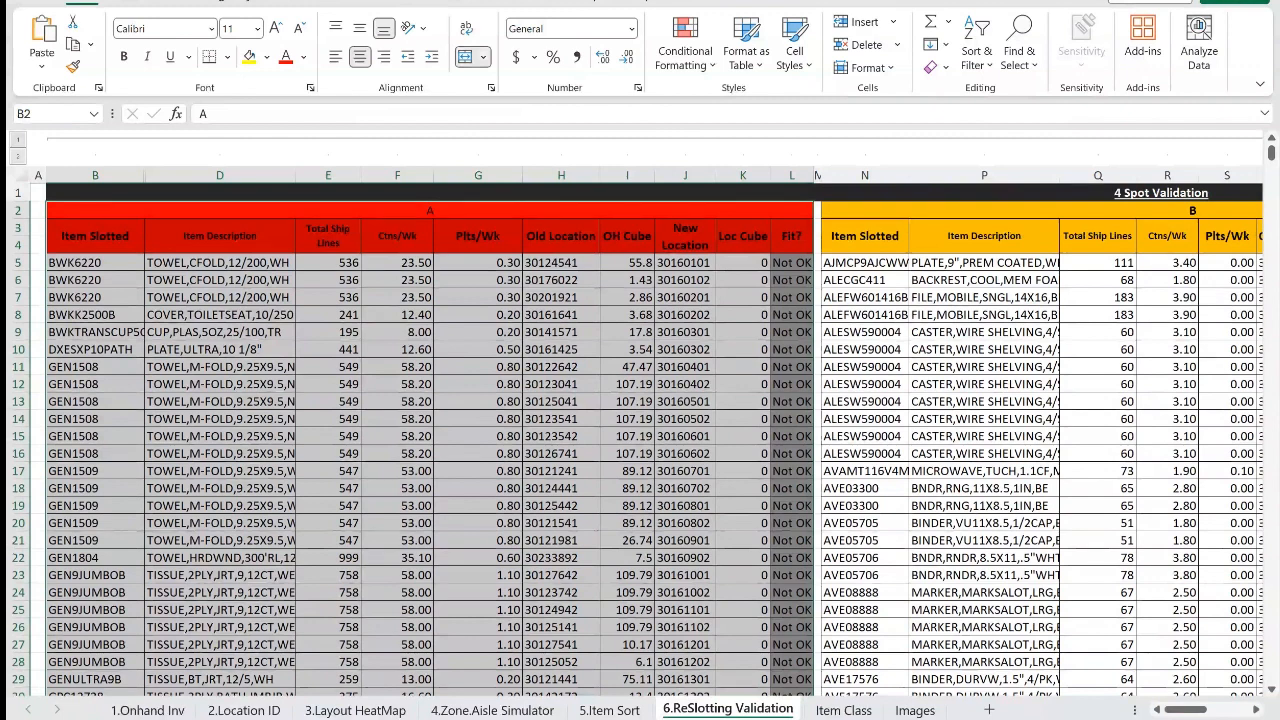
pyautogui.moveTo(561, 280); pyautogui.dragTo(561, 593)
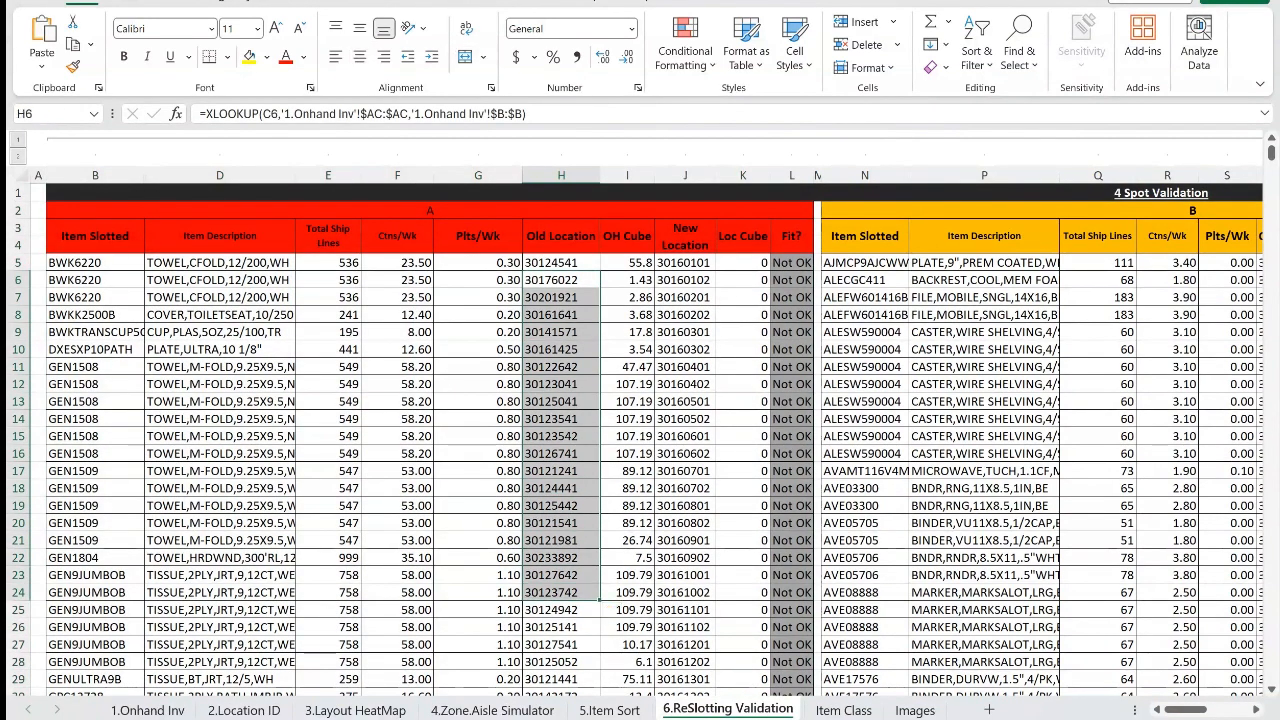
pyautogui.moveTo(627, 297); pyautogui.dragTo(627, 593)
# Check the New Location and Loc Cube columns of the class A validation block
pyautogui.click(685, 237)
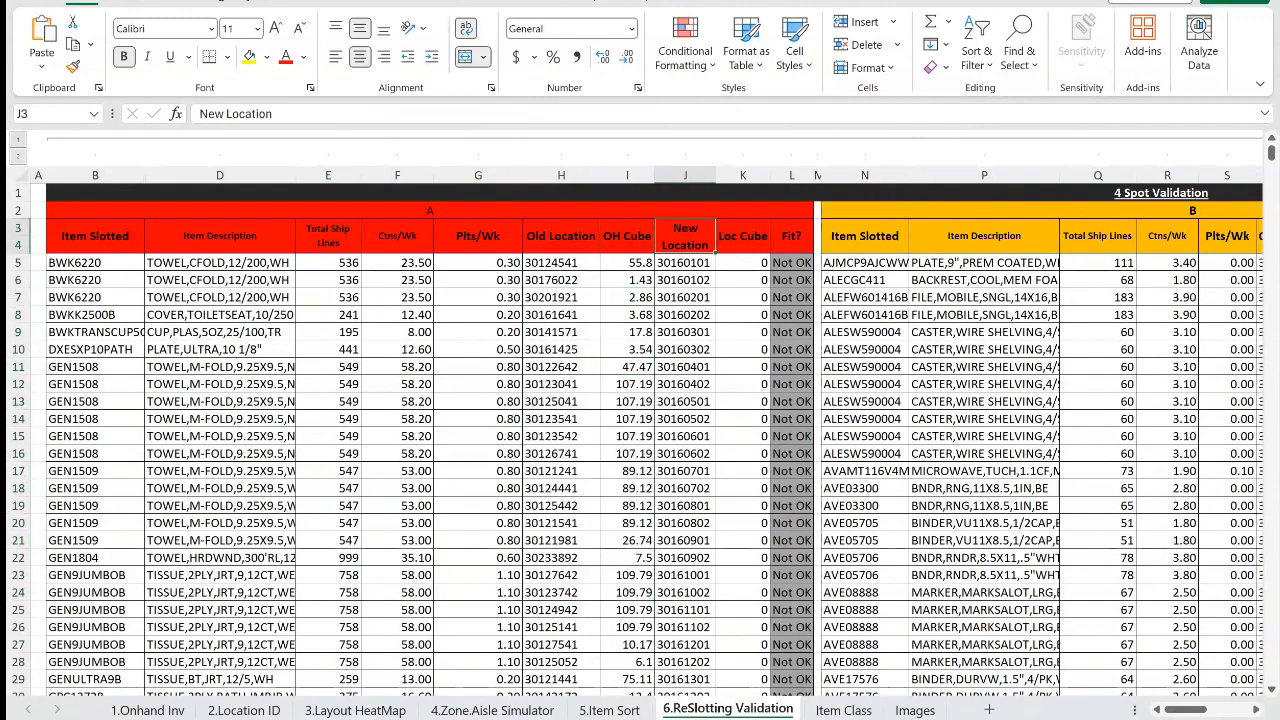
pyautogui.moveTo(685, 262); pyautogui.dragTo(685, 470)
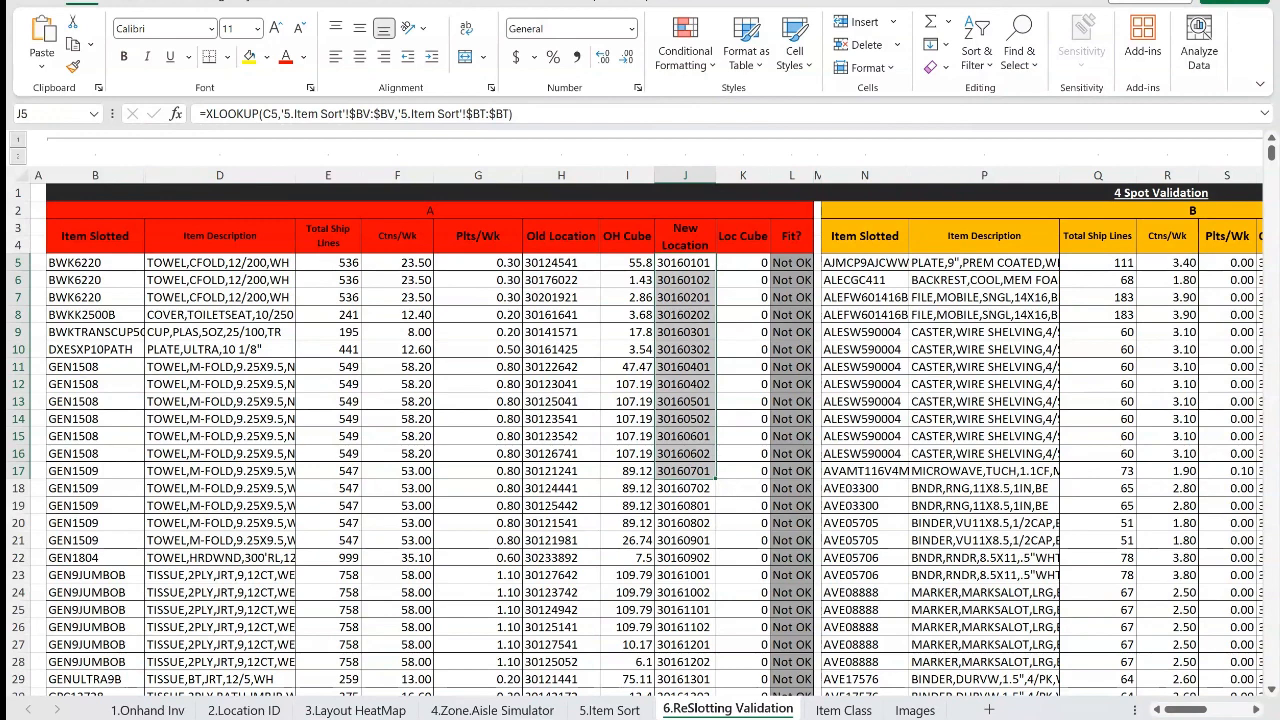
pyautogui.moveTo(743, 262); pyautogui.dragTo(743, 592)
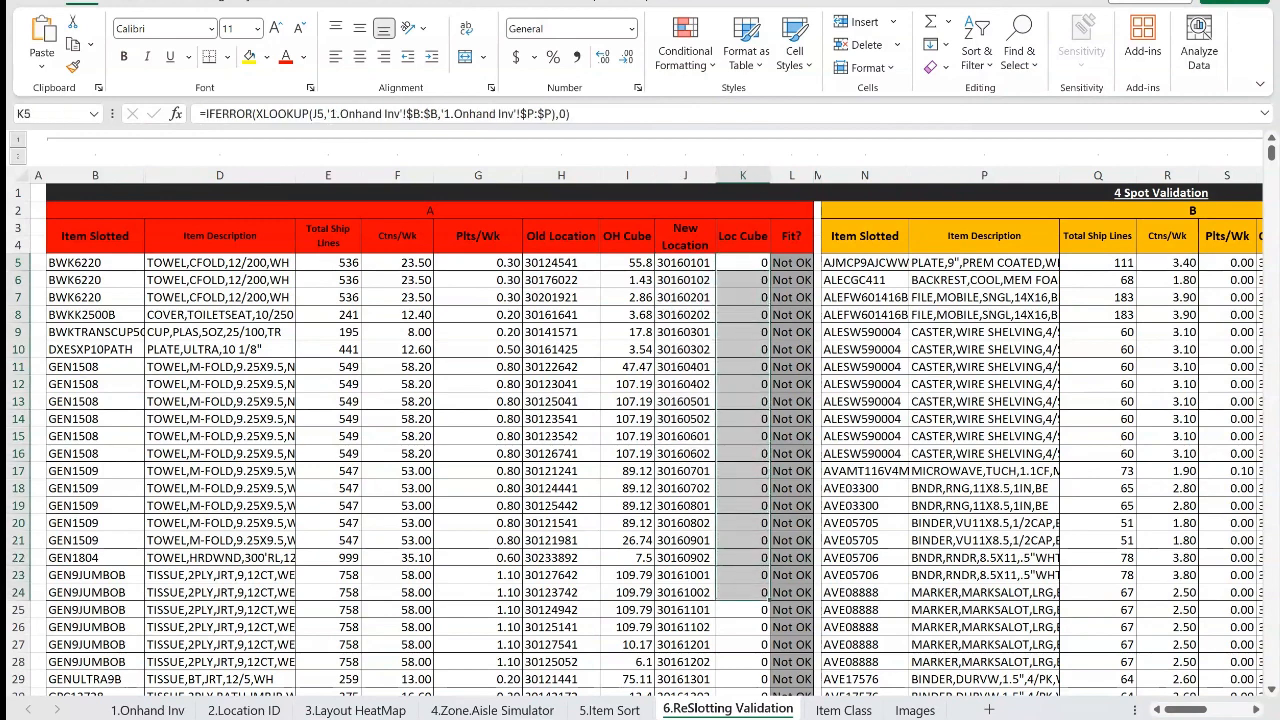
pyautogui.moveTo(685, 262); pyautogui.dragTo(685, 488)
pyautogui.click(685, 436)
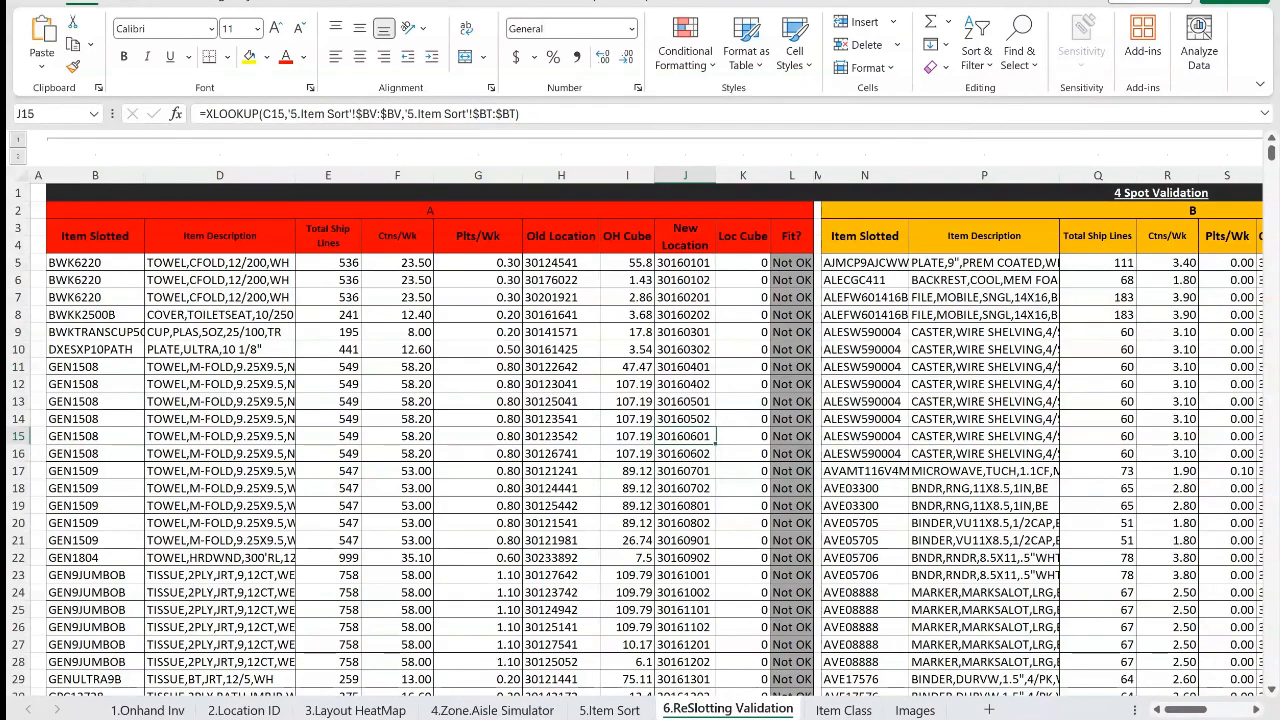
# Examine the Fit?, Loc Cube and New Location columns of the class B validation block from row 25 down
pyautogui.moveTo(1186, 710); pyautogui.dragTo(1205, 710)
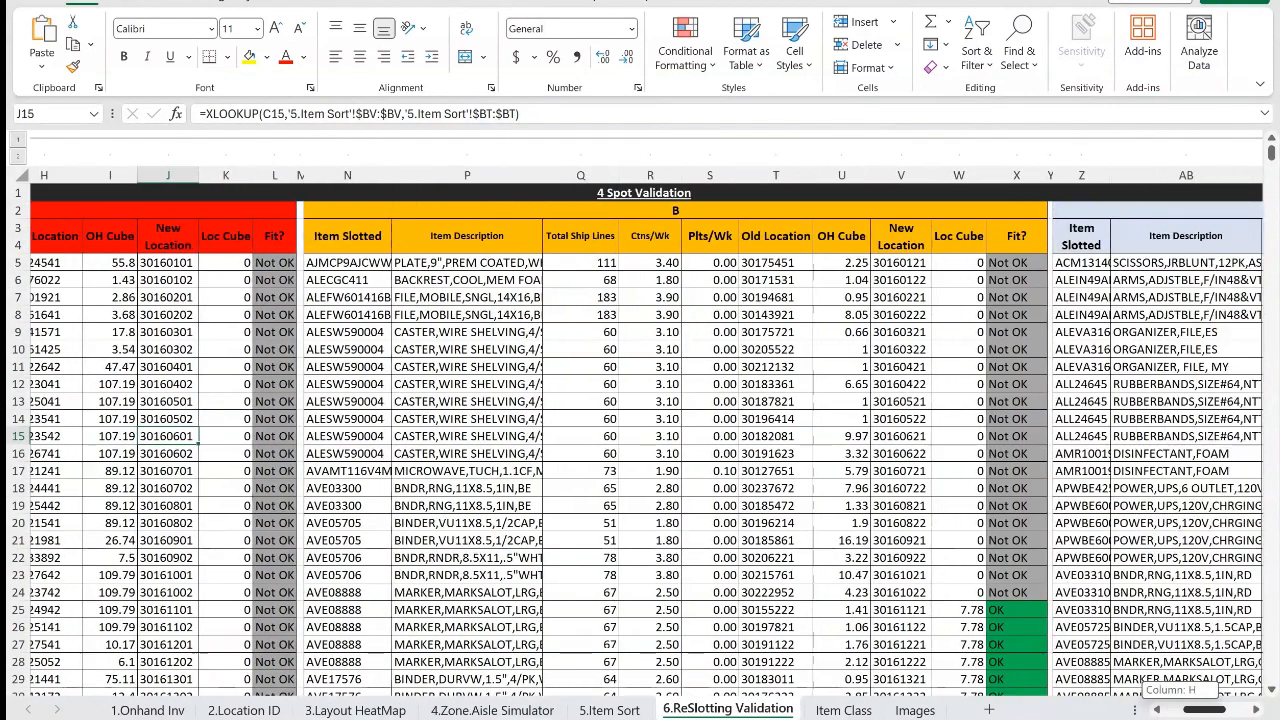
pyautogui.scroll(-3, 640, 440)
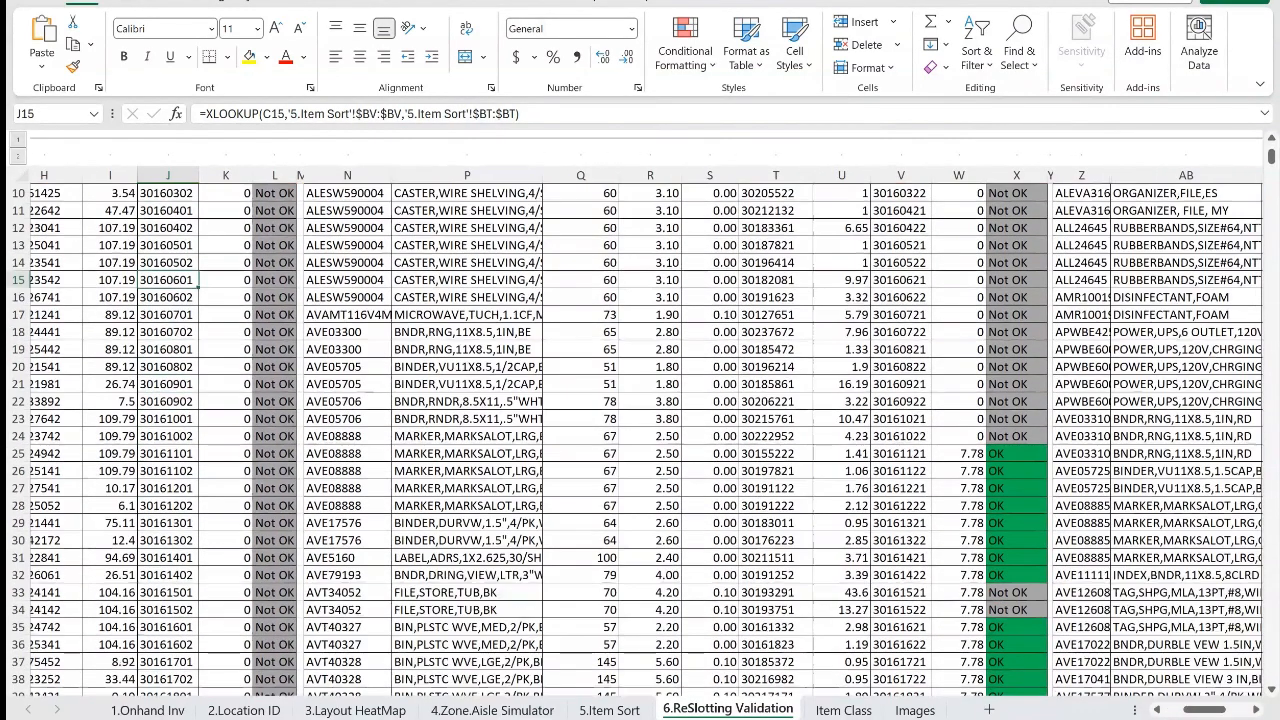
pyautogui.moveTo(1015, 453); pyautogui.dragTo(1015, 557)
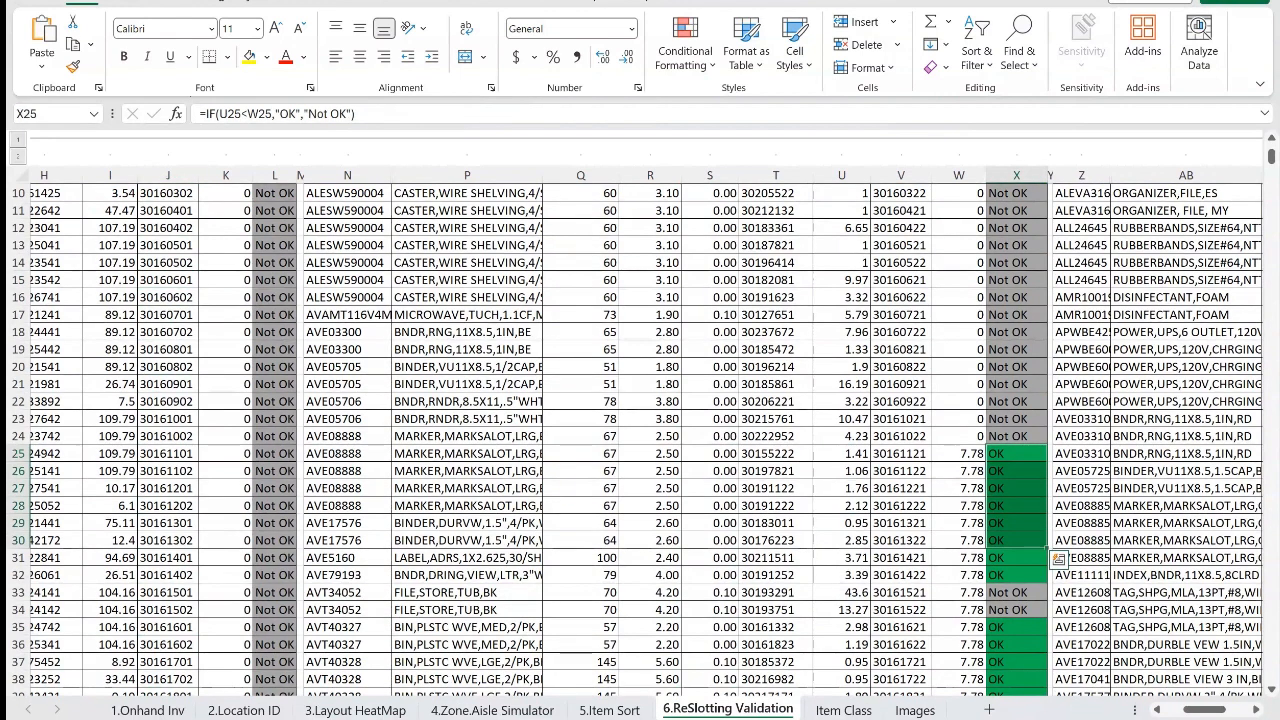
pyautogui.moveTo(959, 453); pyautogui.dragTo(959, 575)
pyautogui.moveTo(900, 453); pyautogui.dragTo(900, 575)
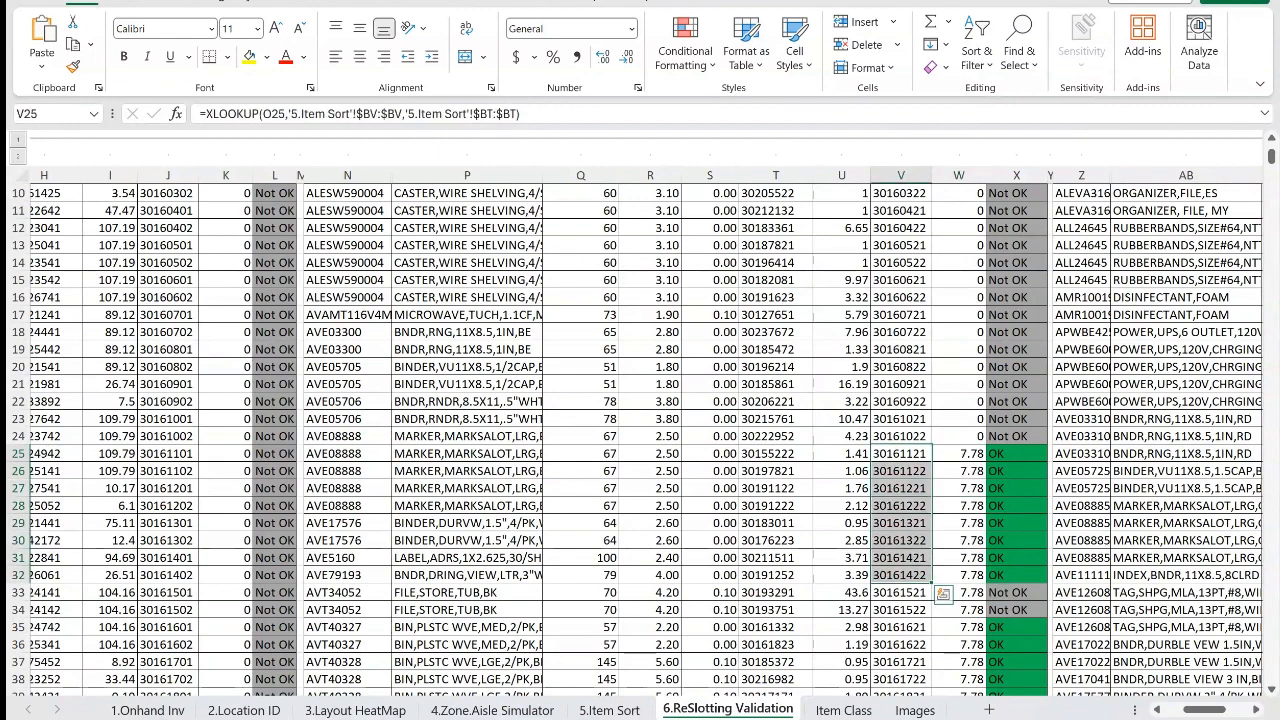
pyautogui.moveTo(1016, 453); pyautogui.dragTo(1016, 488)
pyautogui.scroll(1, 1016, 488)
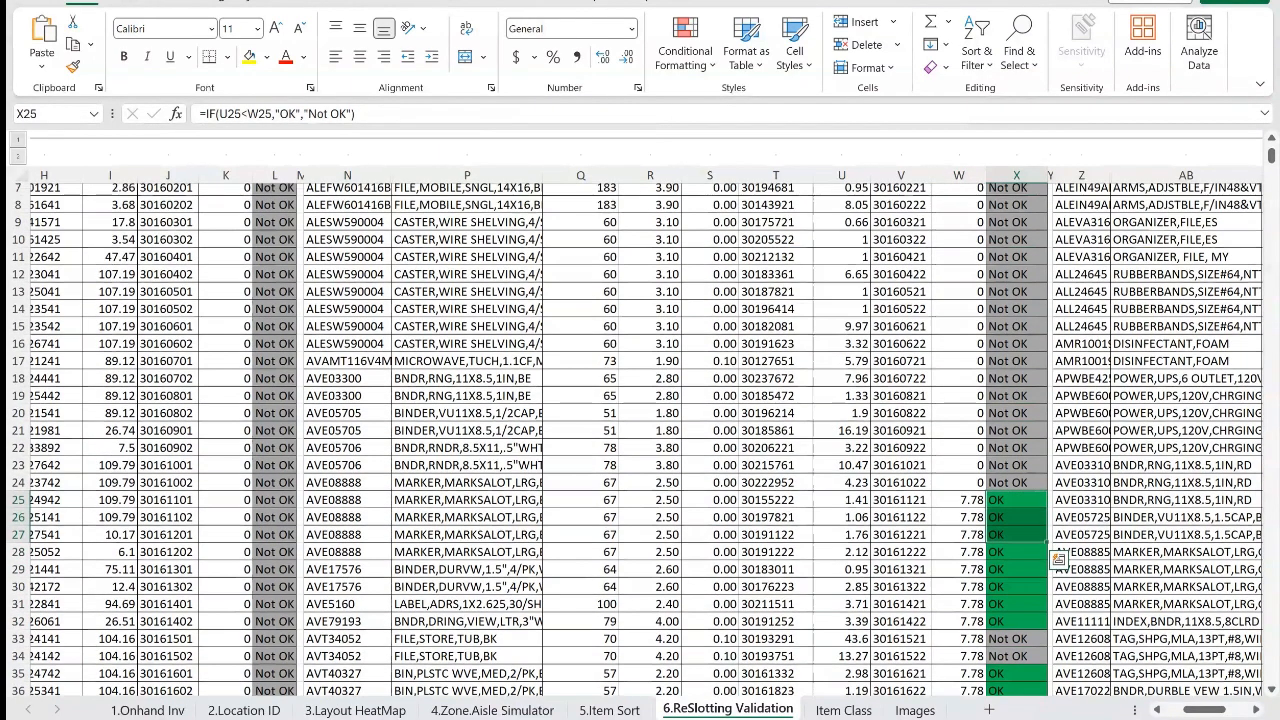
pyautogui.scroll(1, 1016, 488)
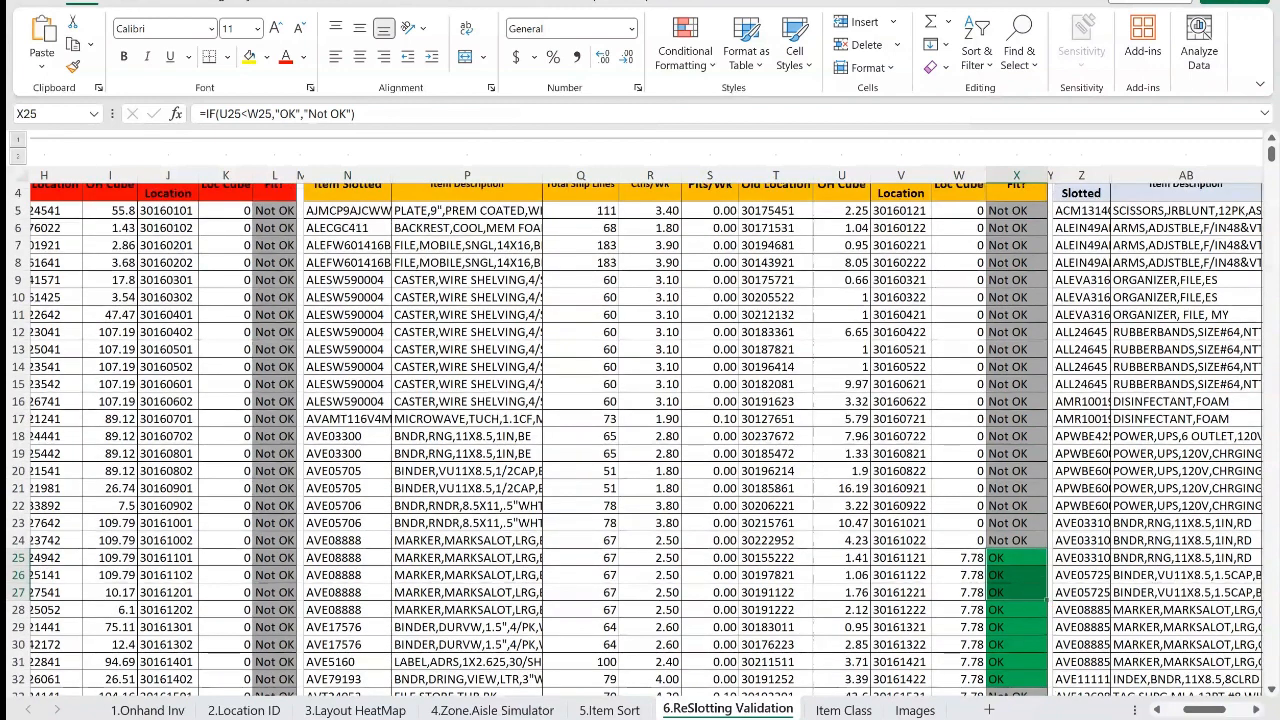
# Compare the OH Cube at the old location with the Loc Cube at the new location for the class B item in row 25
pyautogui.click(842, 558)
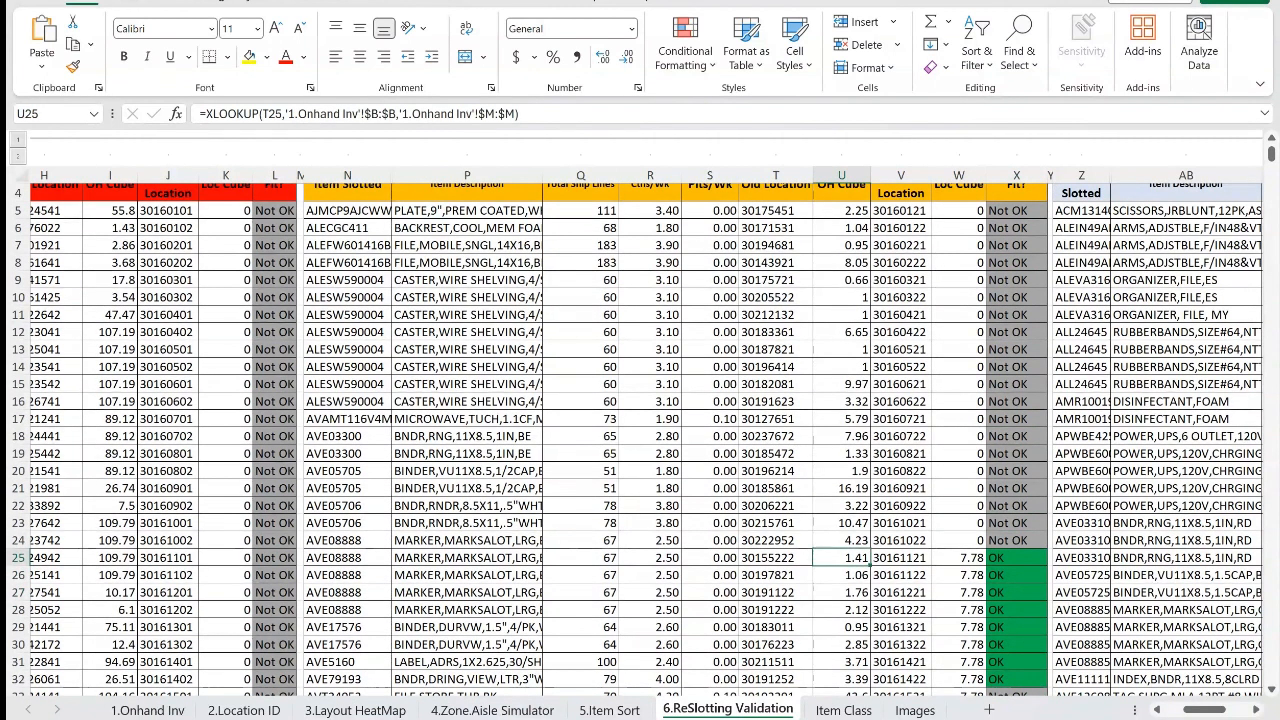
pyautogui.moveTo(347, 558); pyautogui.dragTo(775, 558)
pyautogui.click(842, 558)
pyautogui.click(959, 558)
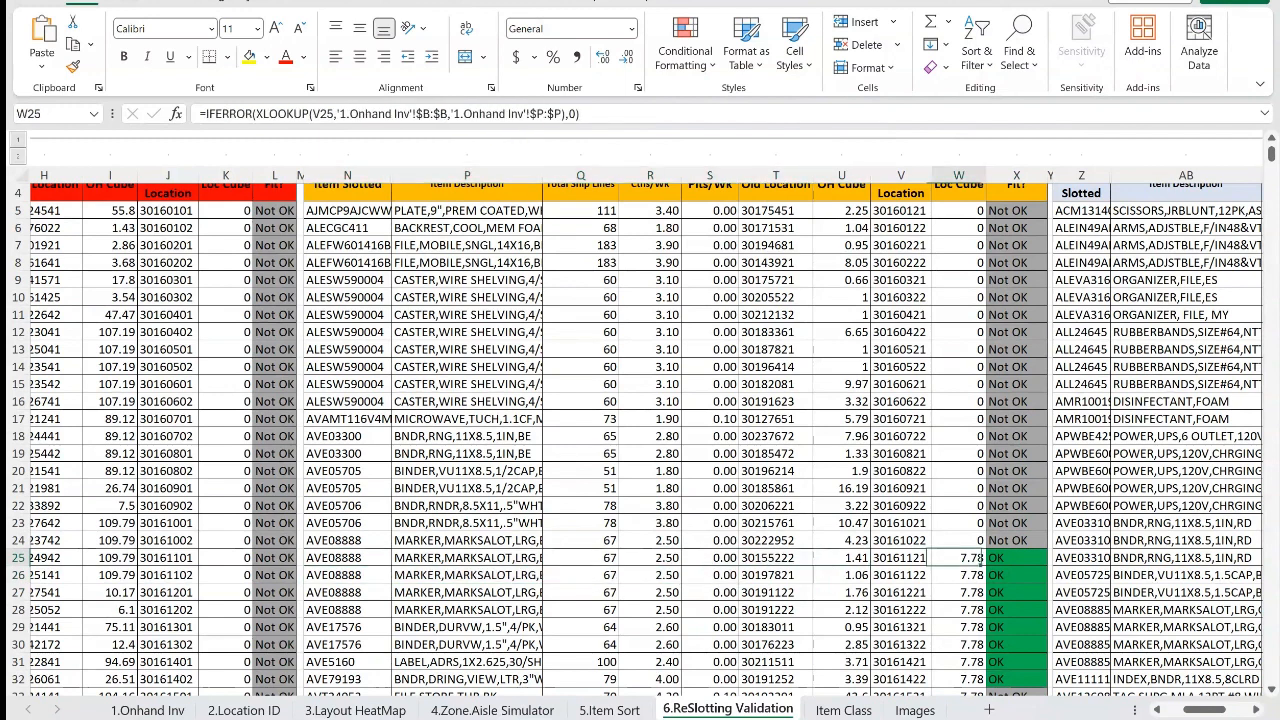
pyautogui.moveTo(959, 558); pyautogui.dragTo(901, 558)
pyautogui.click(901, 558)
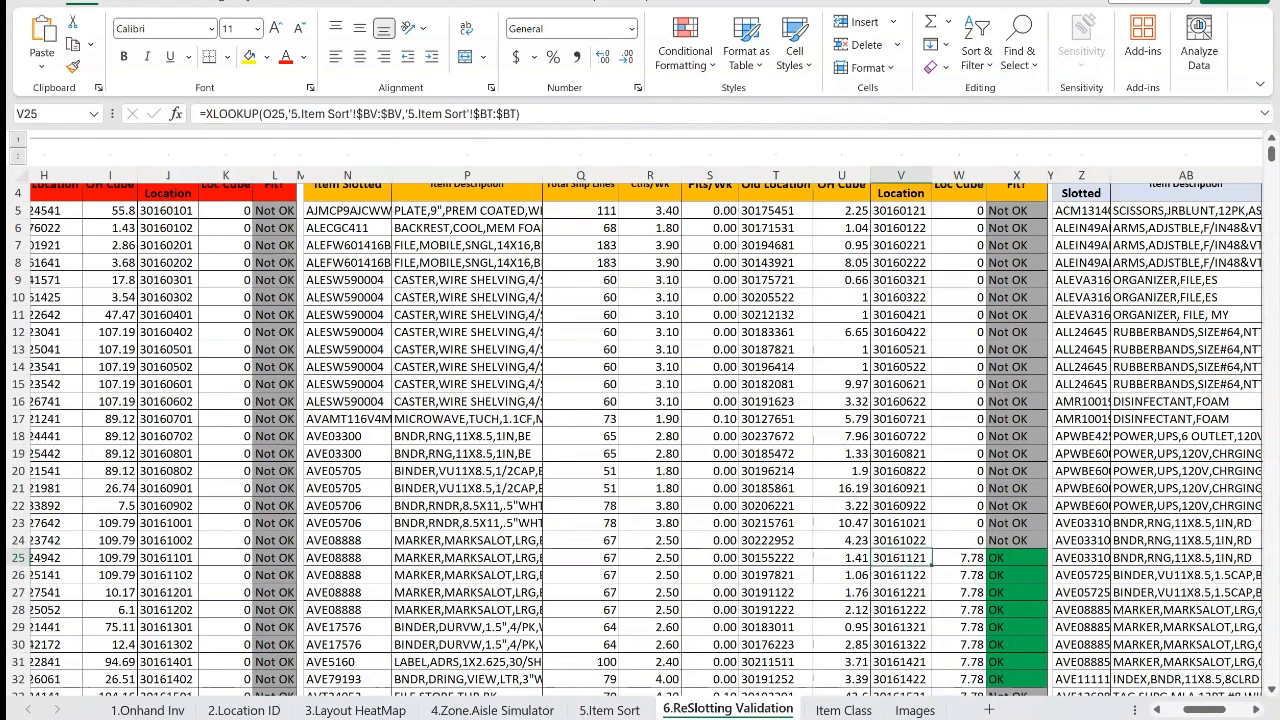
pyautogui.click(1017, 558)
pyautogui.scroll(-2, 1017, 558)
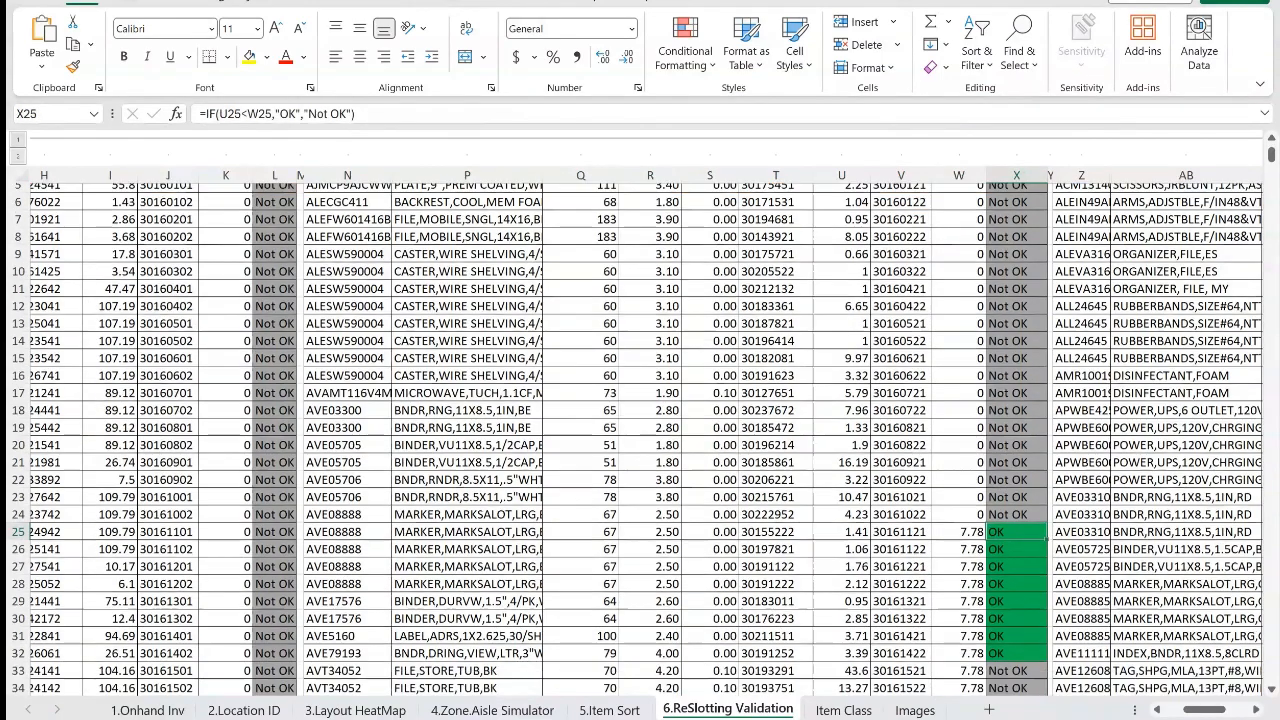
# Copy the 6.ReSlotting Validation sheet into a new workbook, keeping the original in the template
pyautogui.scroll(2, 640, 440)
pyautogui.scroll(2, 640, 440)
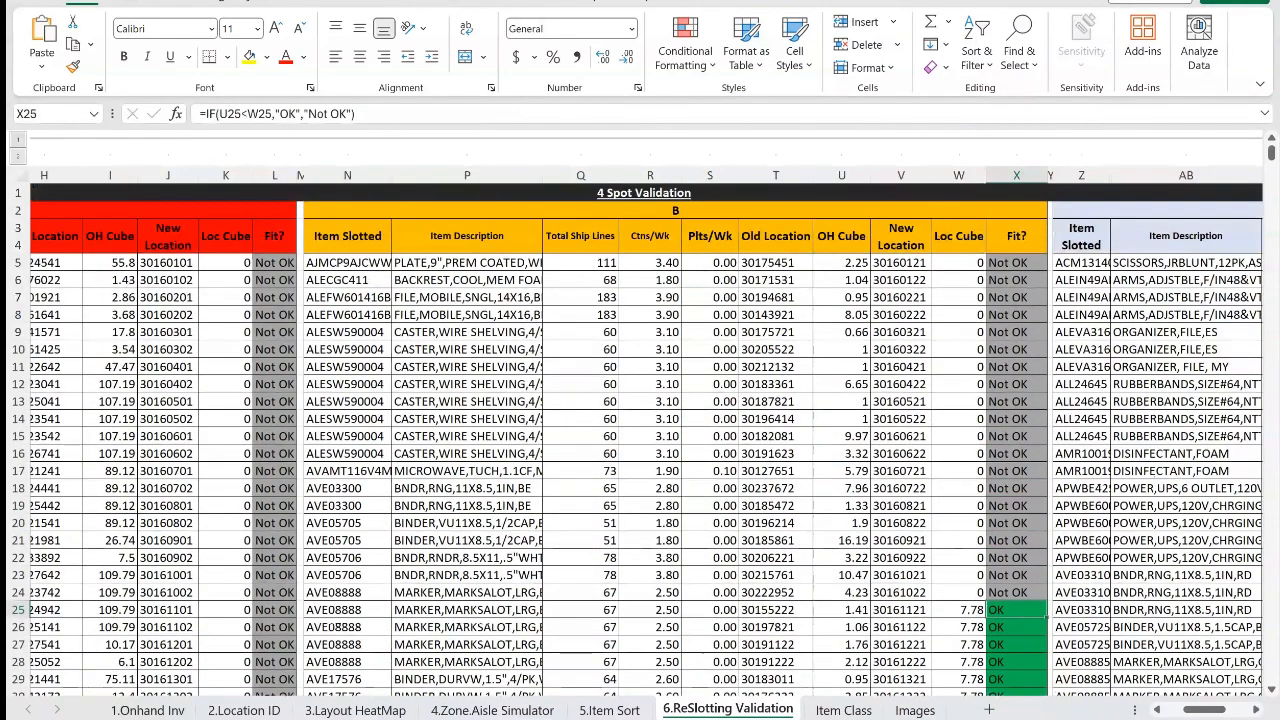
pyautogui.hscroll(-5, 640, 440)
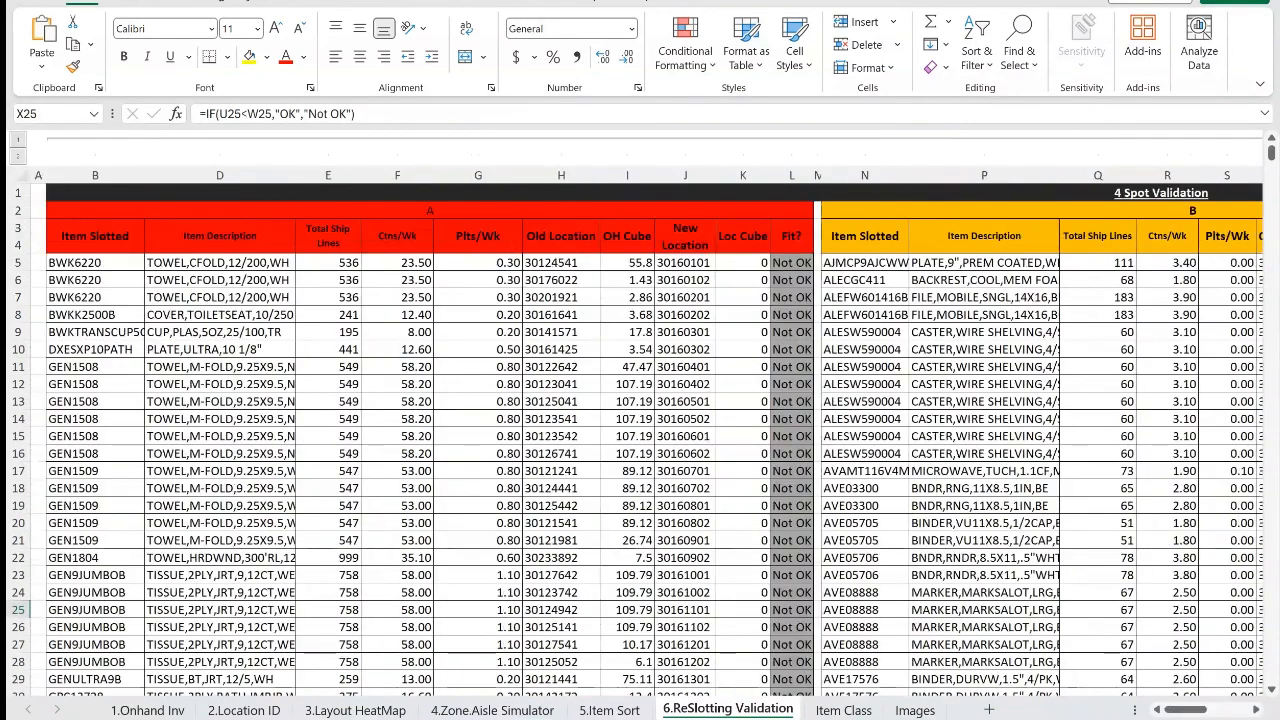
pyautogui.rightClick(708, 709)
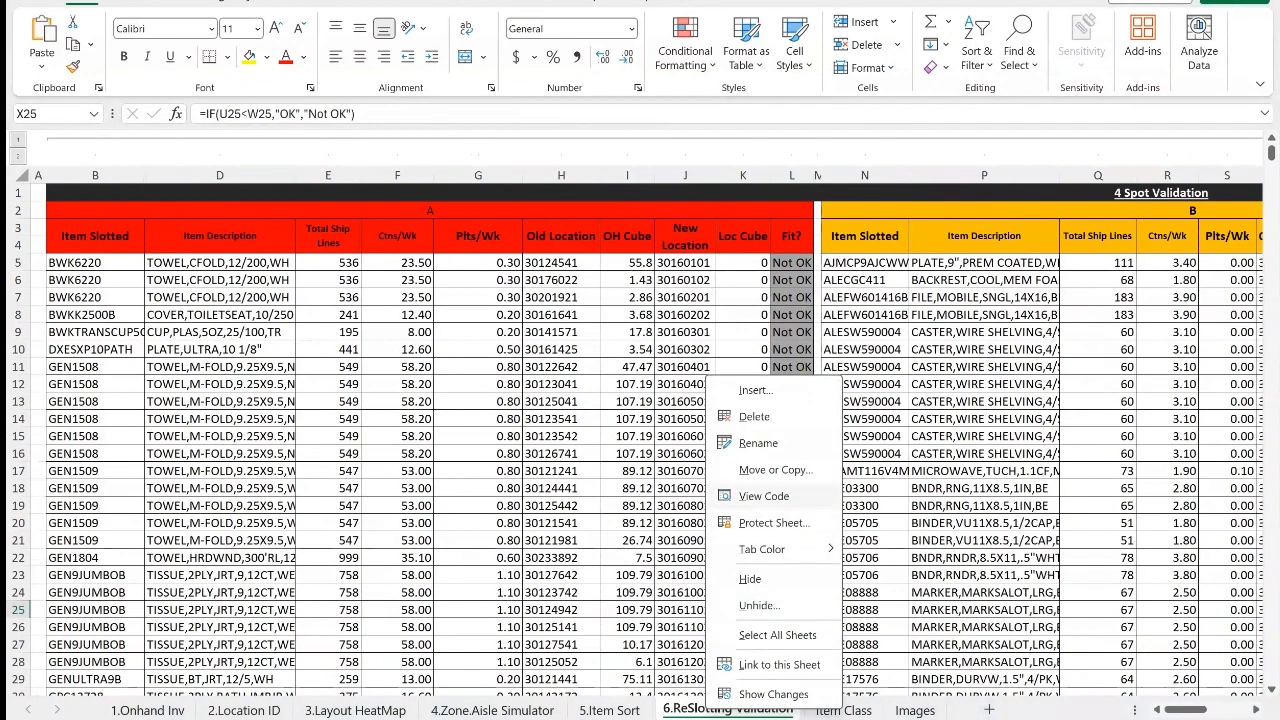
pyautogui.click(775, 469)
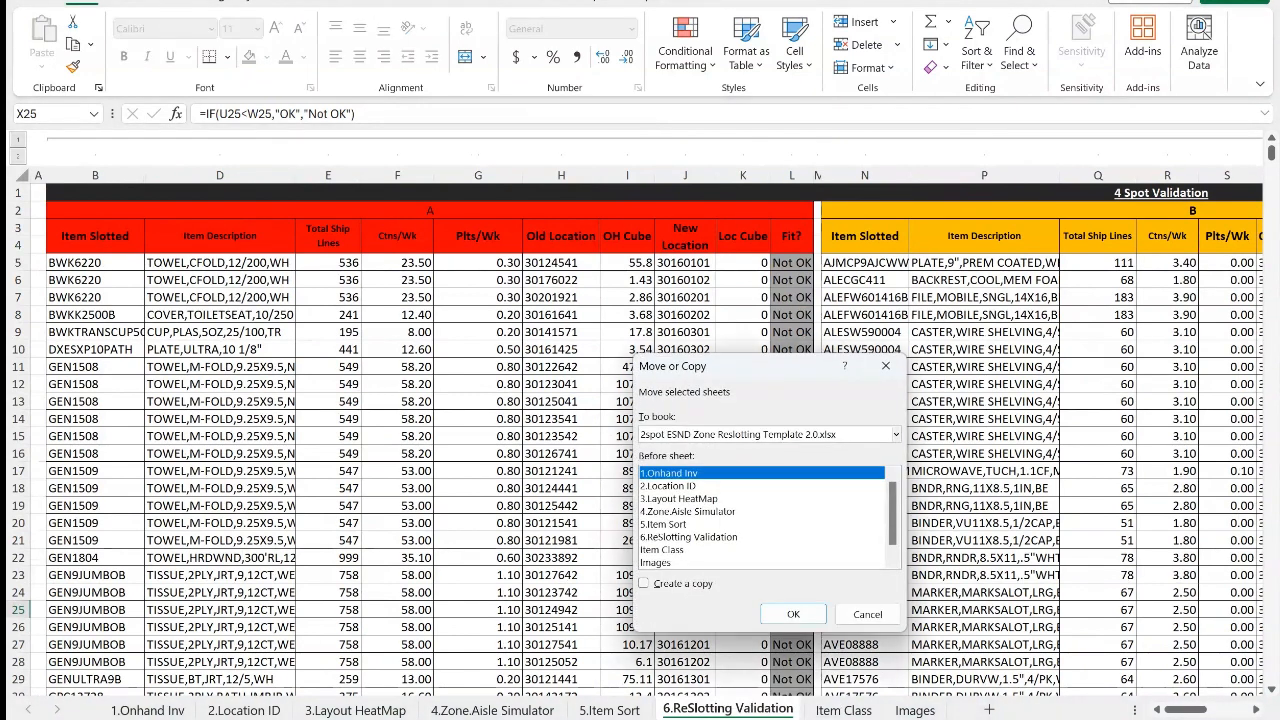
pyautogui.click(896, 435)
pyautogui.click(667, 454)
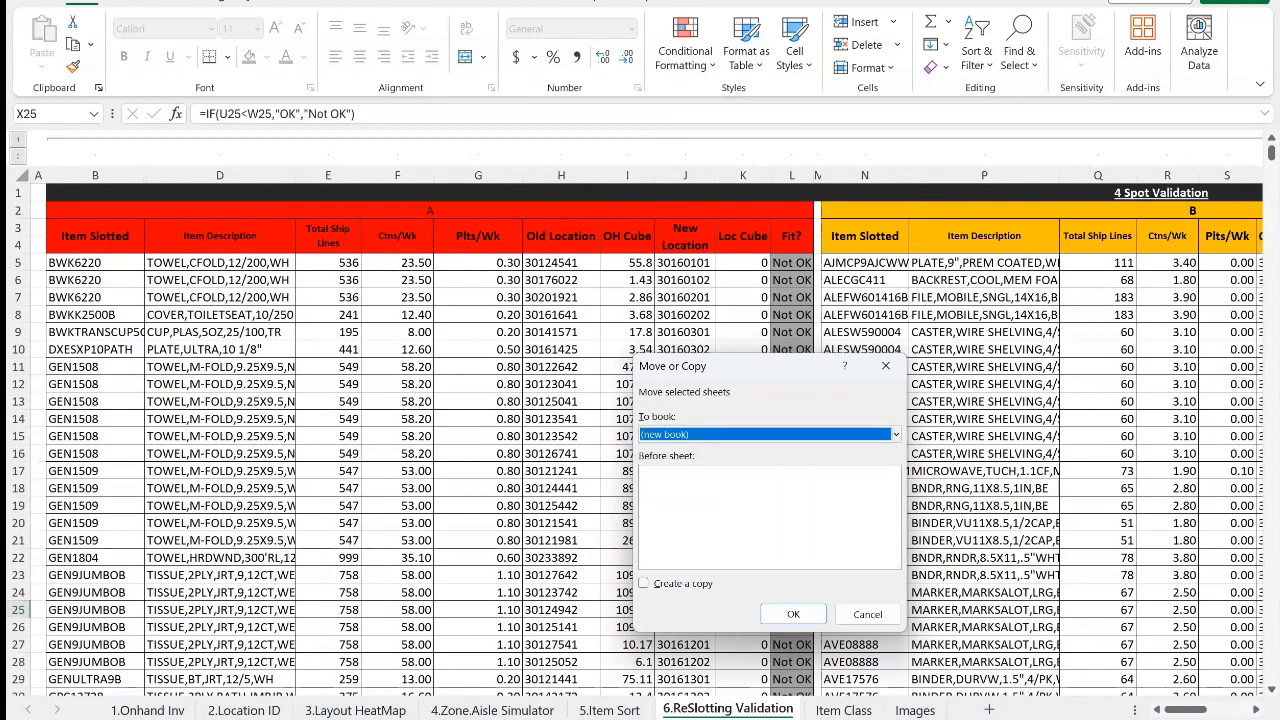
pyautogui.click(644, 583)
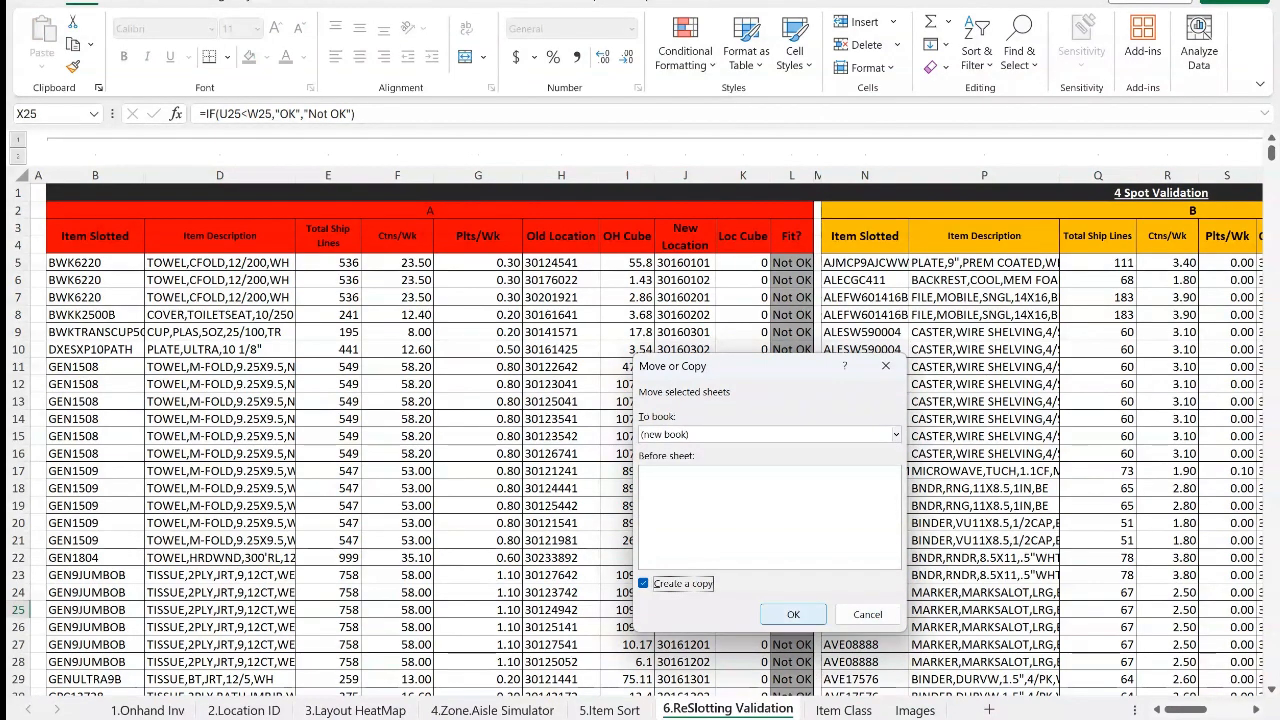
pyautogui.press('Return')
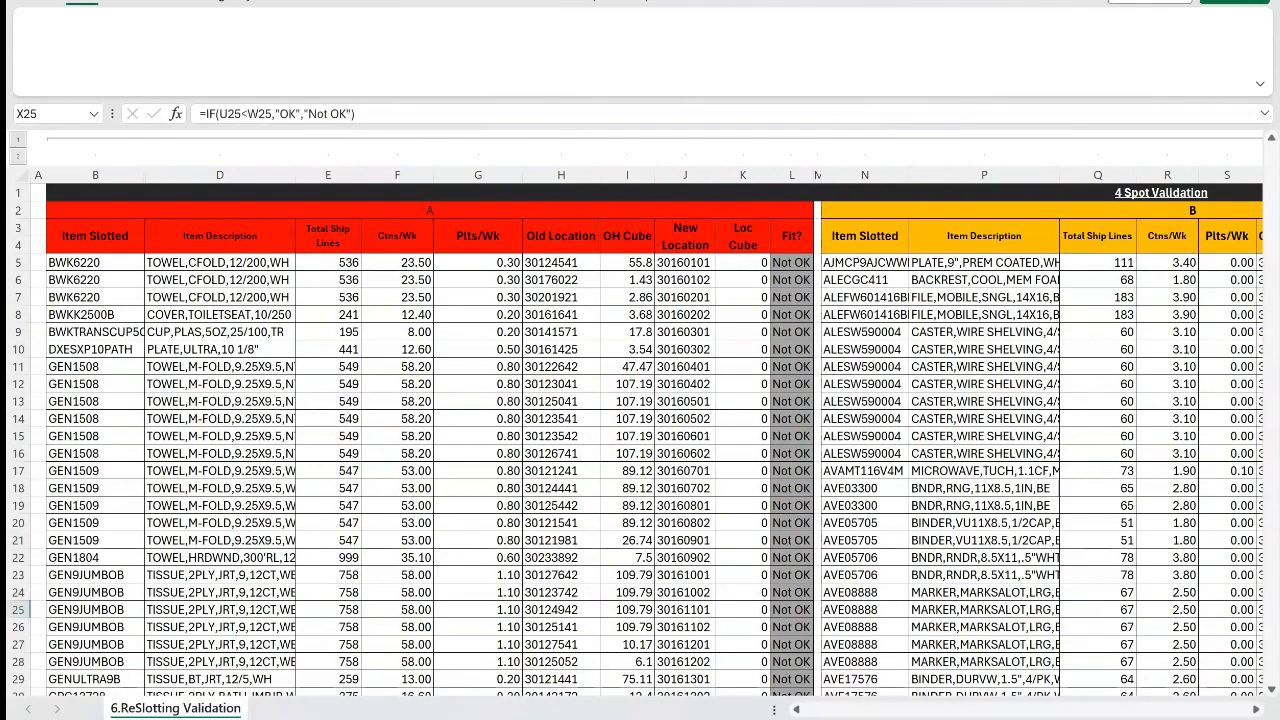
# Replace the linked formulas in B5:AJ1292 of the copied validation sheet with their values, pasted in place
pyautogui.click(478, 367)
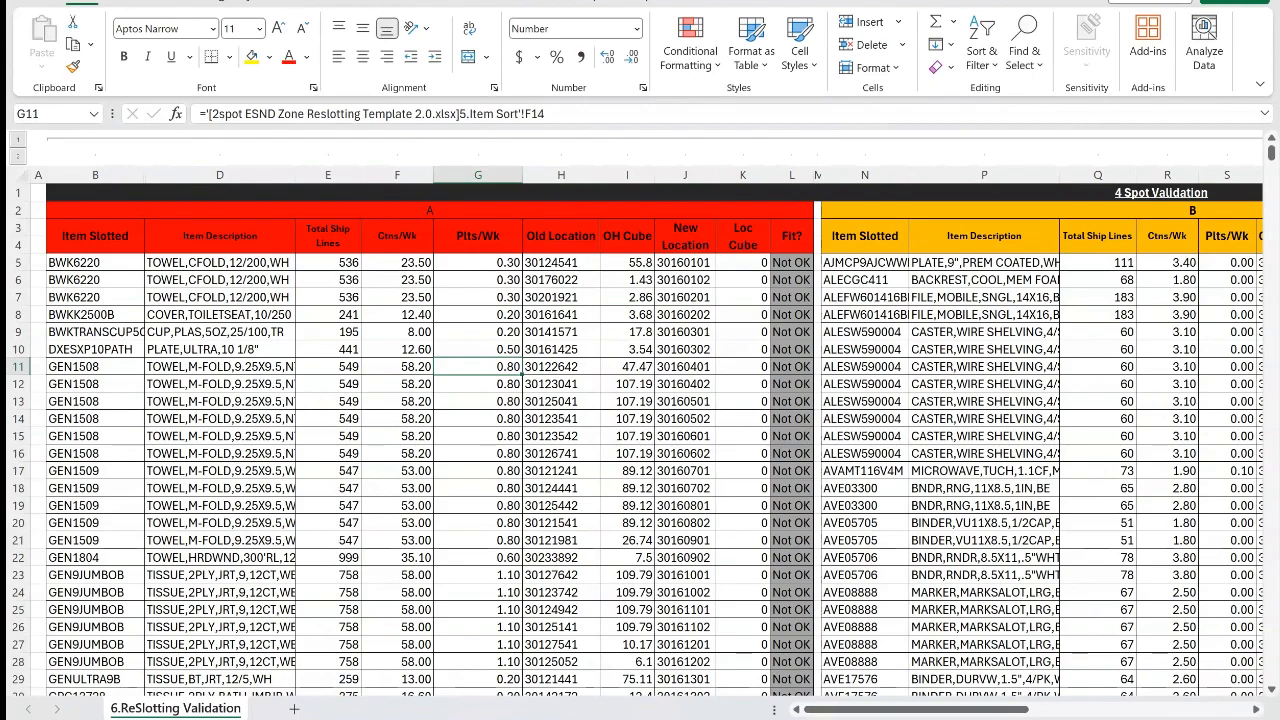
pyautogui.moveTo(95, 262); pyautogui.dragTo(1140, 646)
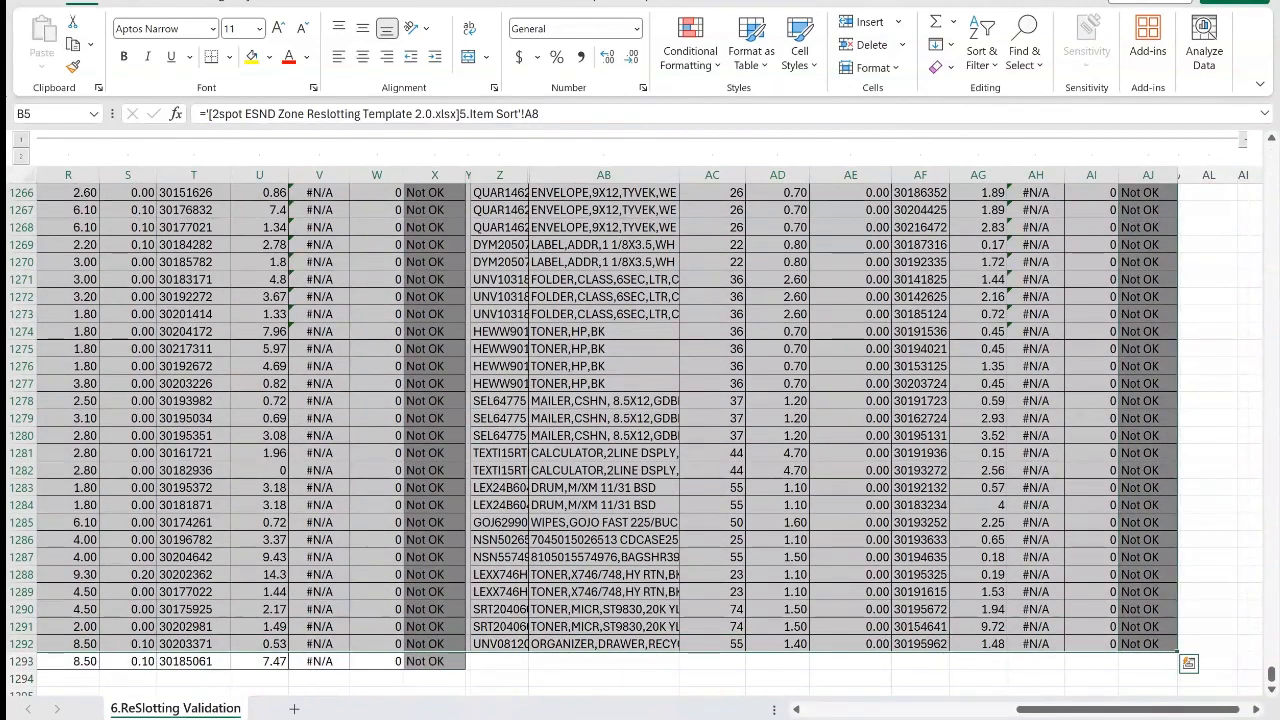
pyautogui.rightClick(828, 540)
pyautogui.click(873, 221)
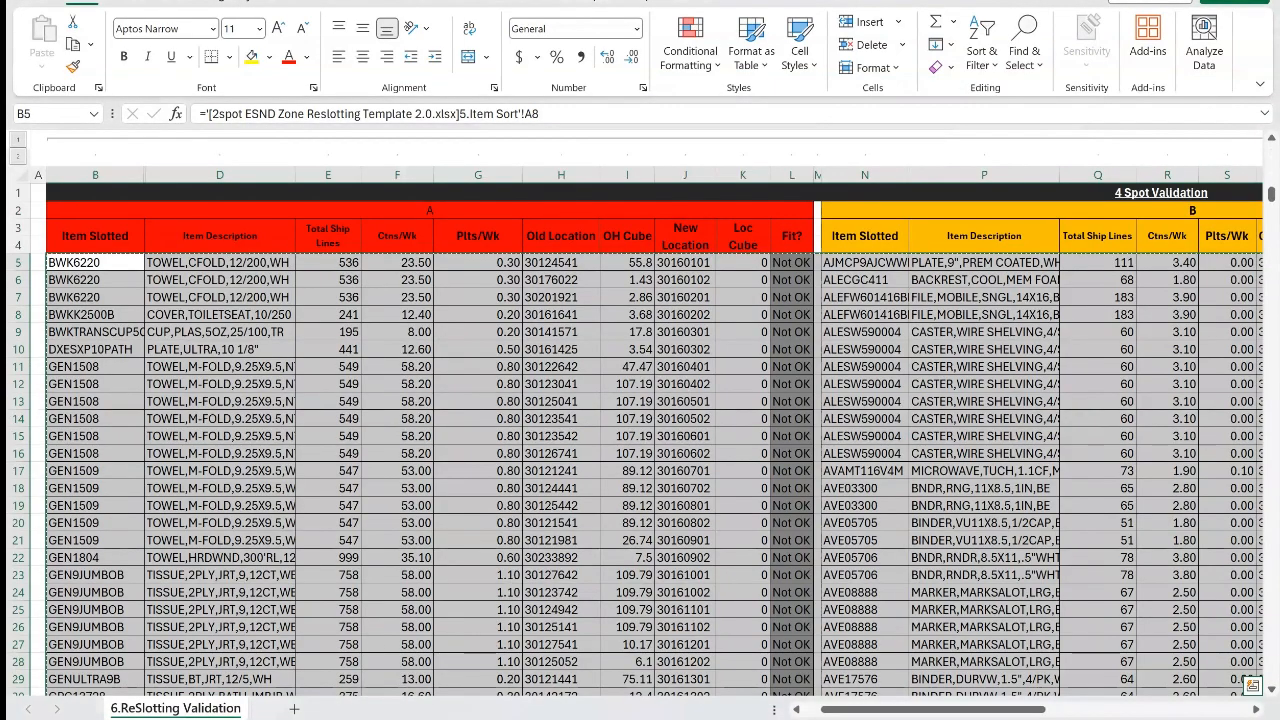
pyautogui.rightClick(652, 363)
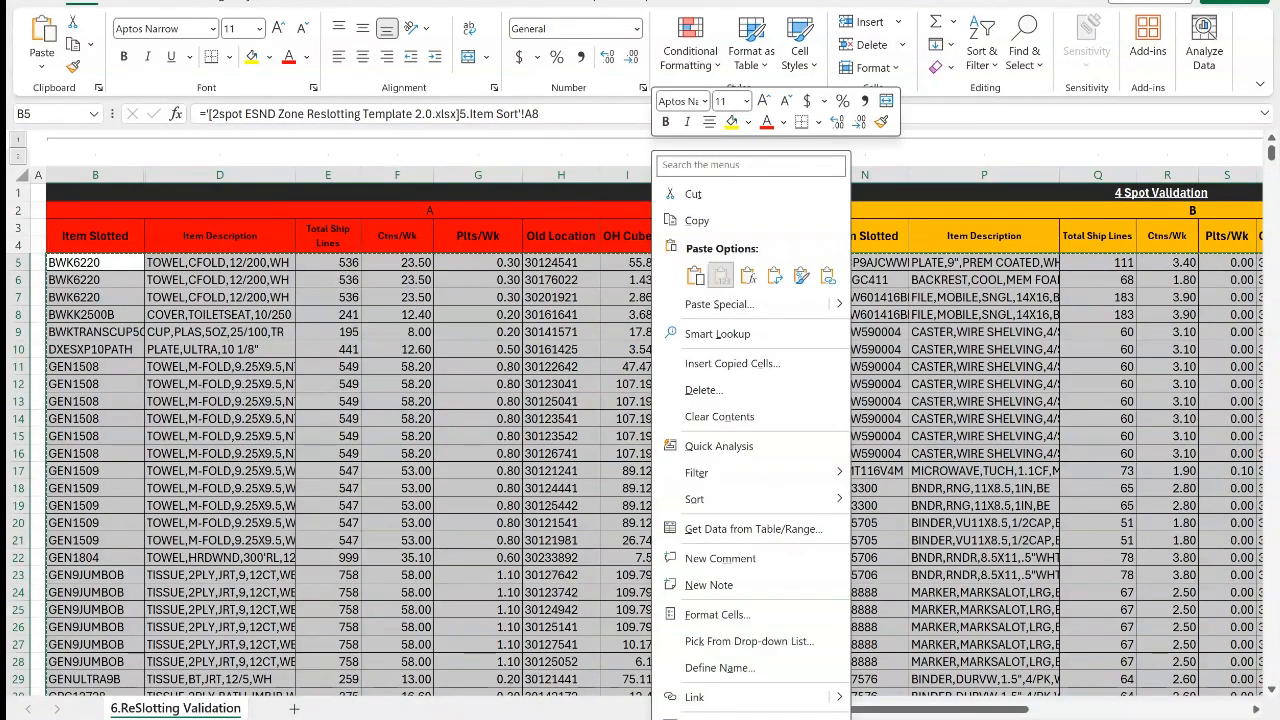
pyautogui.click(721, 276)
# Spot-check cells in the item, ship lines, cartons and cube columns of class A for remaining formulas
pyautogui.click(220, 280)
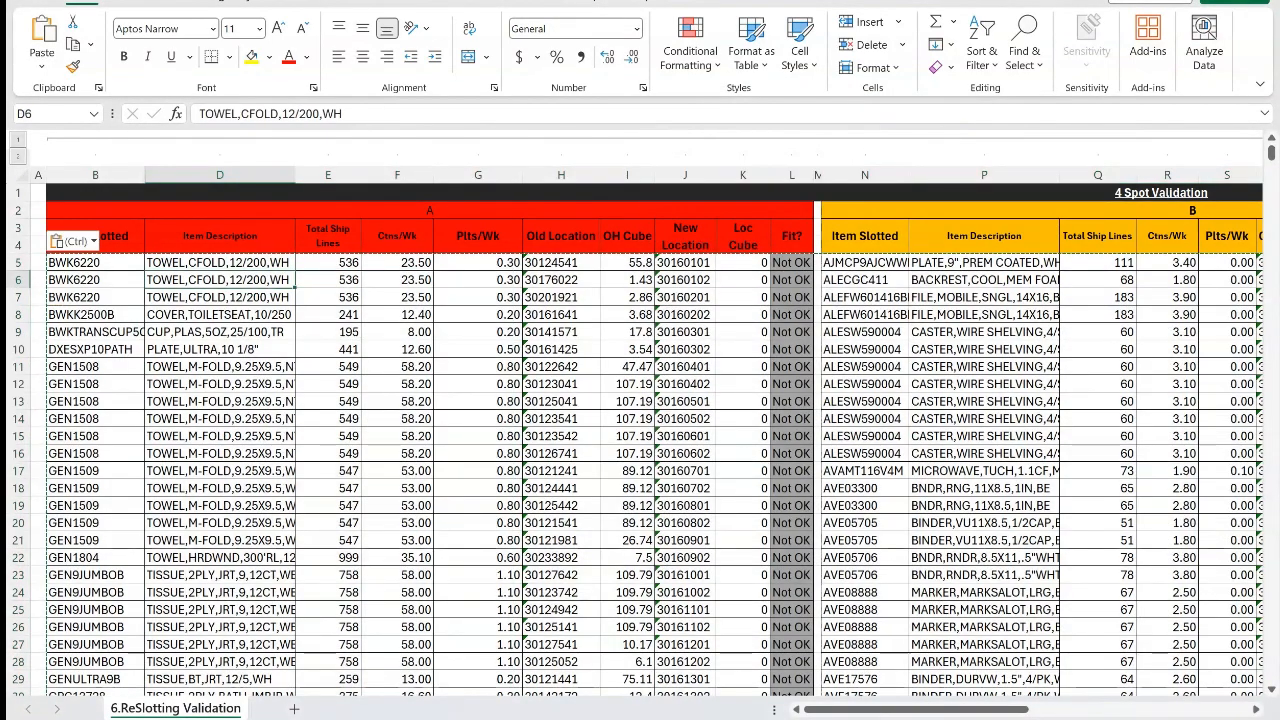
pyautogui.click(328, 349)
pyautogui.click(397, 280)
pyautogui.click(628, 349)
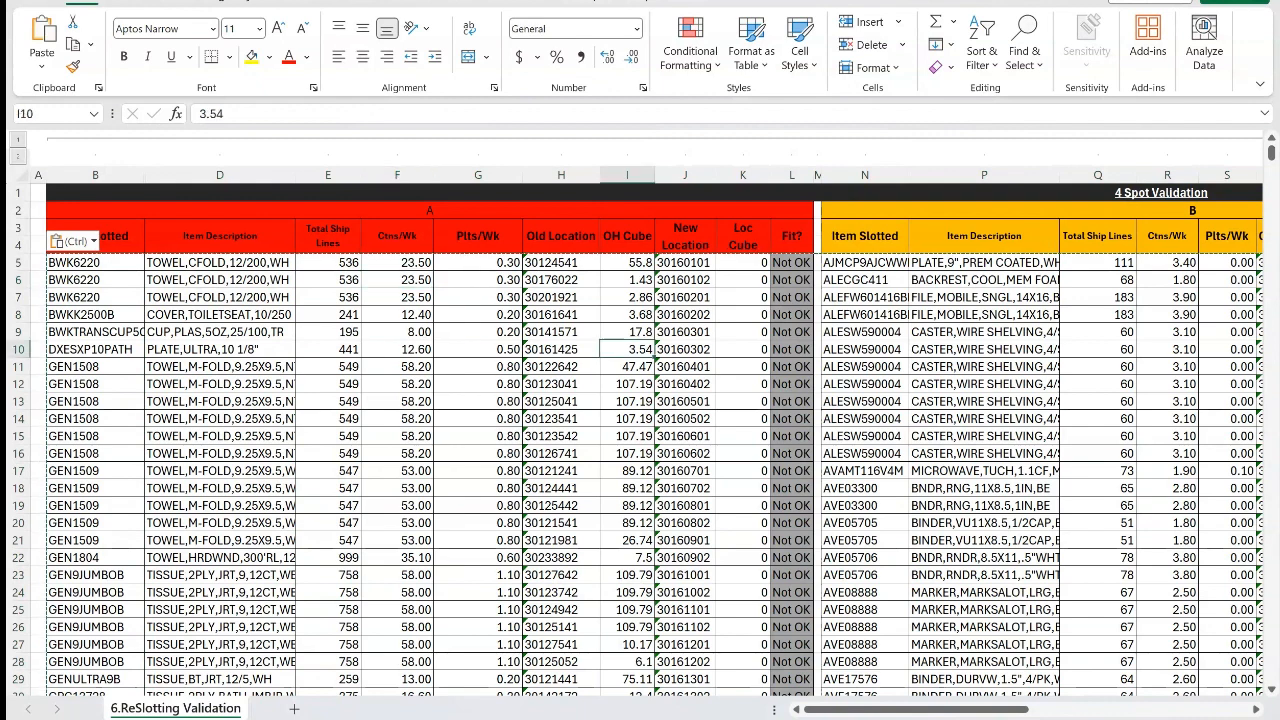
pyautogui.click(743, 315)
pyautogui.click(95, 263)
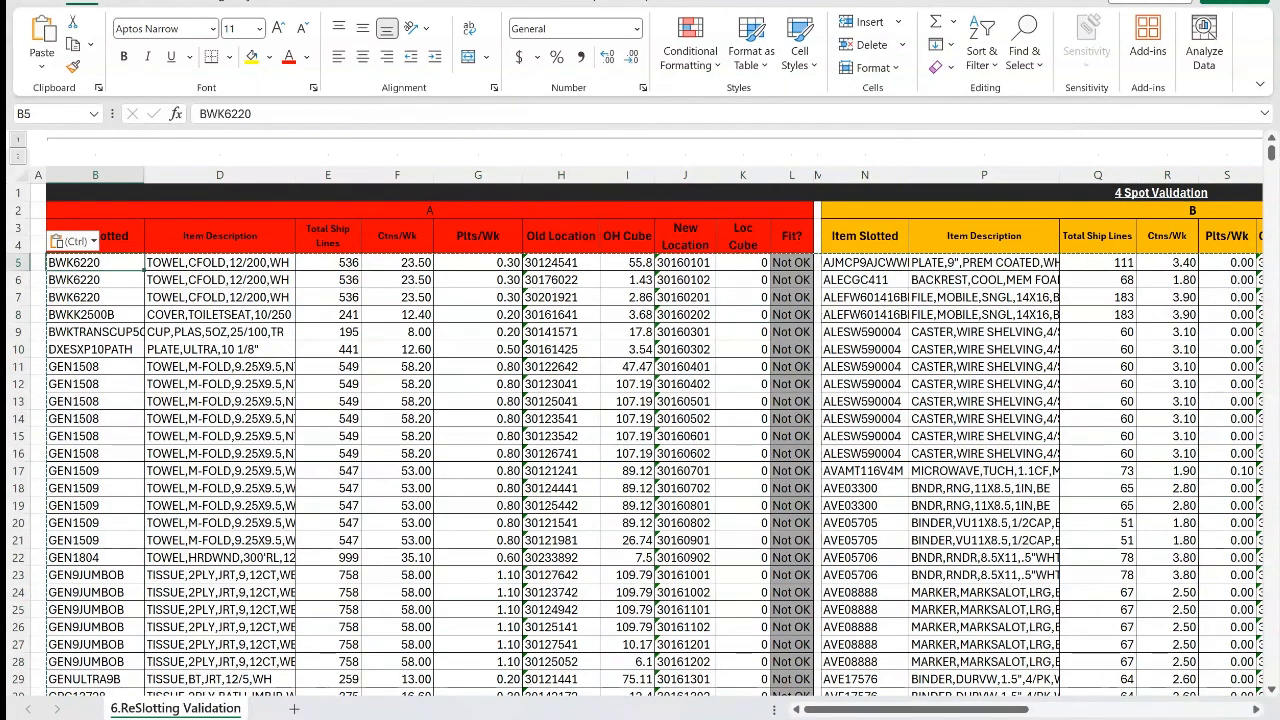
# Return to the 2spot ESND template workbook and view its 1.Onhand Inv and 6.ReSlotting Validation sheets
pyautogui.hotkey('alt', 'Tab')
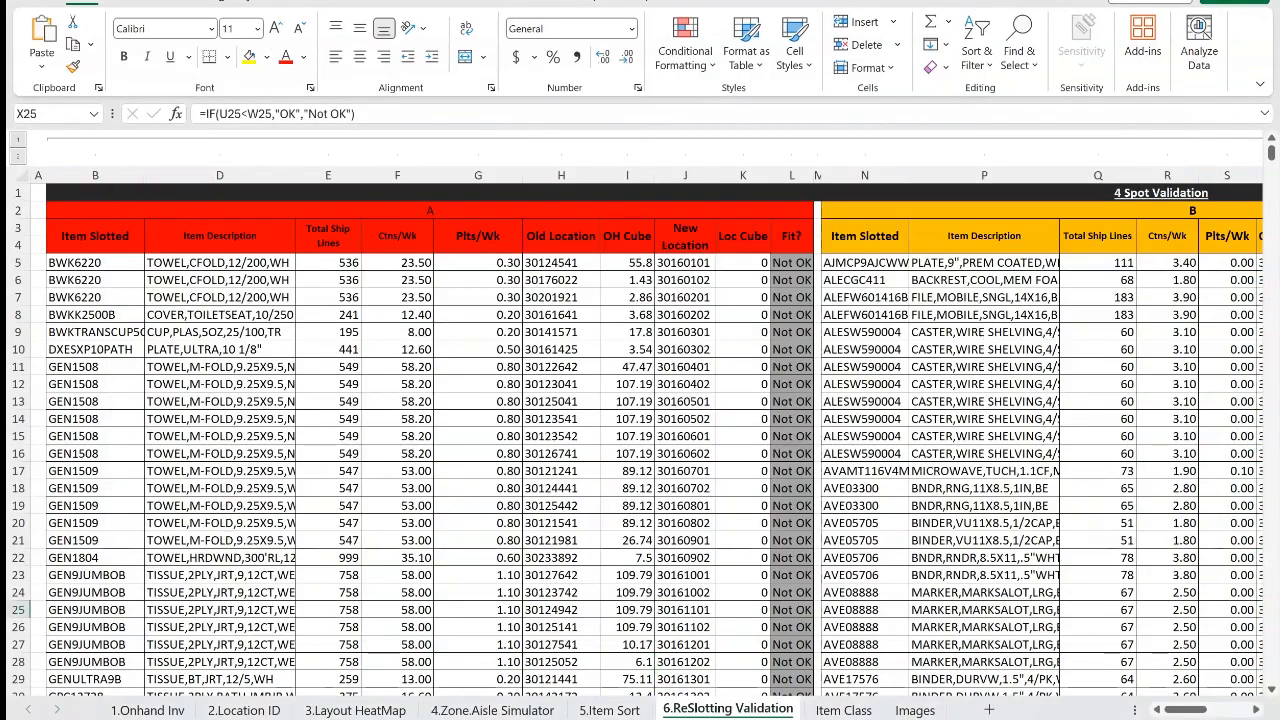
pyautogui.click(147, 710)
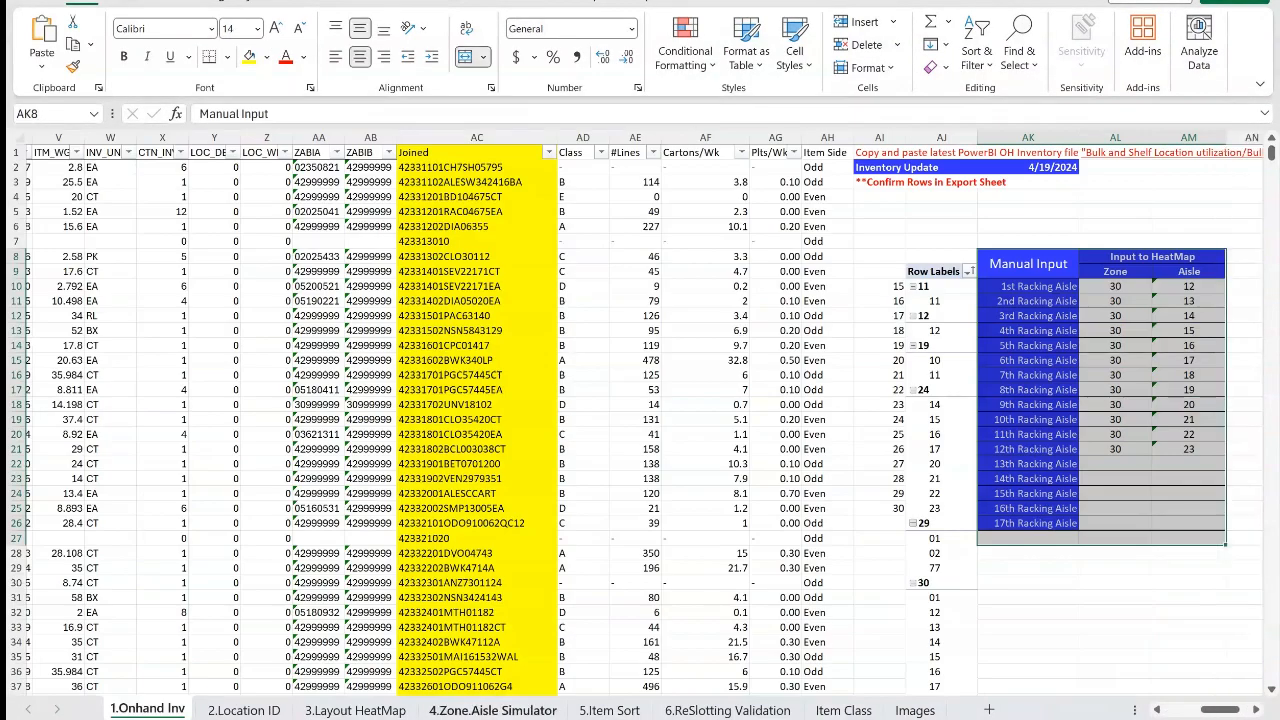
pyautogui.click(728, 710)
pyautogui.click(984, 644)
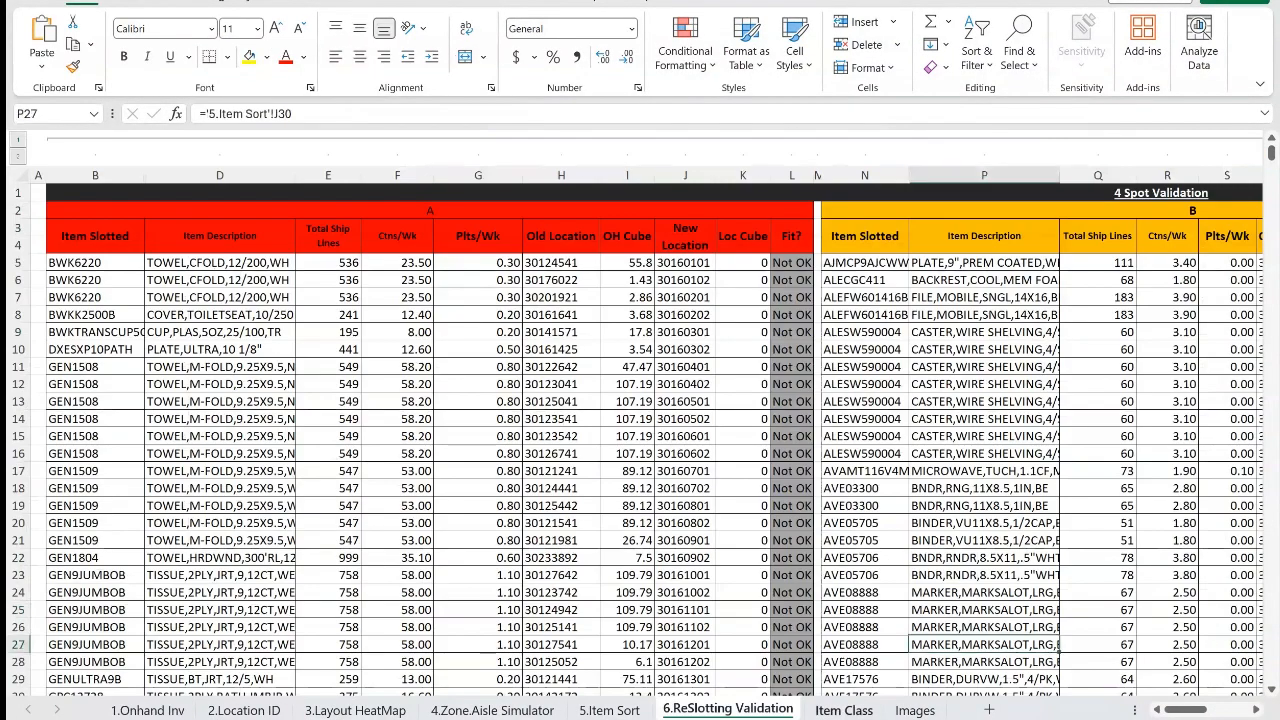
# Review the Zone, Isle and Pictures columns on the Images sheet
pyautogui.click(844, 710)
pyautogui.click(915, 710)
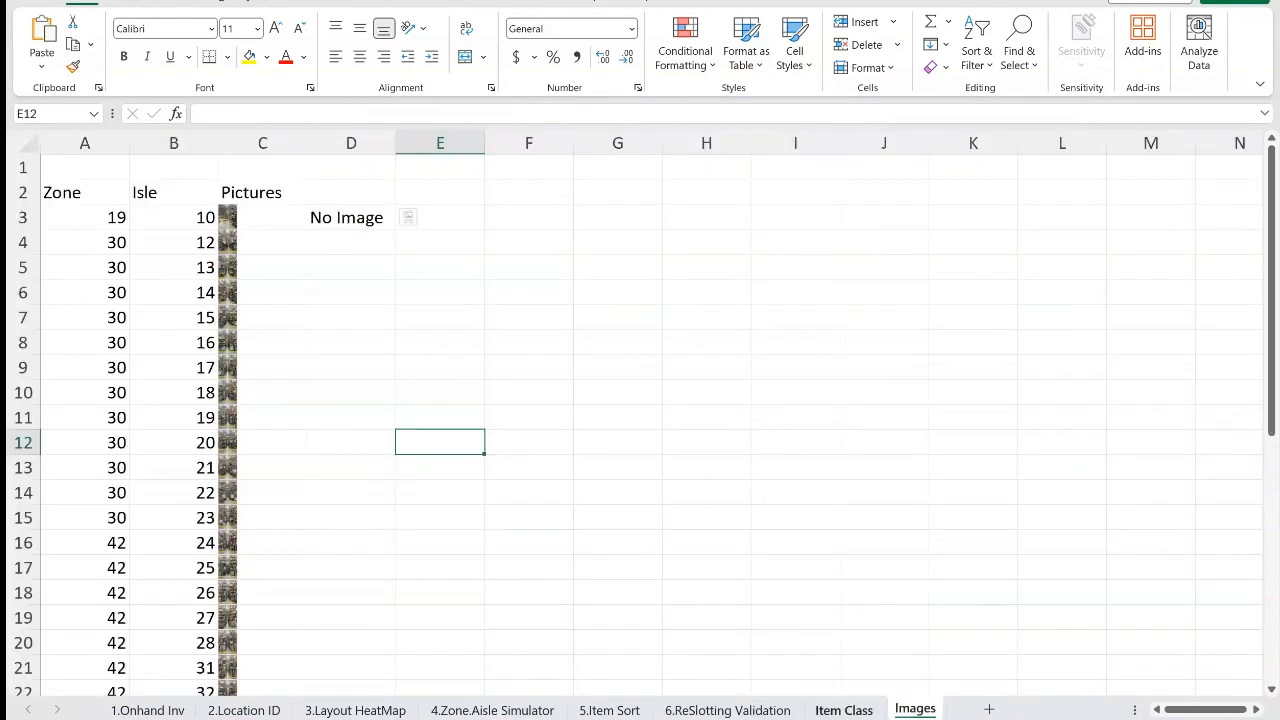
pyautogui.click(844, 710)
pyautogui.click(915, 710)
pyautogui.moveTo(85, 143); pyautogui.dragTo(300, 143)
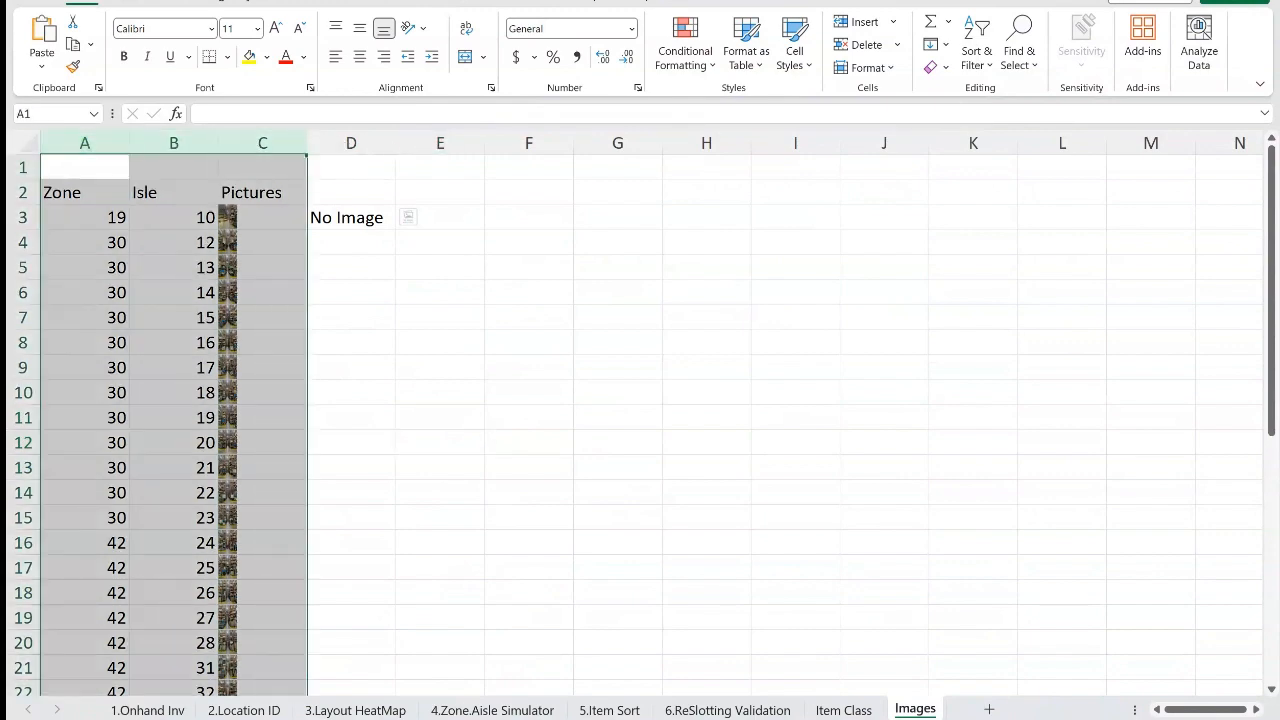
pyautogui.scroll(-2, 440, 400)
pyautogui.scroll(2, 440, 400)
pyautogui.click(440, 342)
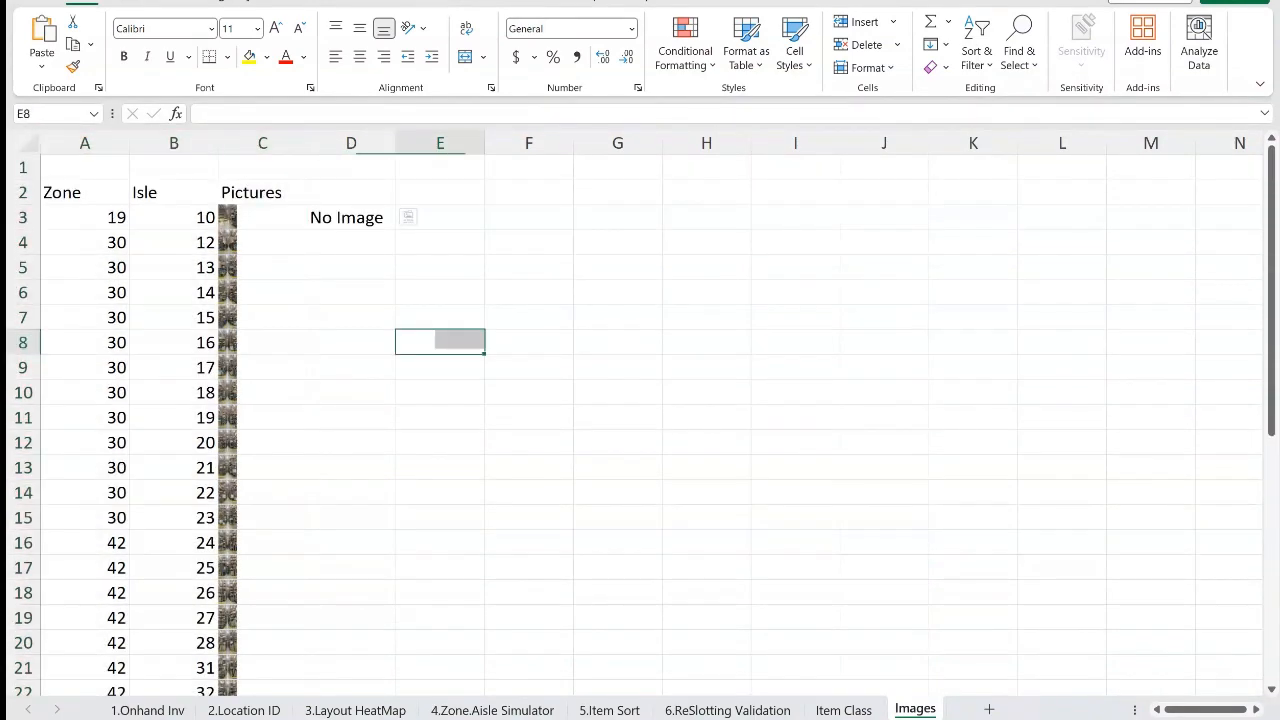
# Review the yellow item class data in columns A to G of the Item Class sheet
pyautogui.click(843, 709)
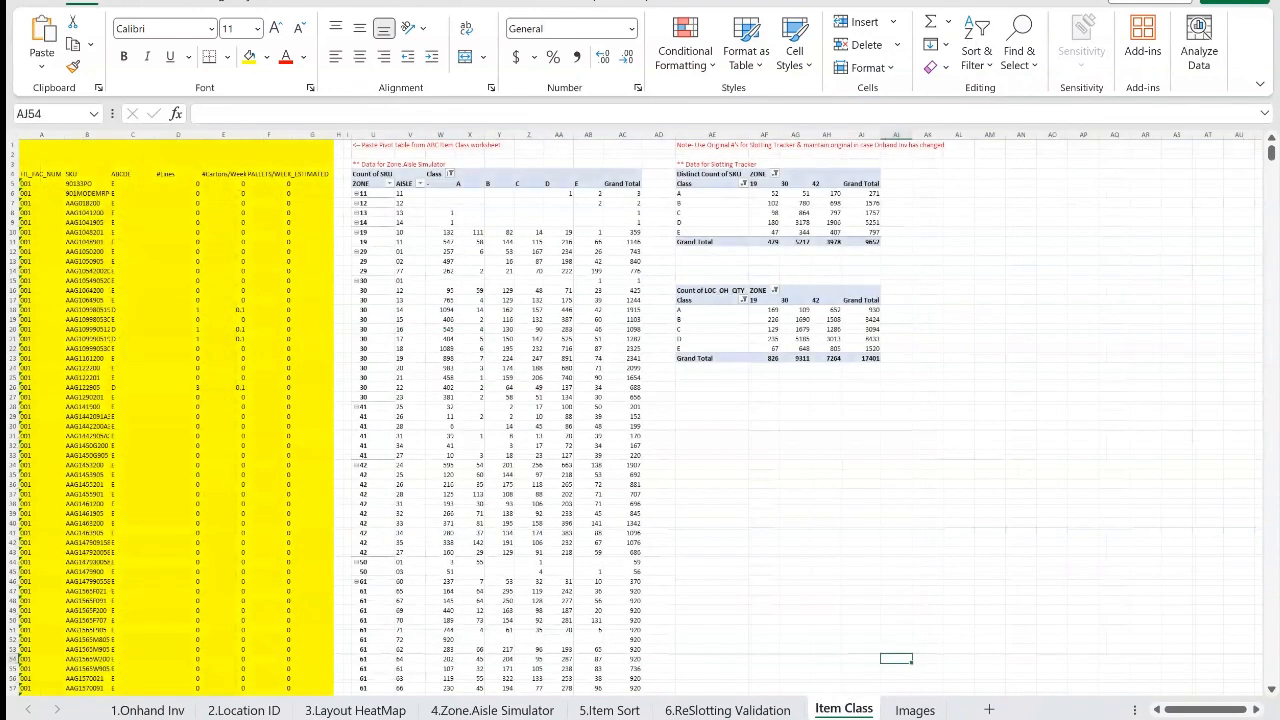
pyautogui.moveTo(41, 134); pyautogui.dragTo(330, 134)
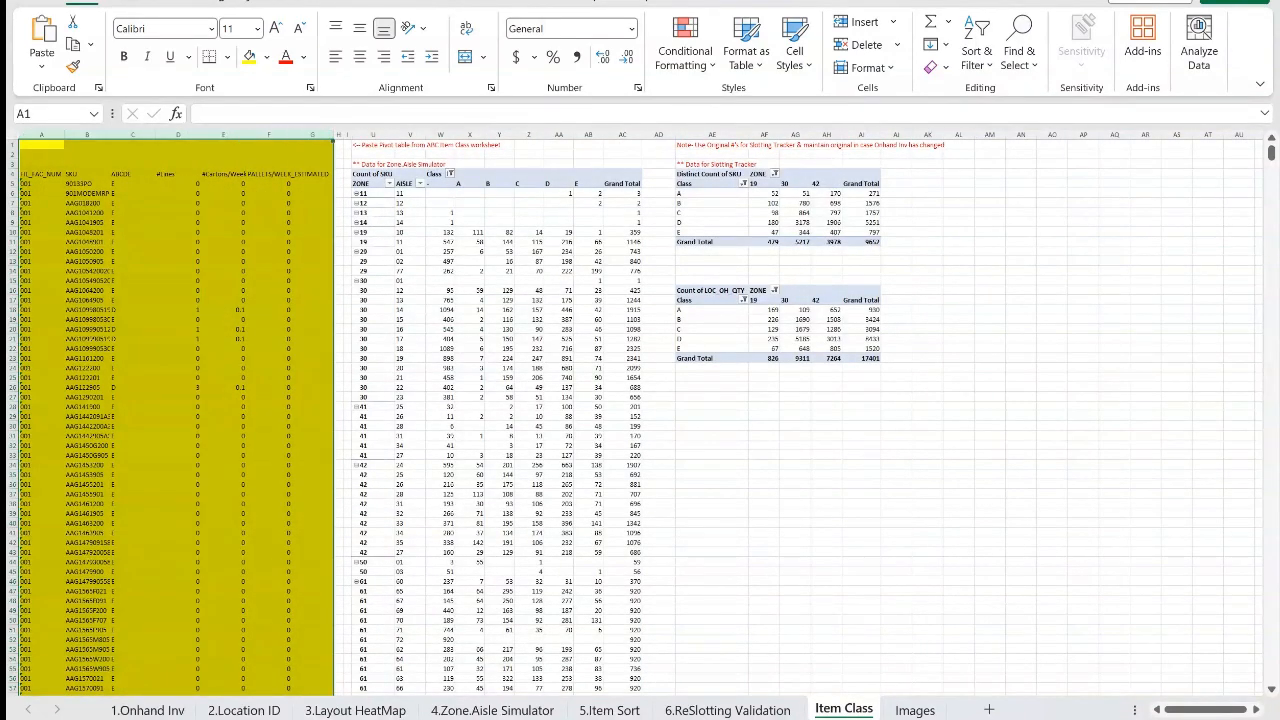
pyautogui.click(132, 300)
pyautogui.click(896, 436)
pyautogui.click(927, 494)
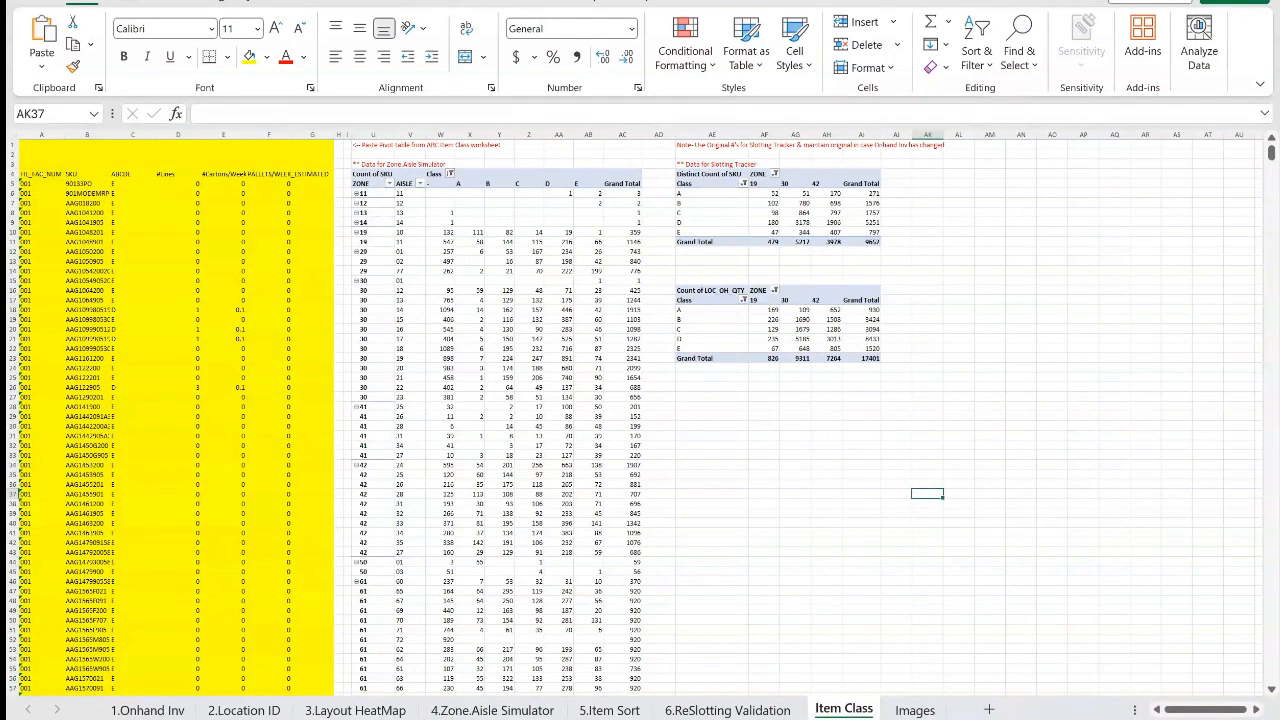
# Go back to the 4.Zone.Aisle Simulator sheet and view the current and future state of zone 30 aisle 16
pyautogui.click(492, 710)
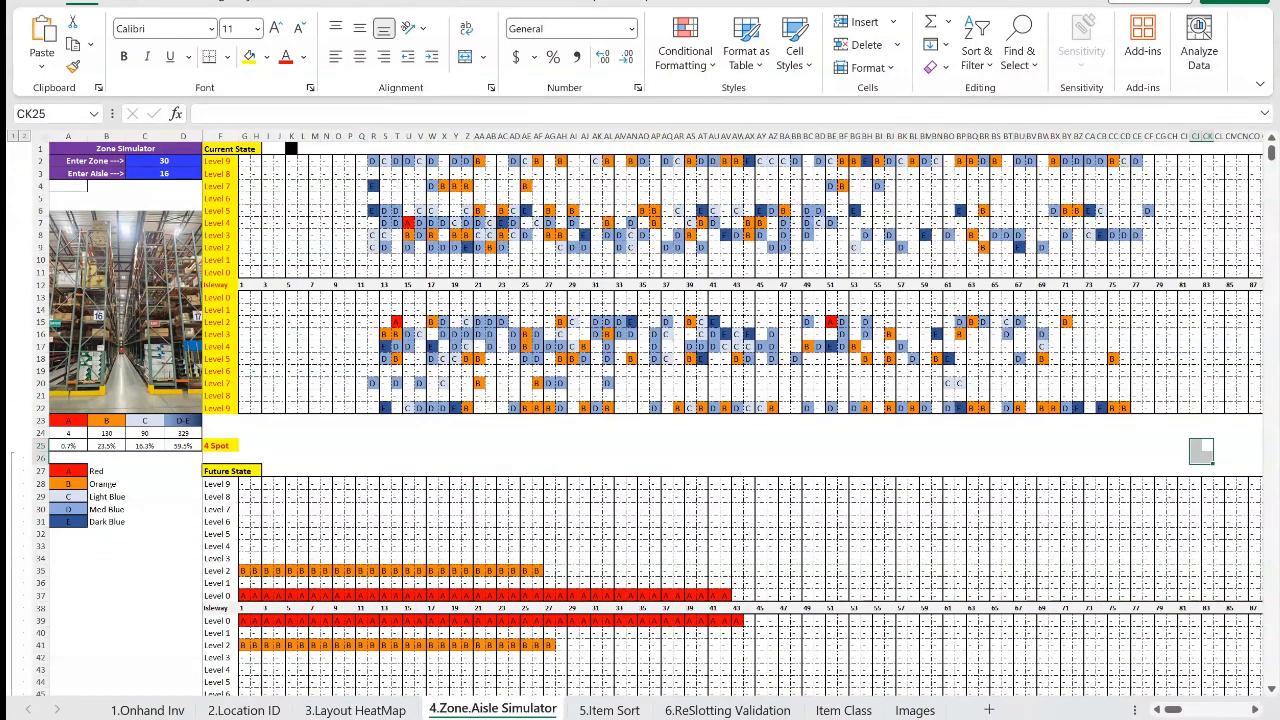
pyautogui.click(432, 420)
pyautogui.click(385, 433)
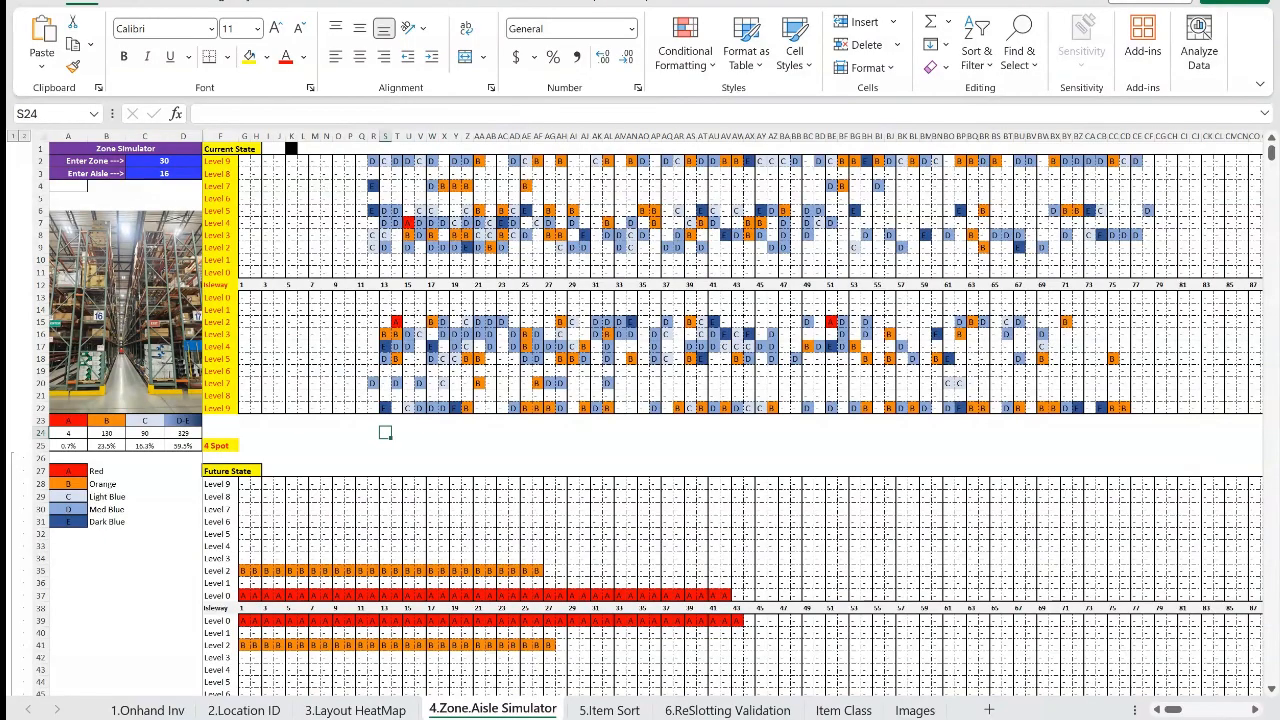